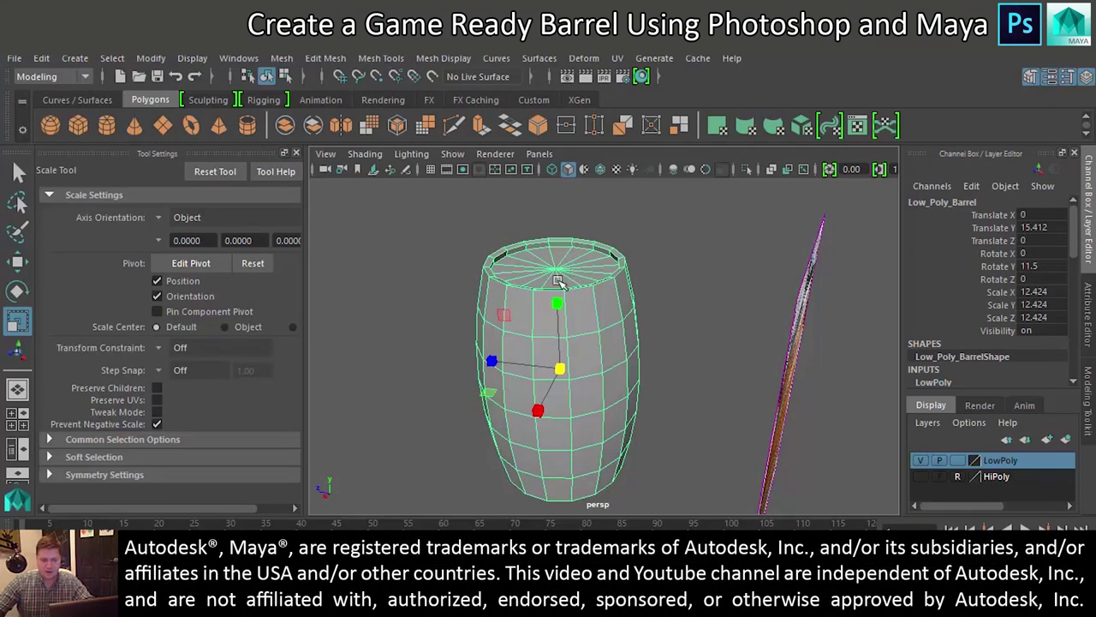
Reselect the low-poly barrel and switch the menu set from Modeling to Rendering
{"action": "left_click", "coordinate": [655, 293]}
{"action": "left_click", "coordinate": [589, 321]}
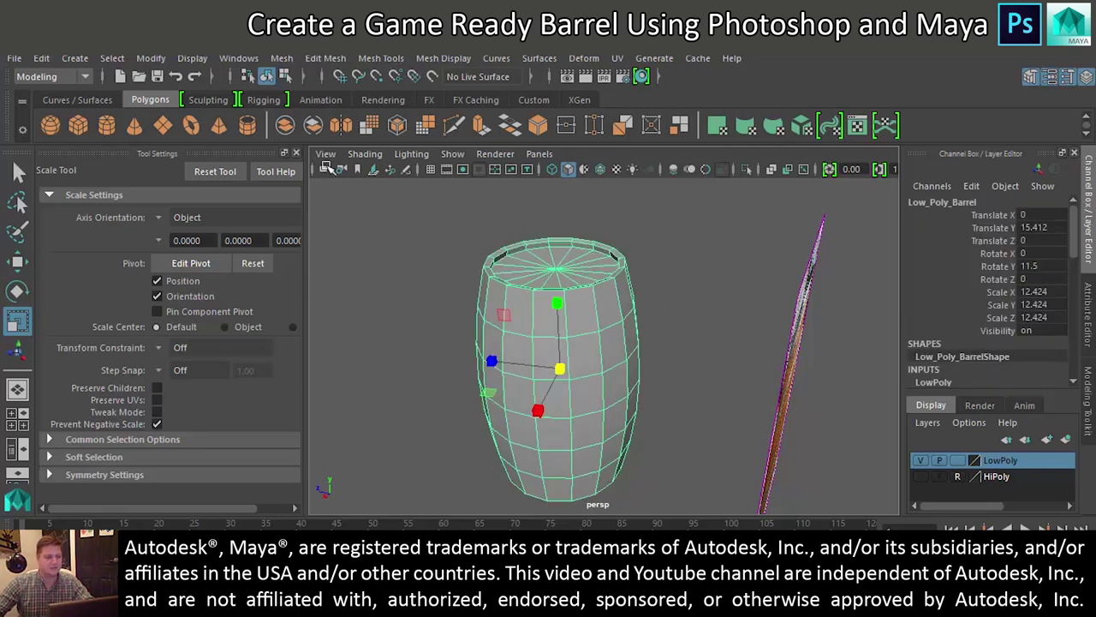
{"action": "left_click", "coordinate": [45, 77]}
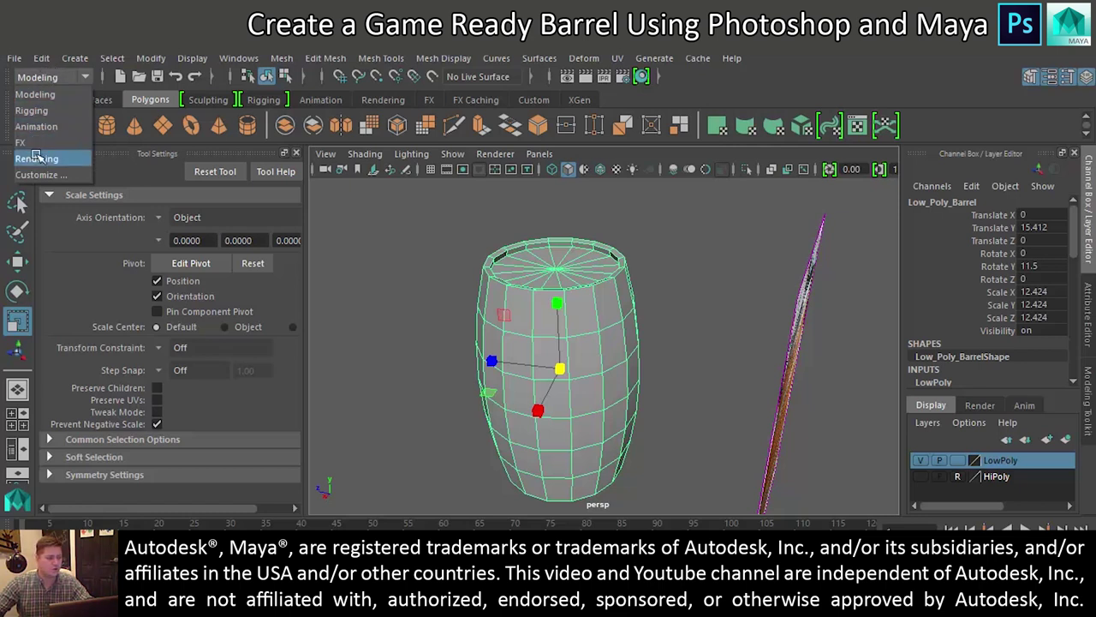
{"action": "left_click", "coordinate": [36, 157]}
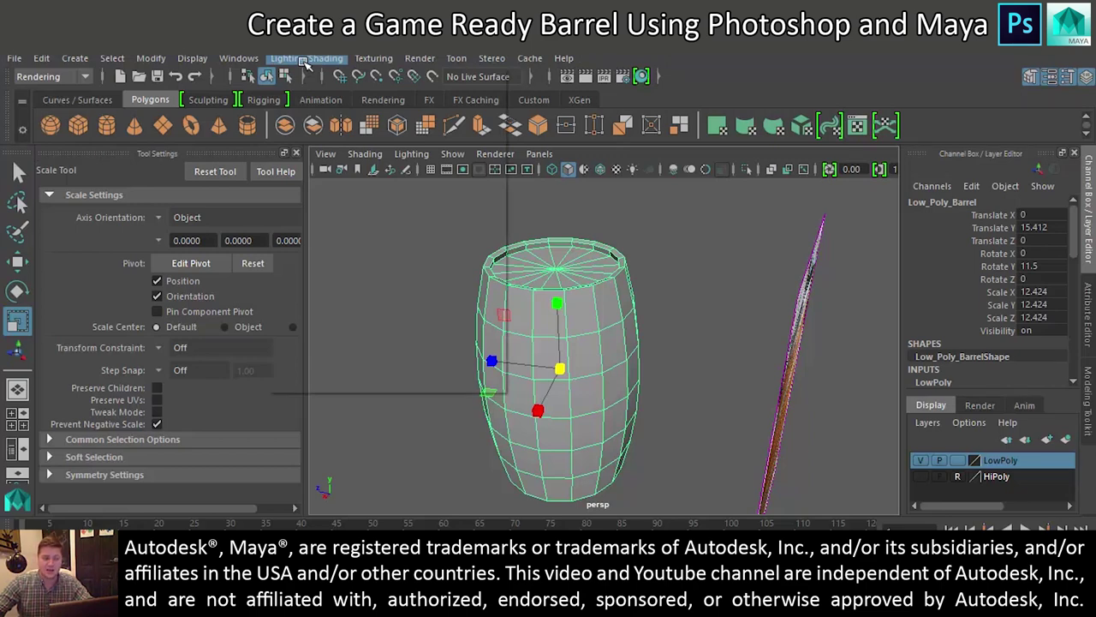
{"action": "left_click", "coordinate": [304, 60]}
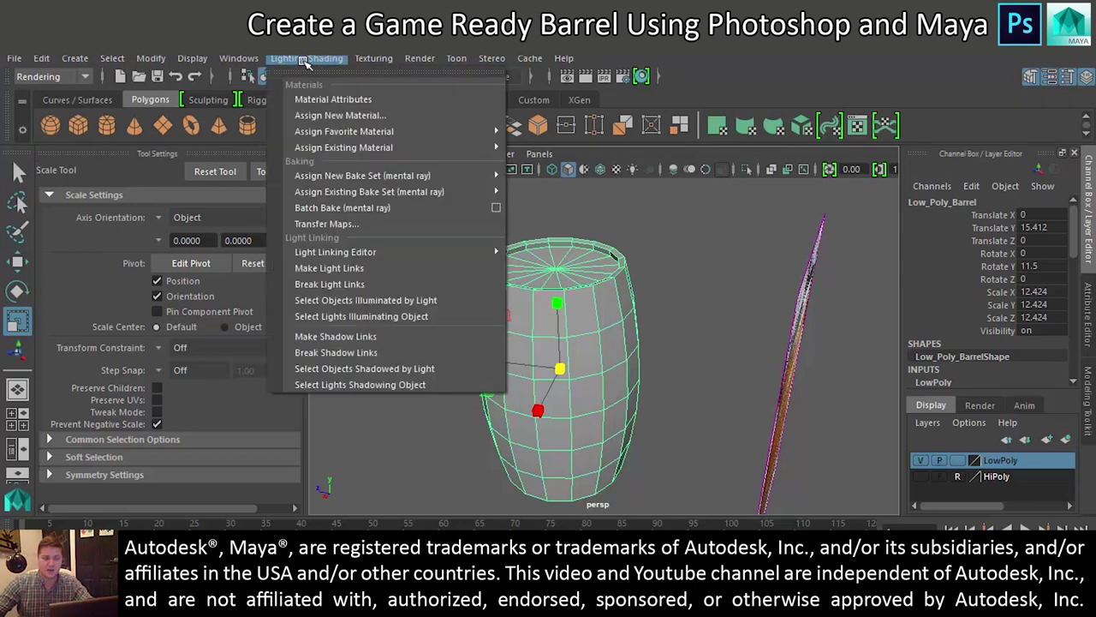
Open Transfer Maps reset to defaults with Low_Poly_BarrelShape as target, and frame the barrel
{"action": "left_click", "coordinate": [355, 224]}
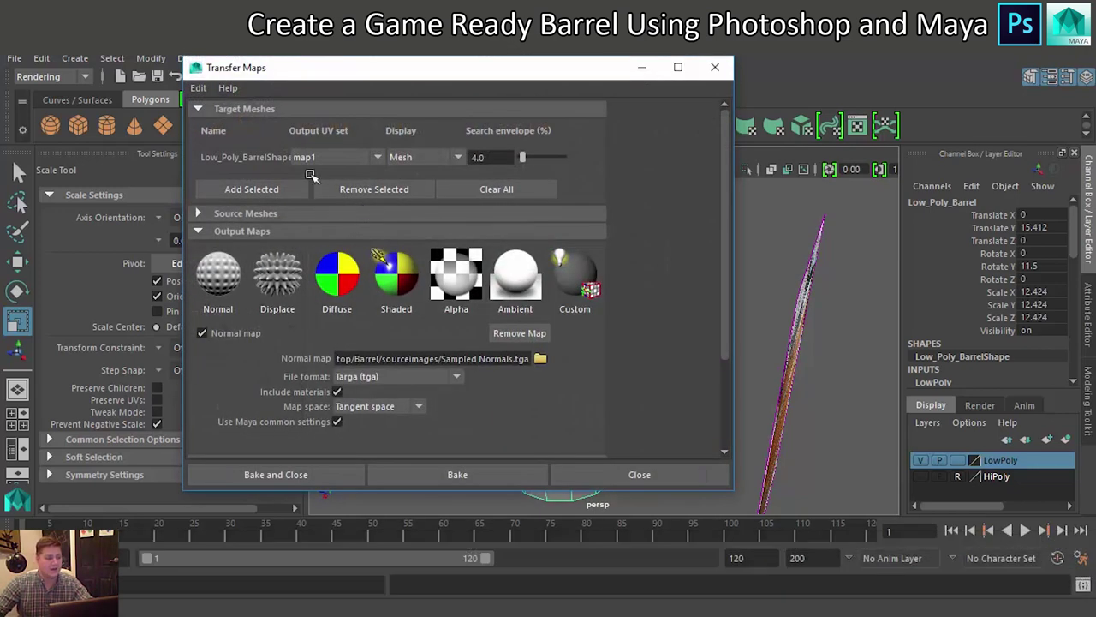
{"action": "left_click", "coordinate": [198, 88]}
{"action": "left_click", "coordinate": [237, 117]}
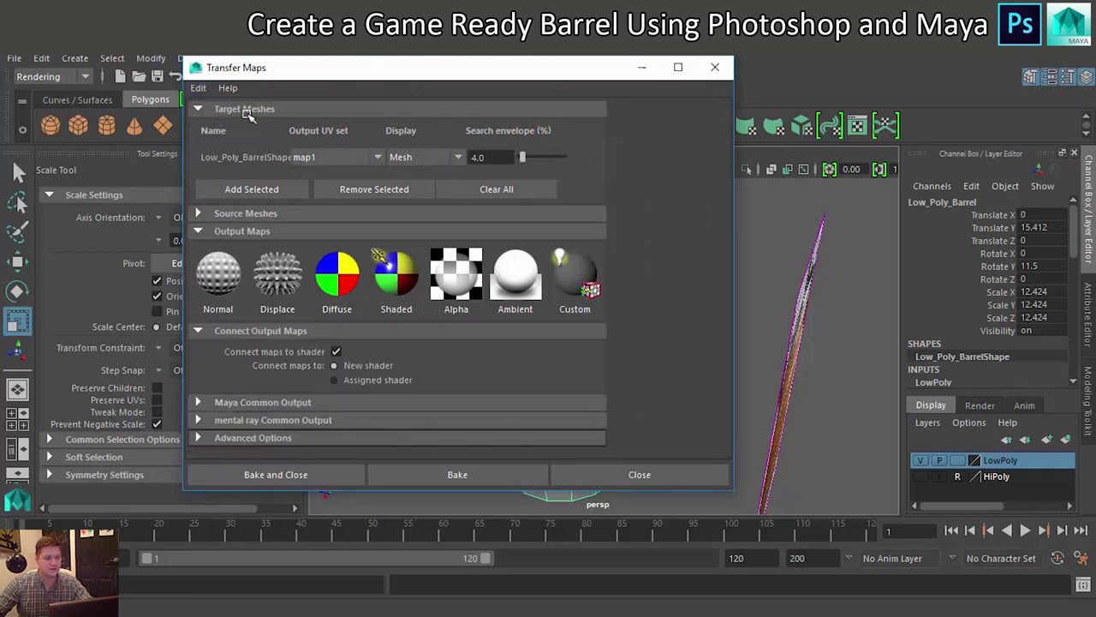
{"action": "left_click_drag", "start_coordinate": [458, 71], "coordinate": [350, 70]}
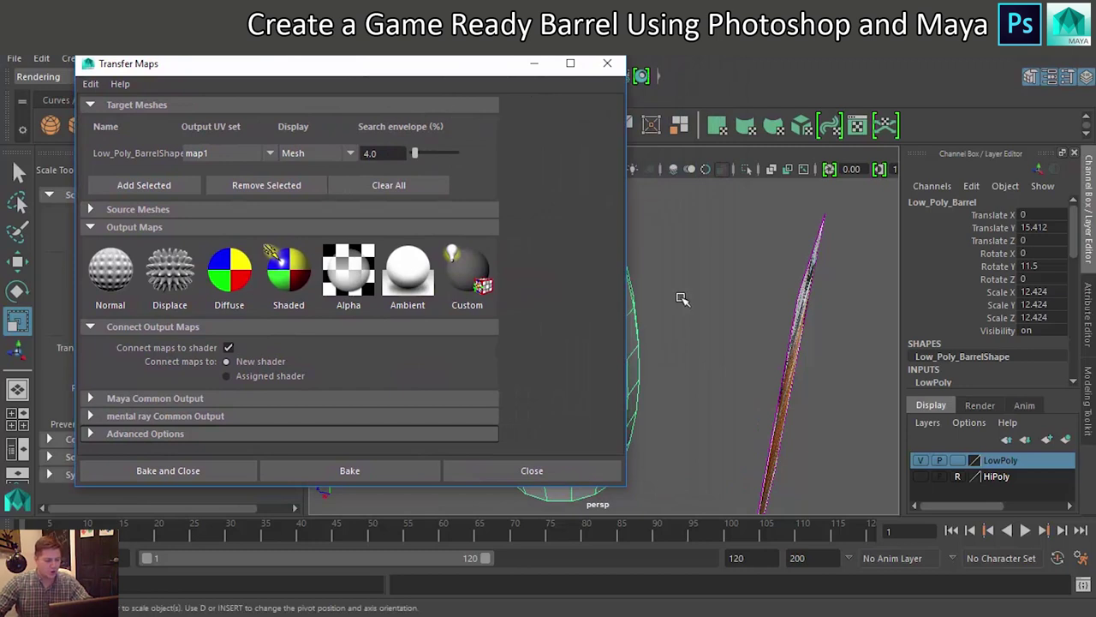
{"action": "key", "text": "f"}
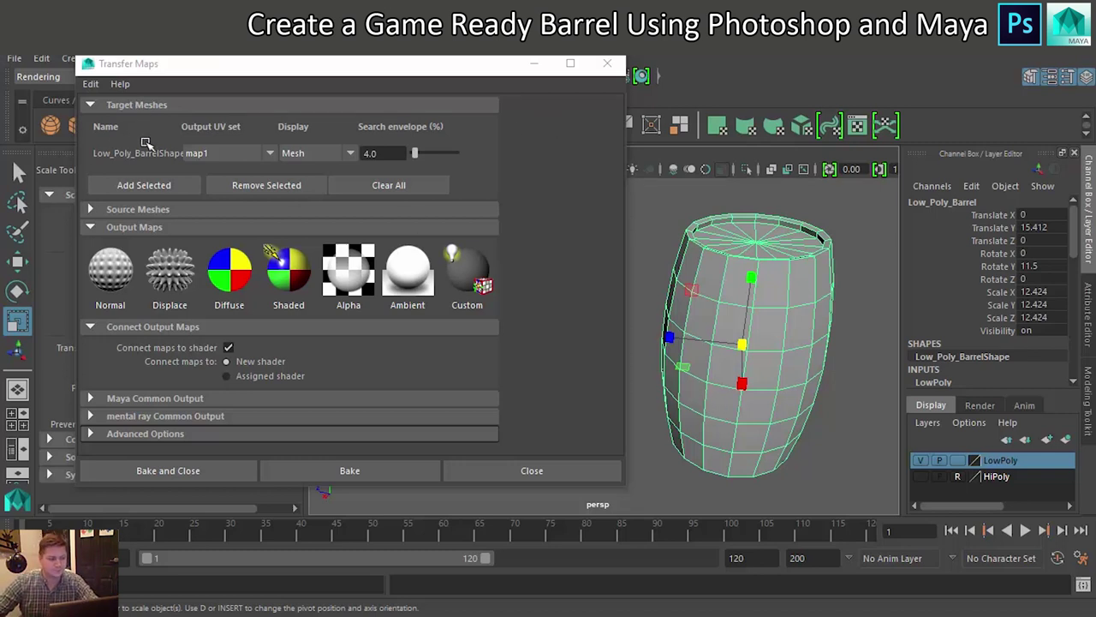
Isolate and select the high-poly barrel, then add it as the source mesh
{"action": "left_click", "coordinate": [90, 209]}
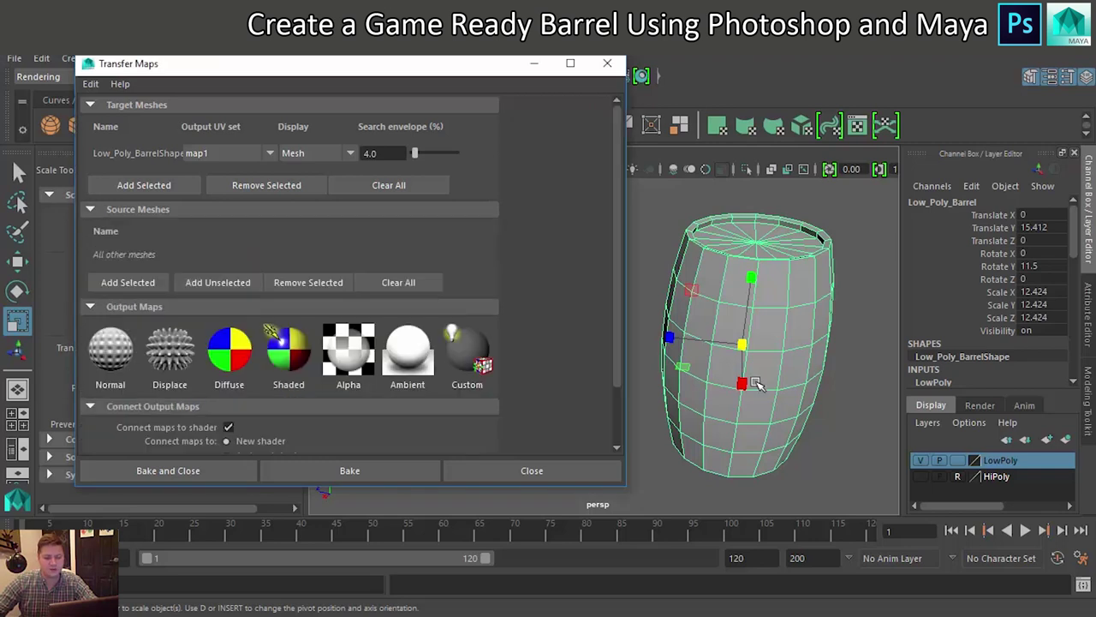
{"action": "left_click", "coordinate": [918, 461]}
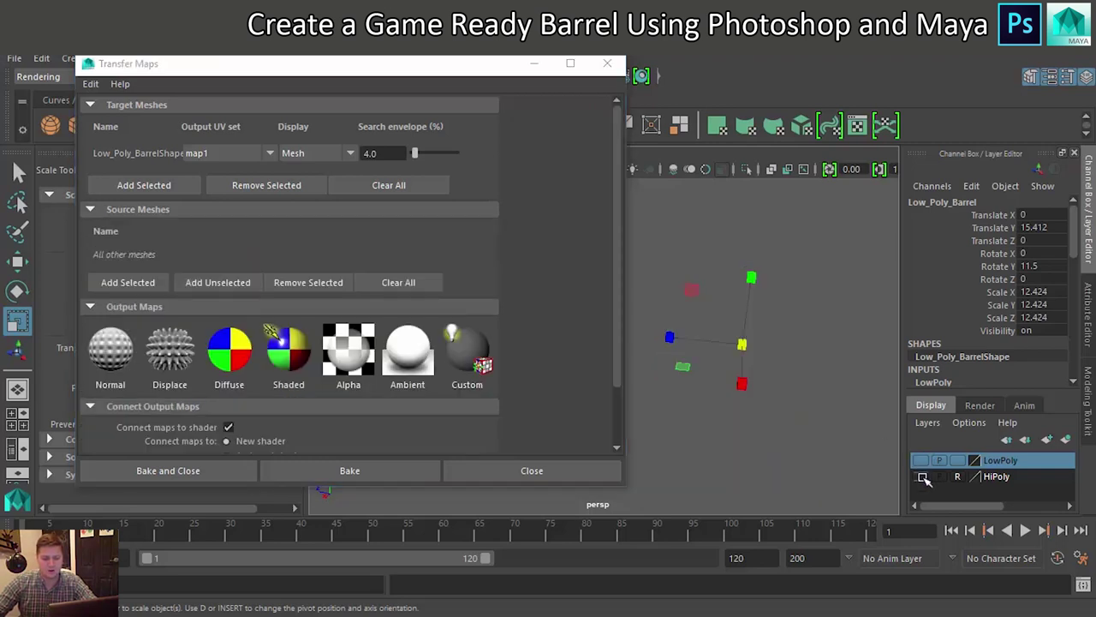
{"action": "left_click", "coordinate": [921, 476]}
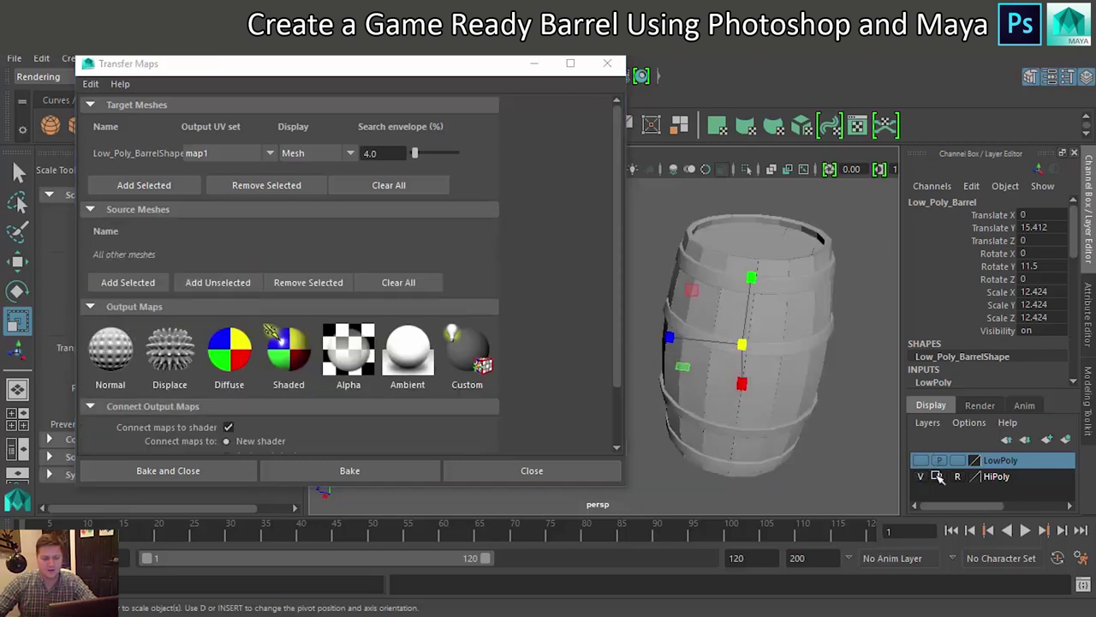
{"action": "left_click", "coordinate": [957, 476]}
{"action": "left_click", "coordinate": [800, 332]}
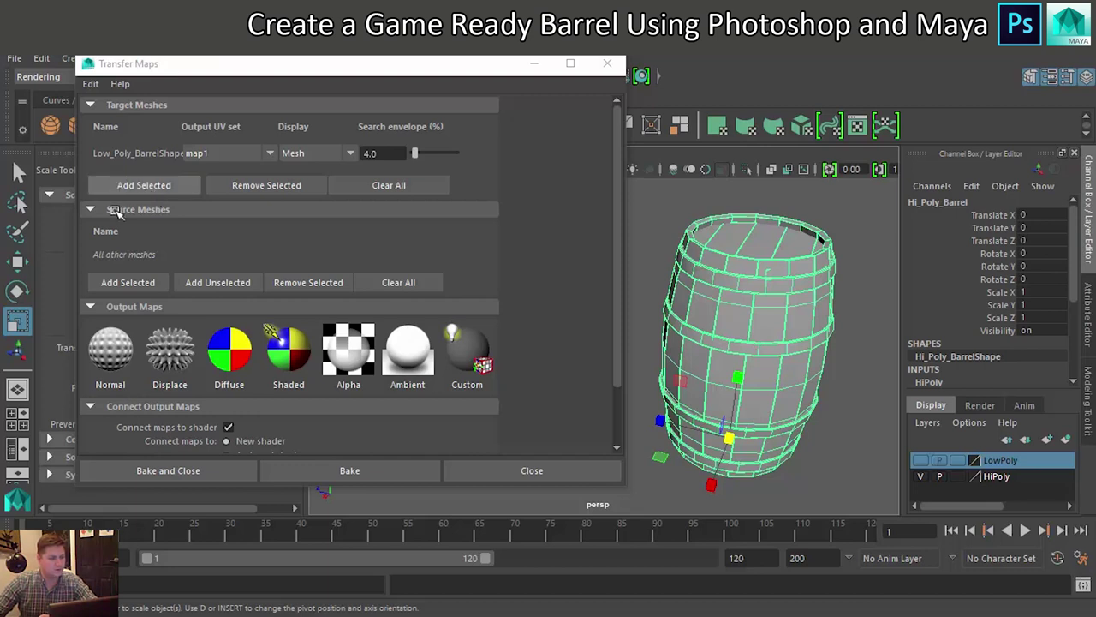
{"action": "left_click", "coordinate": [131, 283]}
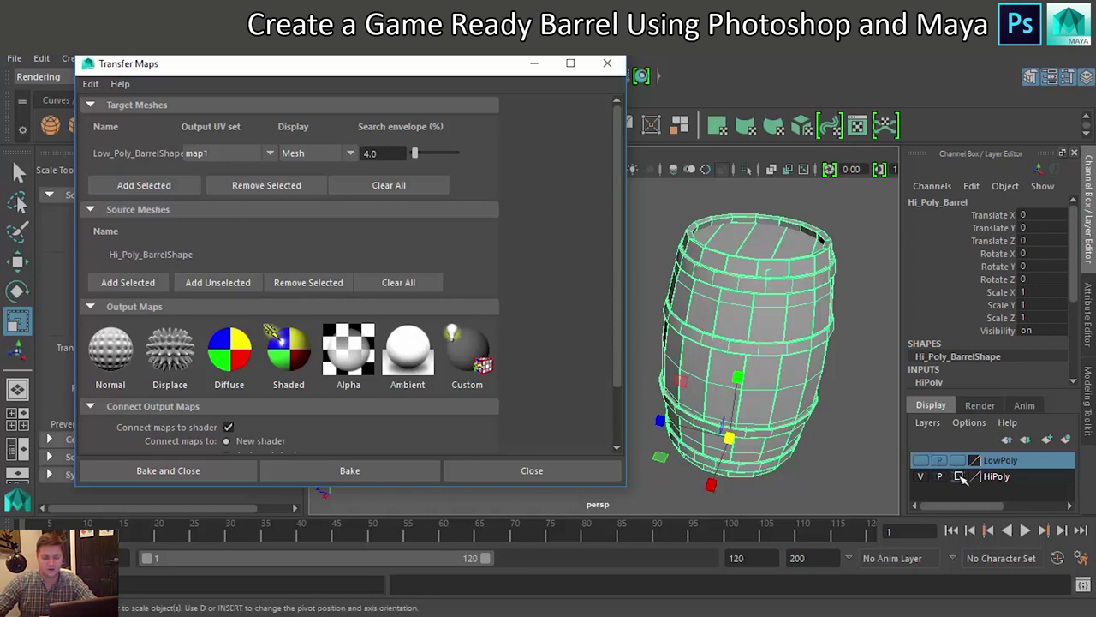
Return the HiPoly layer to reference and show the LowPoly layer again
{"action": "left_click", "coordinate": [959, 477]}
{"action": "left_click", "coordinate": [958, 477]}
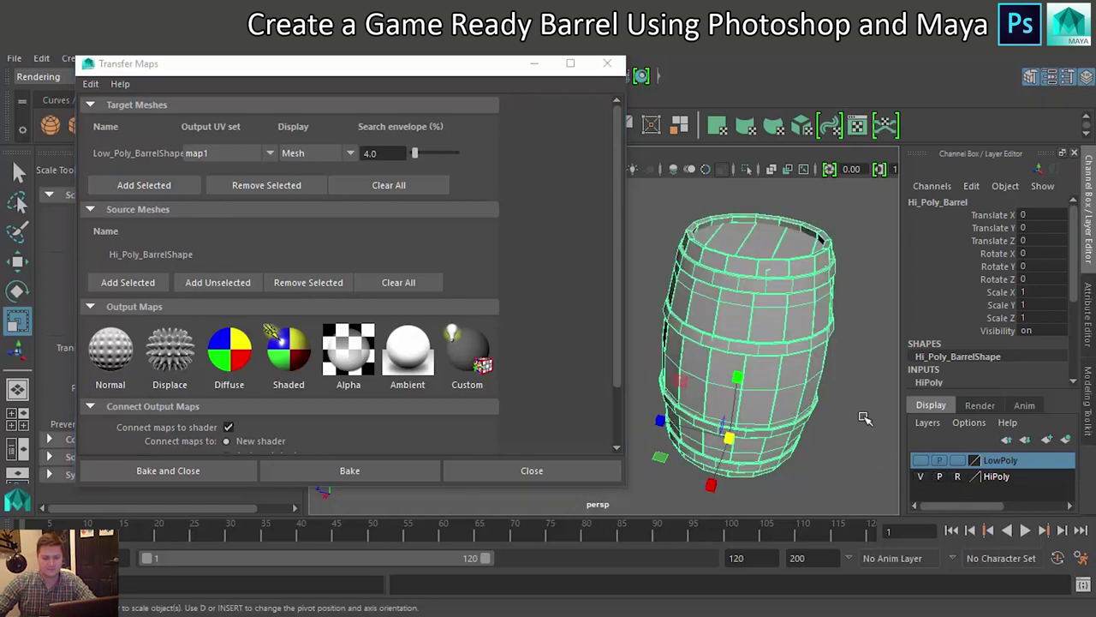
{"action": "left_click", "coordinate": [865, 417]}
{"action": "left_click", "coordinate": [920, 461]}
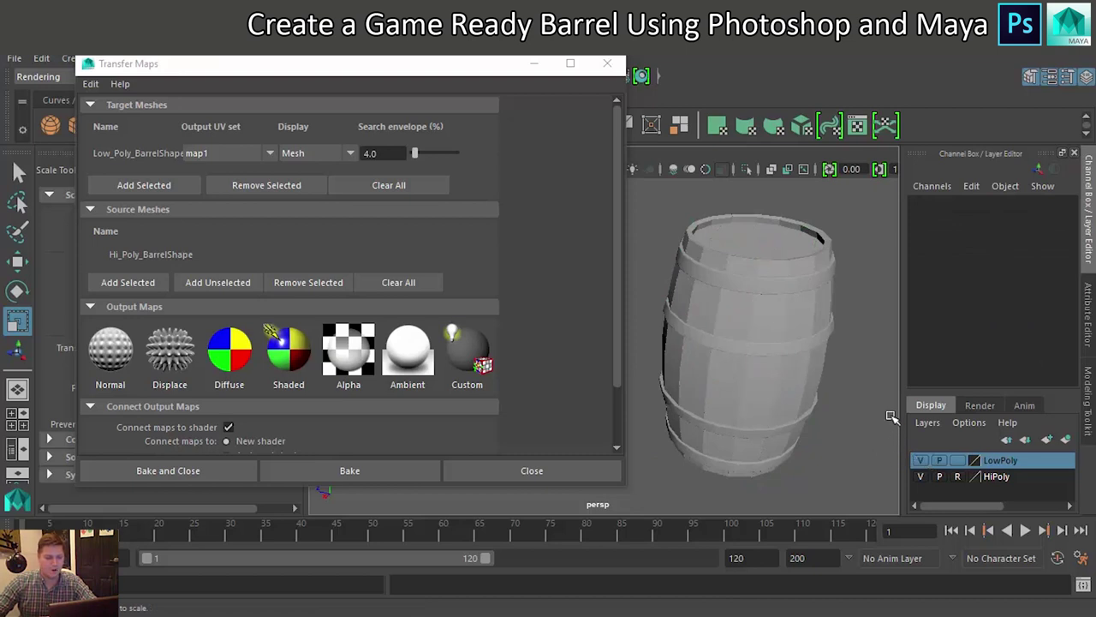
{"action": "scroll", "coordinate": [214, 251], "scroll_direction": "down", "scroll_amount": 2}
Add a Normal map output saved to sourceimages as Sampled Normals.tga in Targa format
{"action": "scroll", "coordinate": [214, 251], "scroll_direction": "down", "scroll_amount": 1}
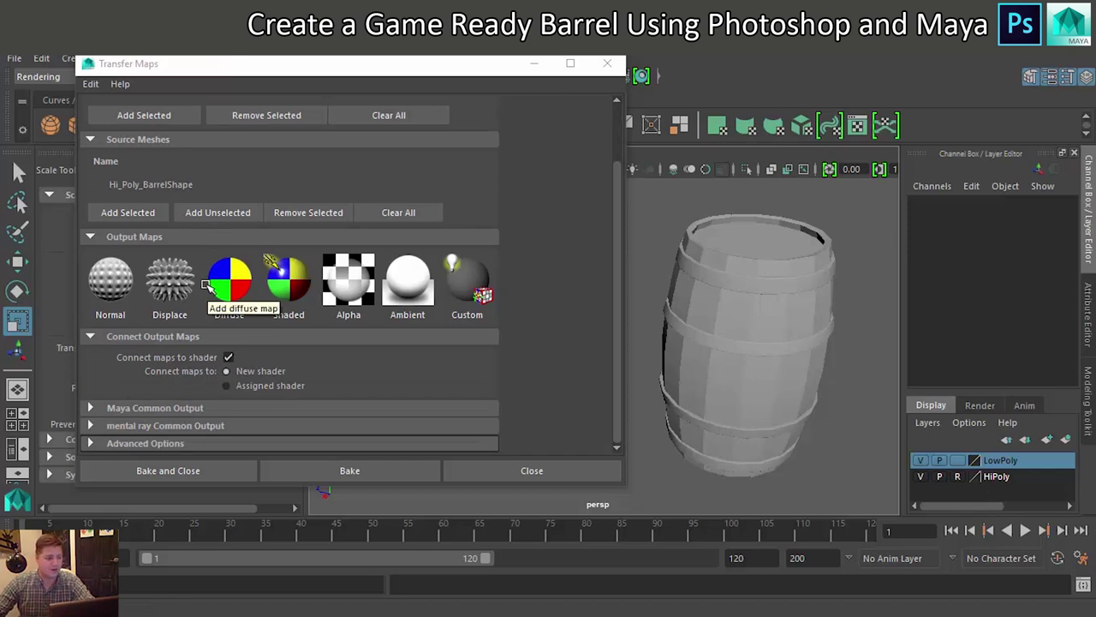
{"action": "left_click", "coordinate": [106, 286]}
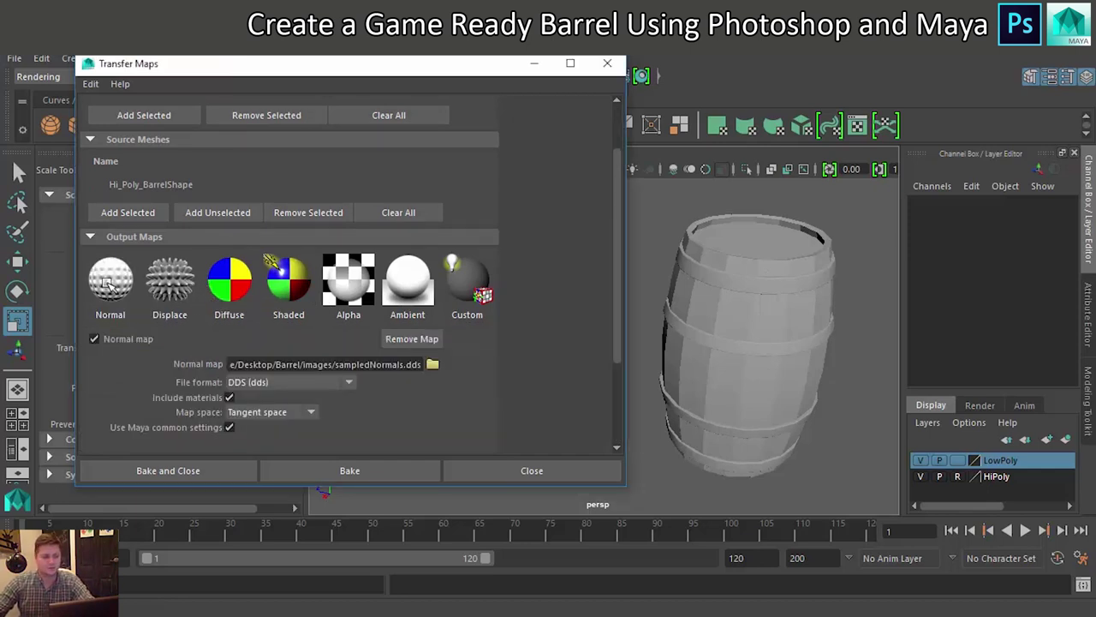
{"action": "scroll", "coordinate": [334, 304], "scroll_direction": "down", "scroll_amount": 4}
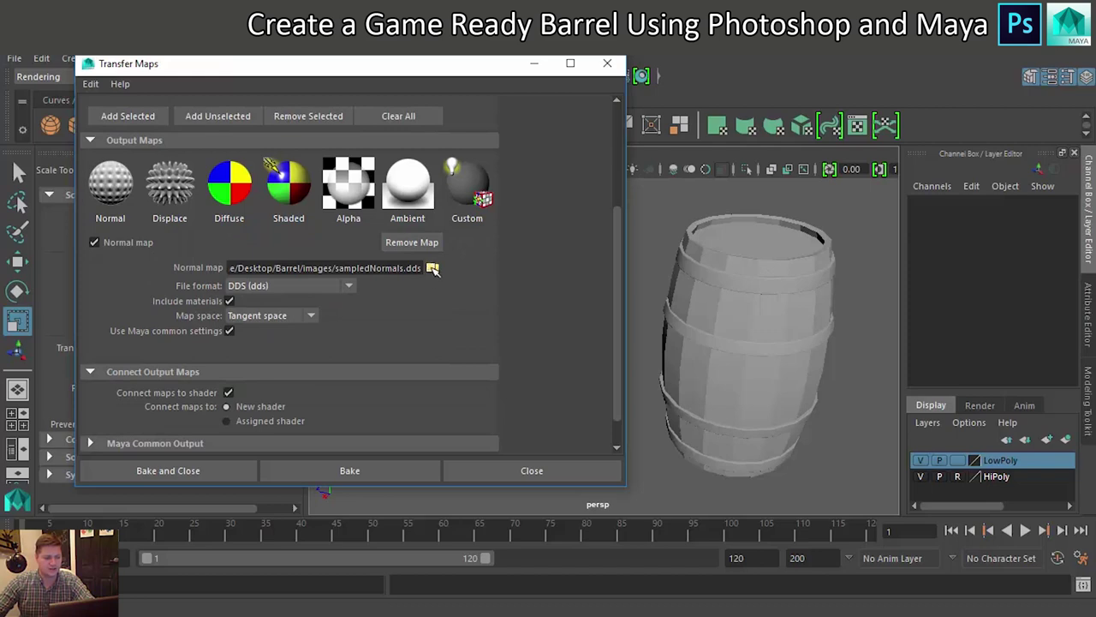
{"action": "left_click", "coordinate": [434, 268]}
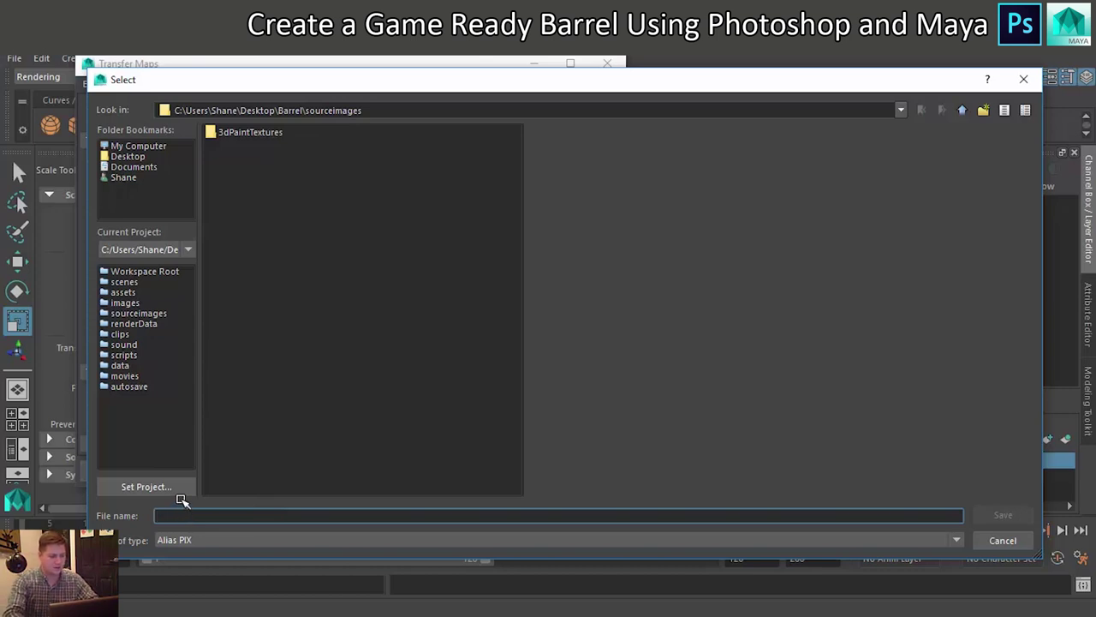
{"action": "type", "text": "Sampled Normals"}
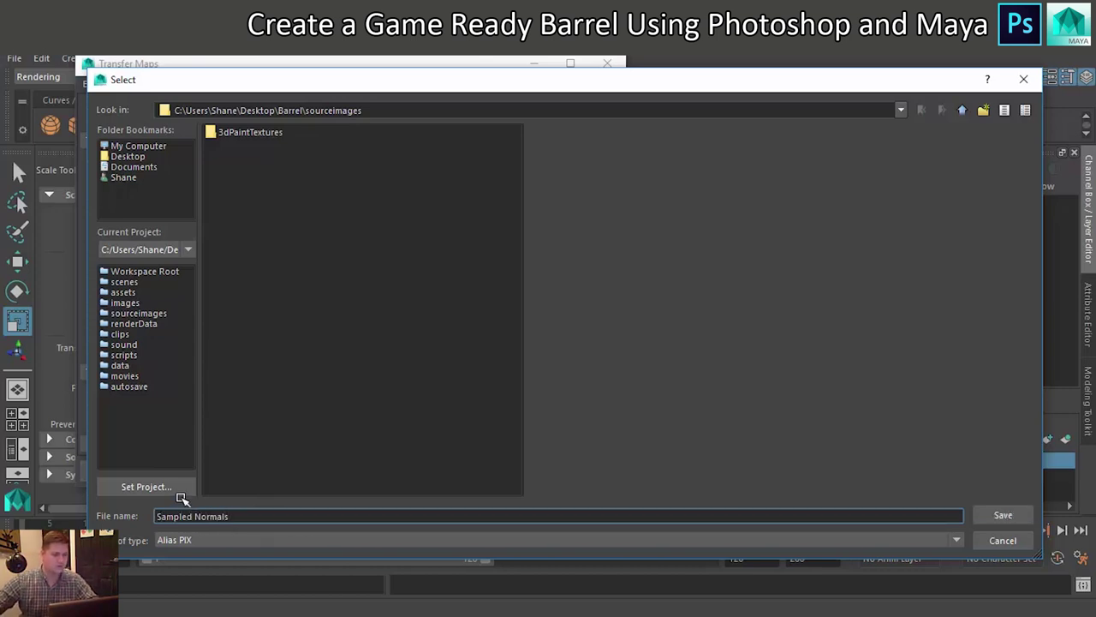
{"action": "left_click", "coordinate": [702, 541]}
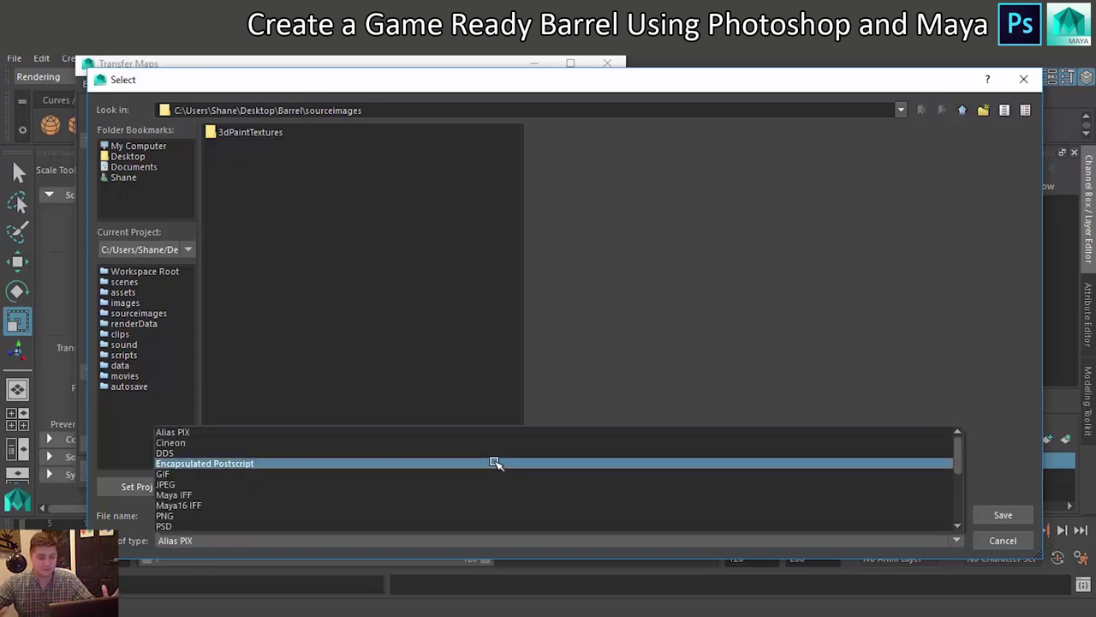
{"action": "scroll", "coordinate": [491, 463], "scroll_direction": "down", "scroll_amount": 4}
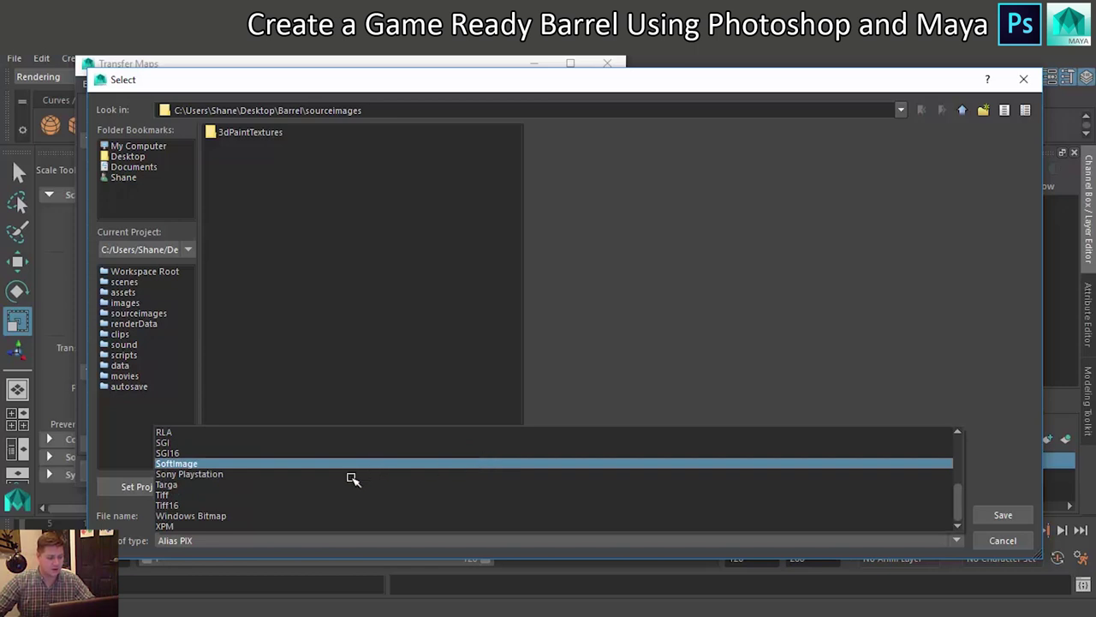
{"action": "left_click", "coordinate": [277, 485]}
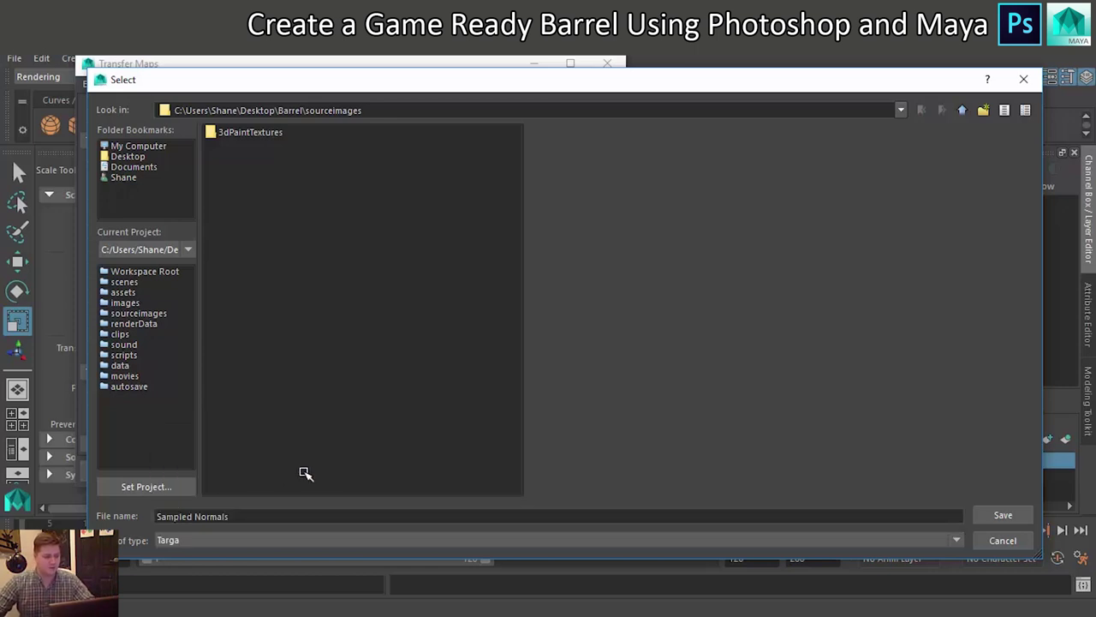
{"action": "left_click", "coordinate": [1015, 517]}
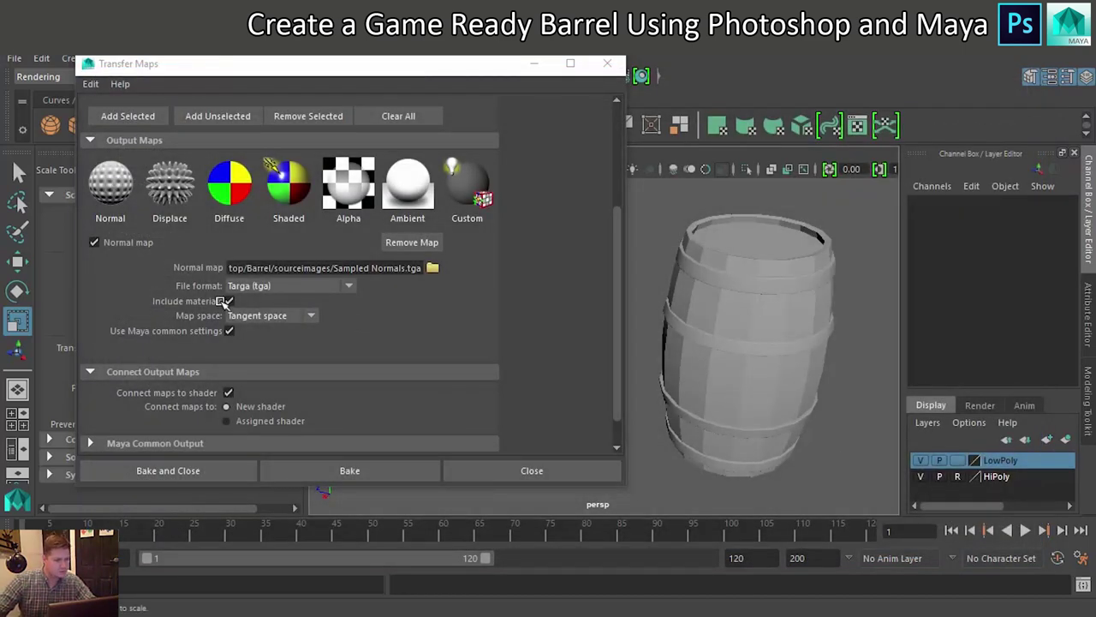
{"action": "left_click", "coordinate": [278, 316]}
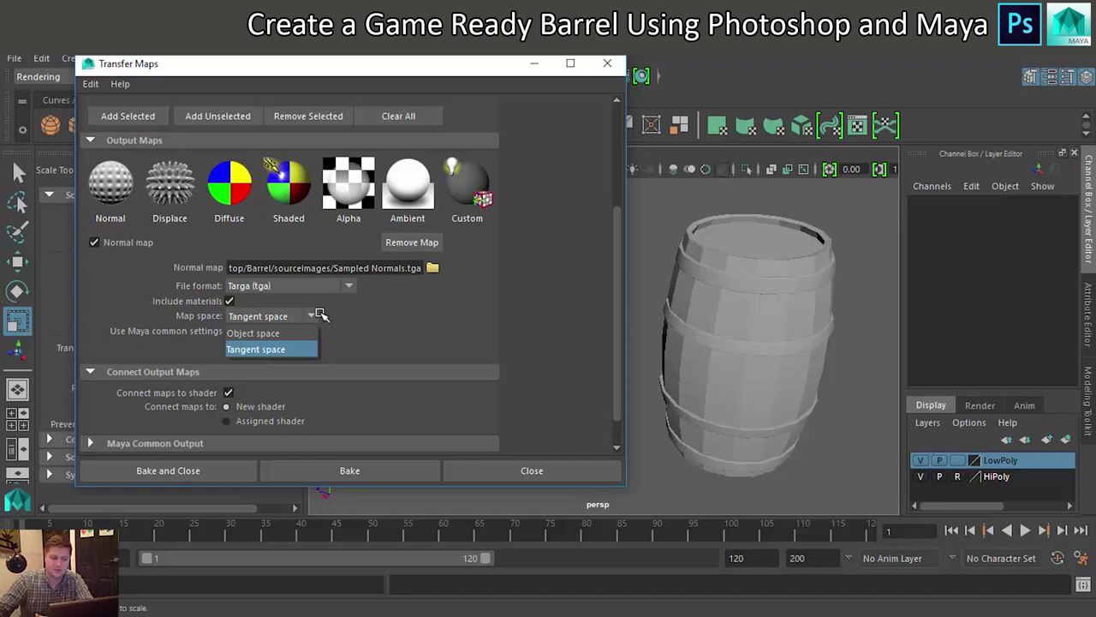
{"action": "left_click", "coordinate": [313, 315]}
{"action": "scroll", "coordinate": [453, 337], "scroll_direction": "down", "scroll_amount": 2}
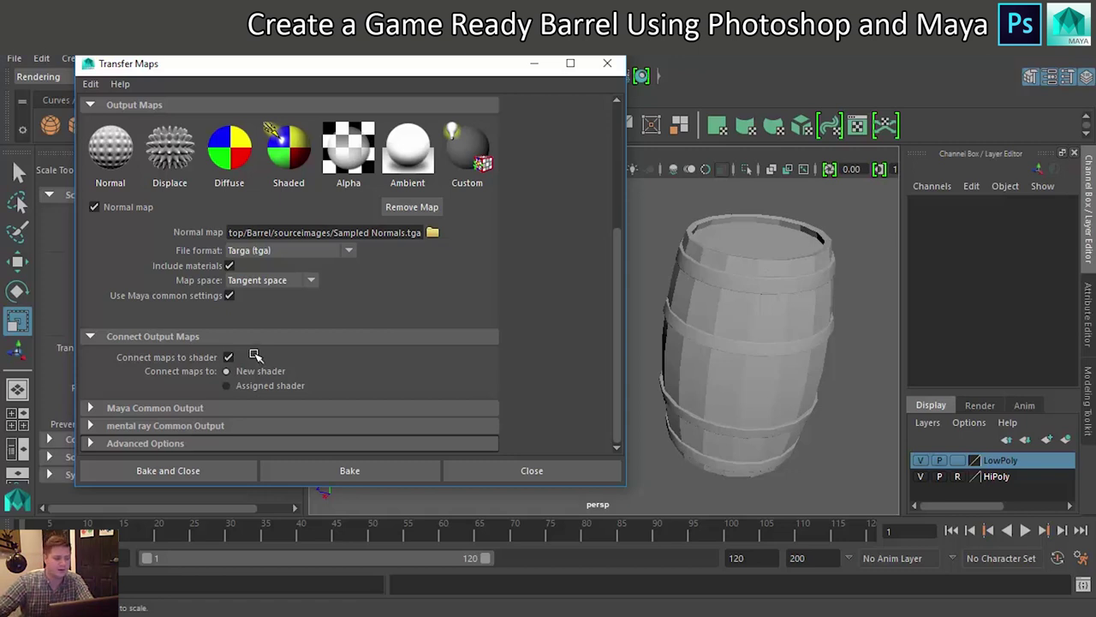
{"action": "left_click", "coordinate": [107, 408]}
Set the map width to 1024 and sampling quality to Medium (4x4)
{"action": "scroll", "coordinate": [227, 354], "scroll_direction": "down", "scroll_amount": 4}
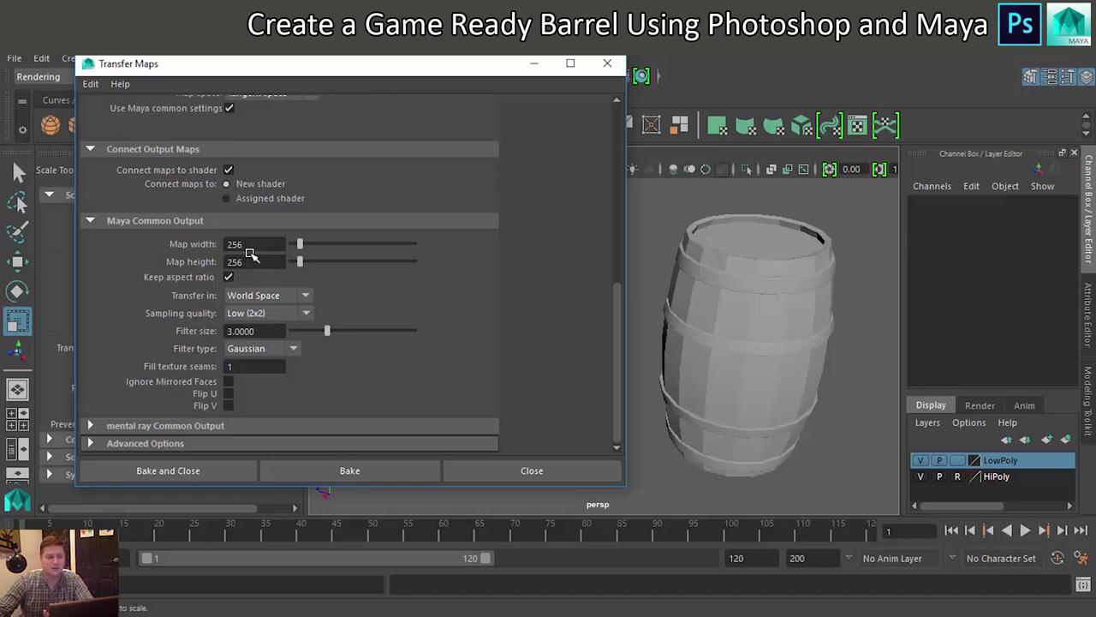
{"action": "left_click_drag", "start_coordinate": [256, 245], "coordinate": [195, 247]}
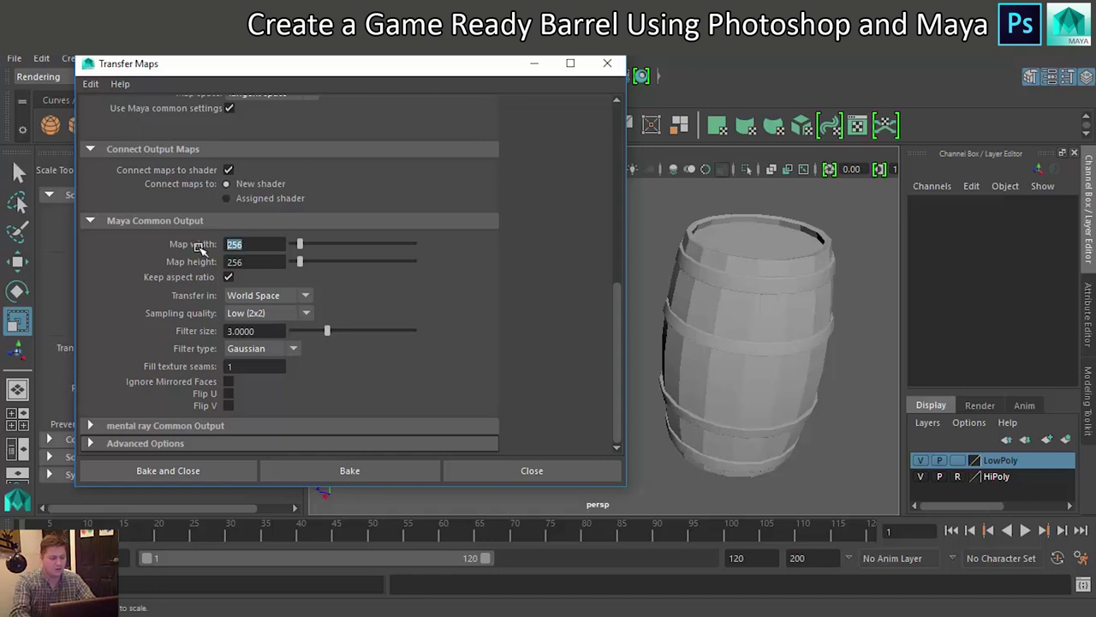
{"action": "type", "text": "1024"}
{"action": "left_click", "coordinate": [248, 259]}
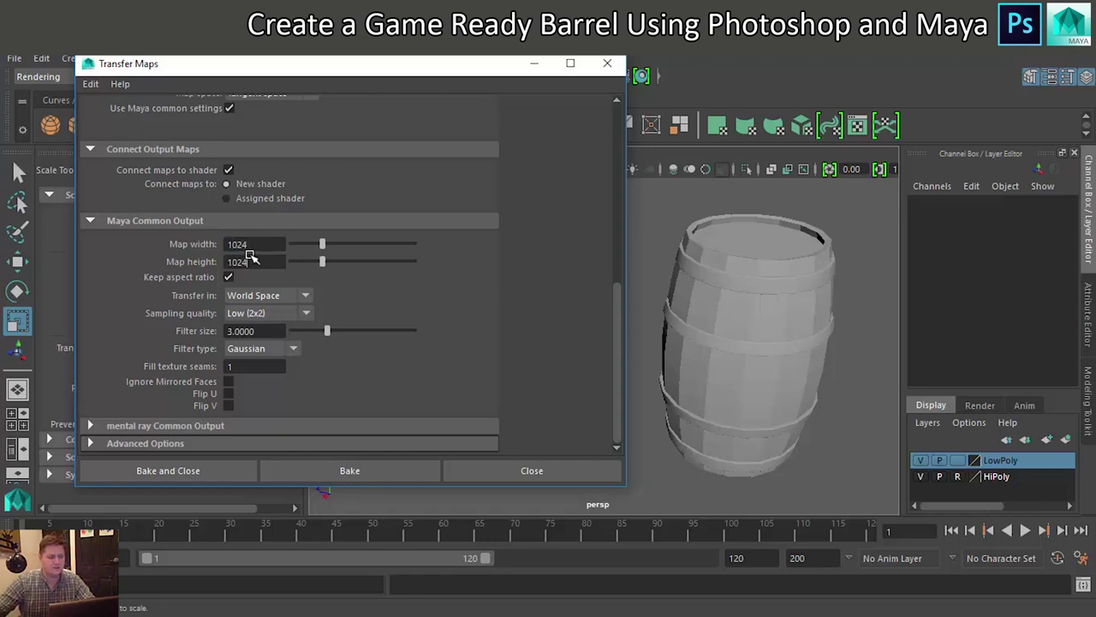
{"action": "left_click", "coordinate": [293, 313]}
{"action": "left_click", "coordinate": [272, 363]}
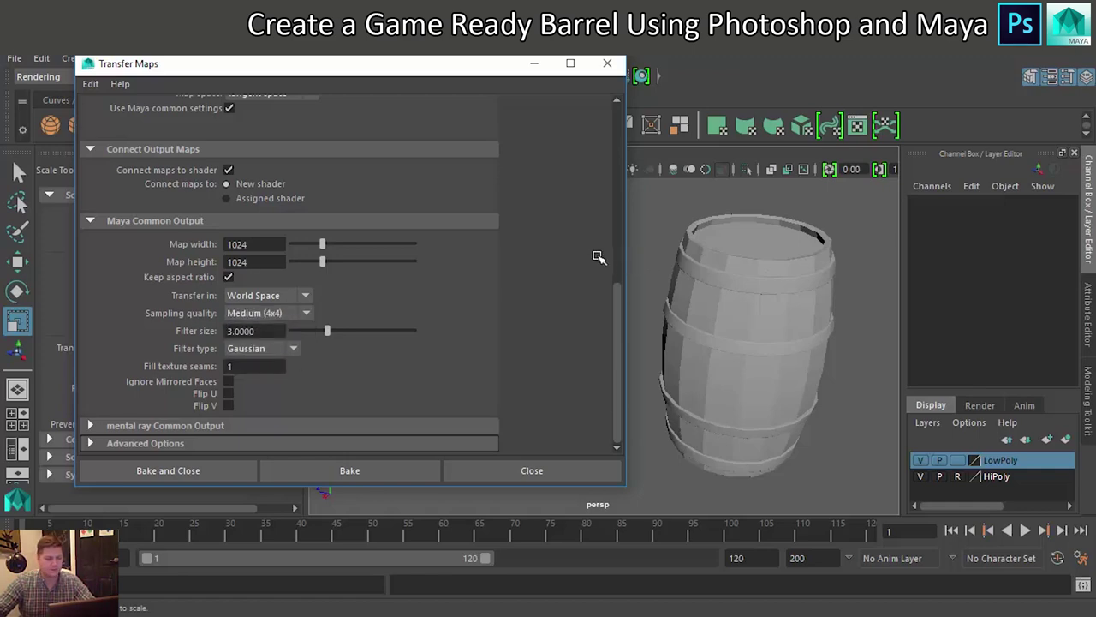
{"action": "scroll", "coordinate": [599, 257], "scroll_direction": "up", "scroll_amount": 10}
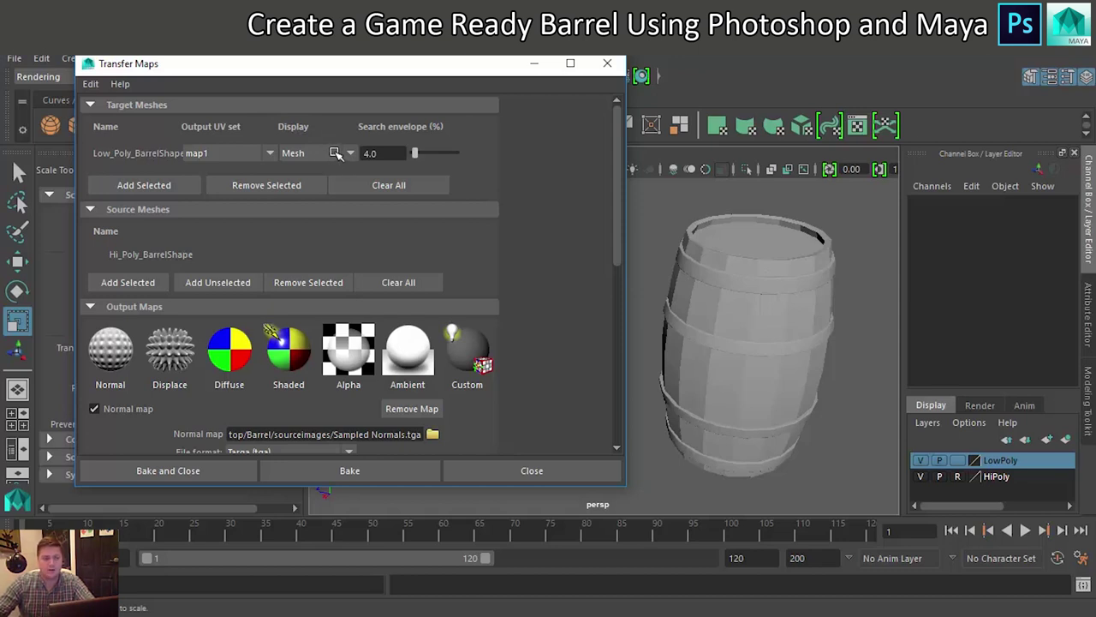
Display both mesh and envelope, and set the search envelope to 3.8
{"action": "left_click", "coordinate": [335, 153]}
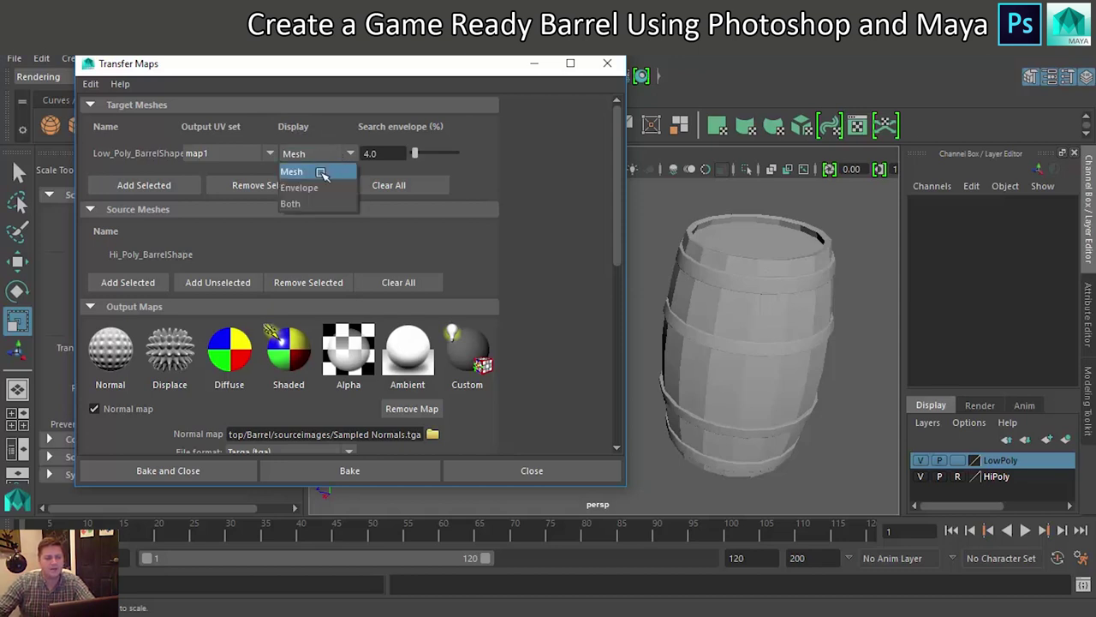
{"action": "left_click", "coordinate": [318, 186]}
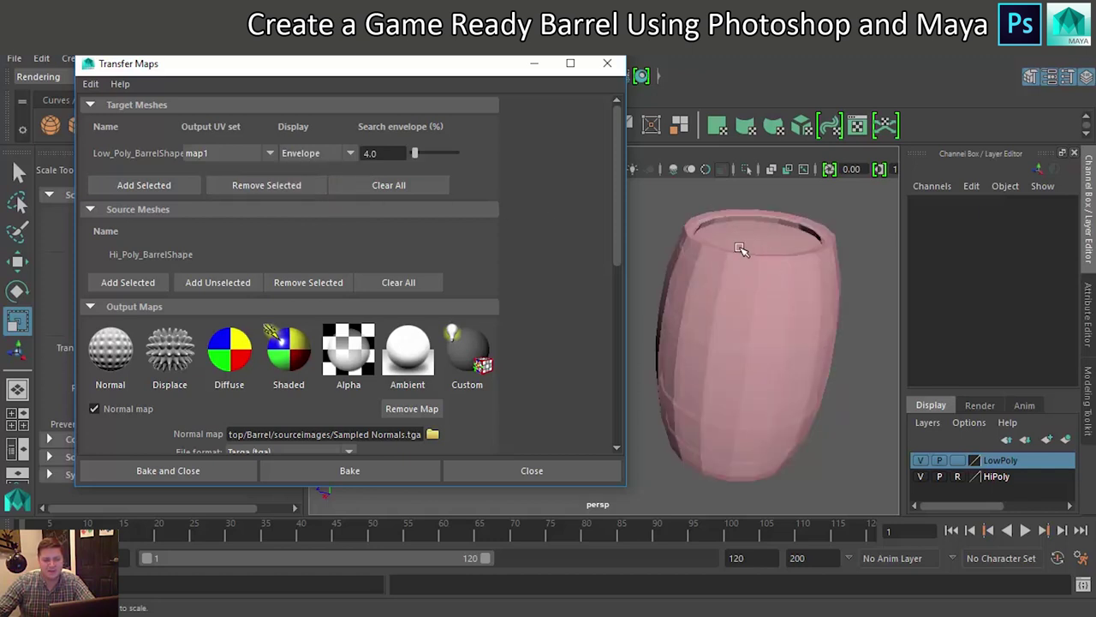
{"action": "left_click", "coordinate": [318, 153]}
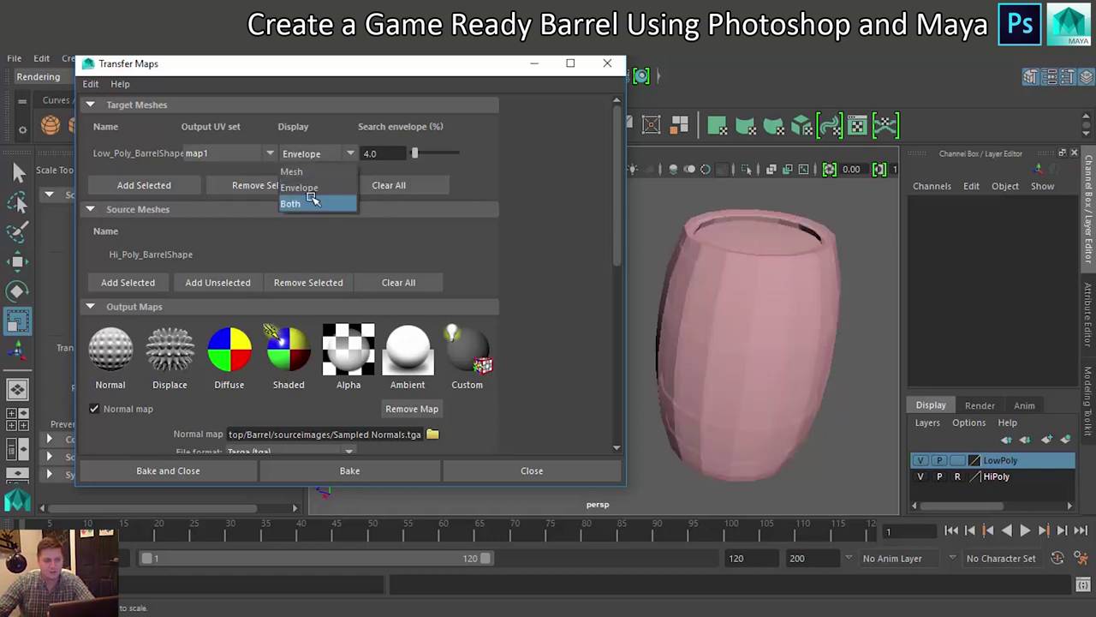
{"action": "left_click", "coordinate": [296, 203]}
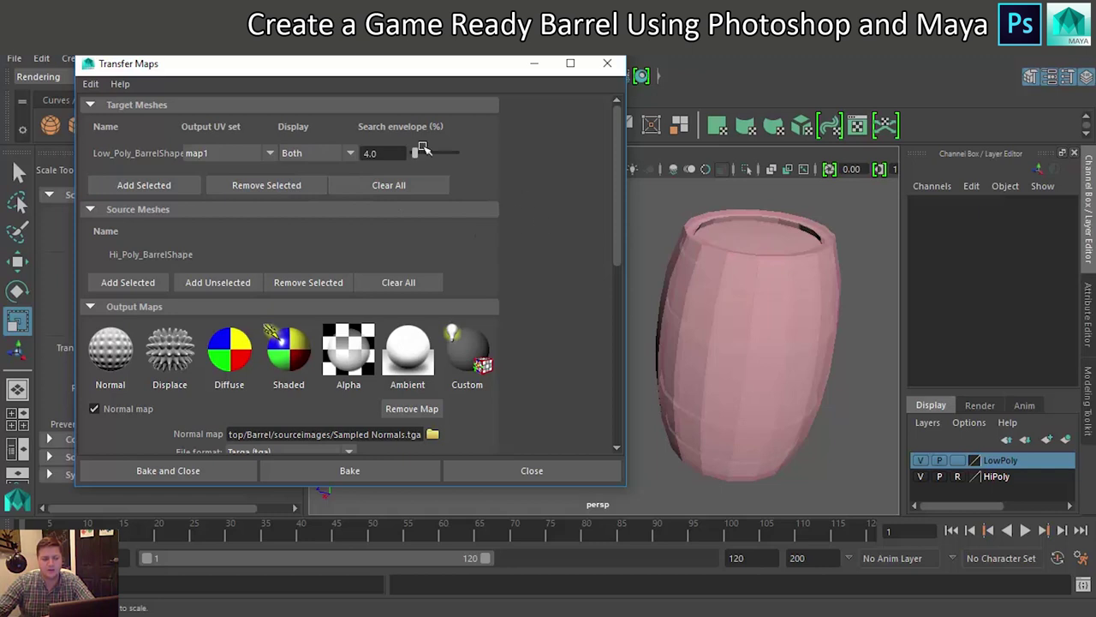
{"action": "left_click_drag", "start_coordinate": [414, 152], "coordinate": [414, 153]}
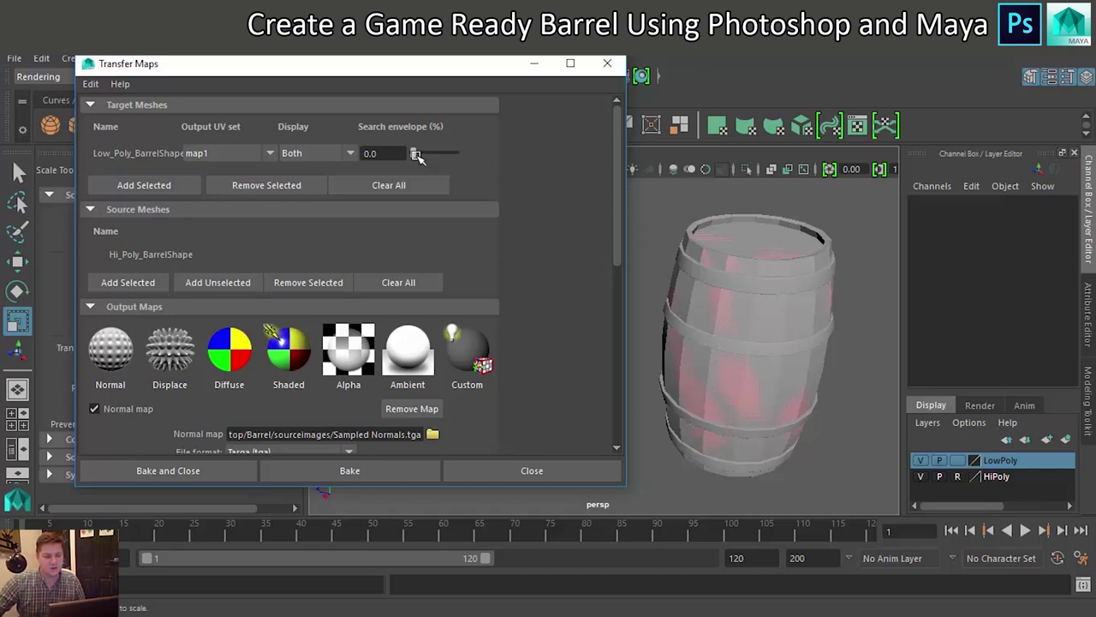
{"action": "left_click_drag", "start_coordinate": [416, 154], "coordinate": [417, 156]}
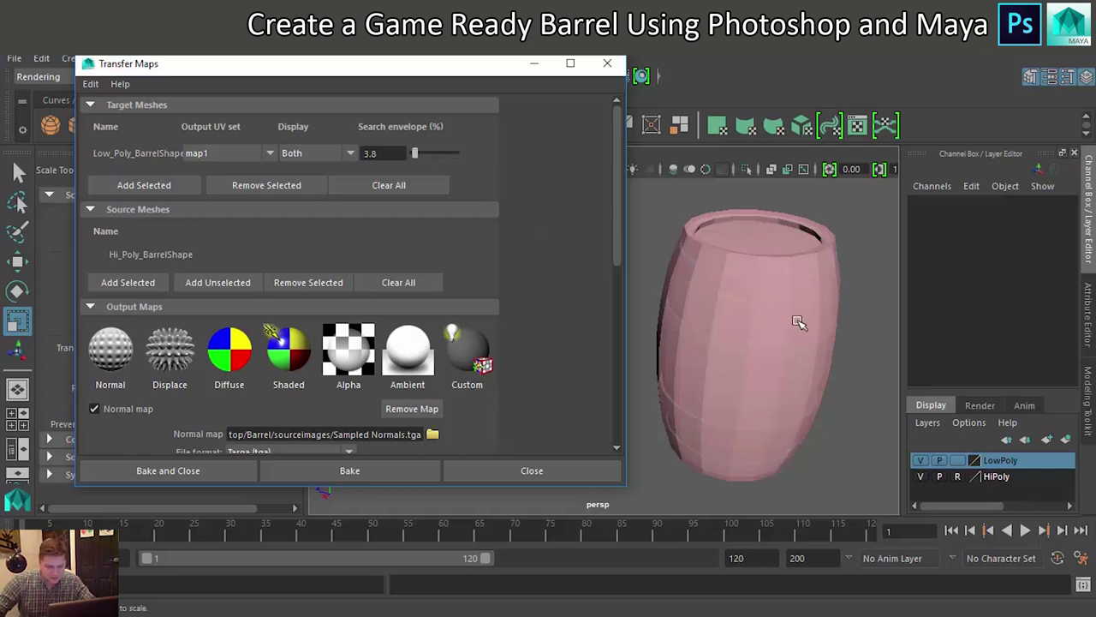
Check the envelope around the barrel from several angles, then bake and close Transfer Maps
{"action": "scroll", "coordinate": [799, 322], "scroll_direction": "up", "scroll_amount": 3}
{"action": "scroll", "coordinate": [791, 343], "scroll_direction": "up", "scroll_amount": 3}
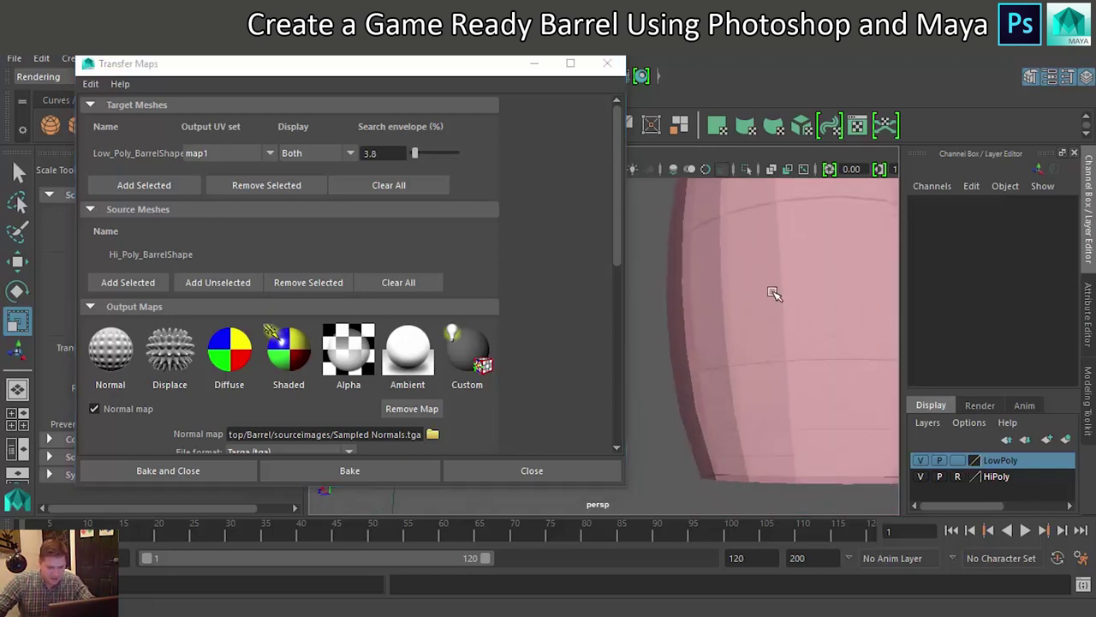
{"action": "scroll", "coordinate": [807, 293], "scroll_direction": "down", "scroll_amount": 5}
{"action": "scroll", "coordinate": [850, 322], "scroll_direction": "up", "scroll_amount": 4}
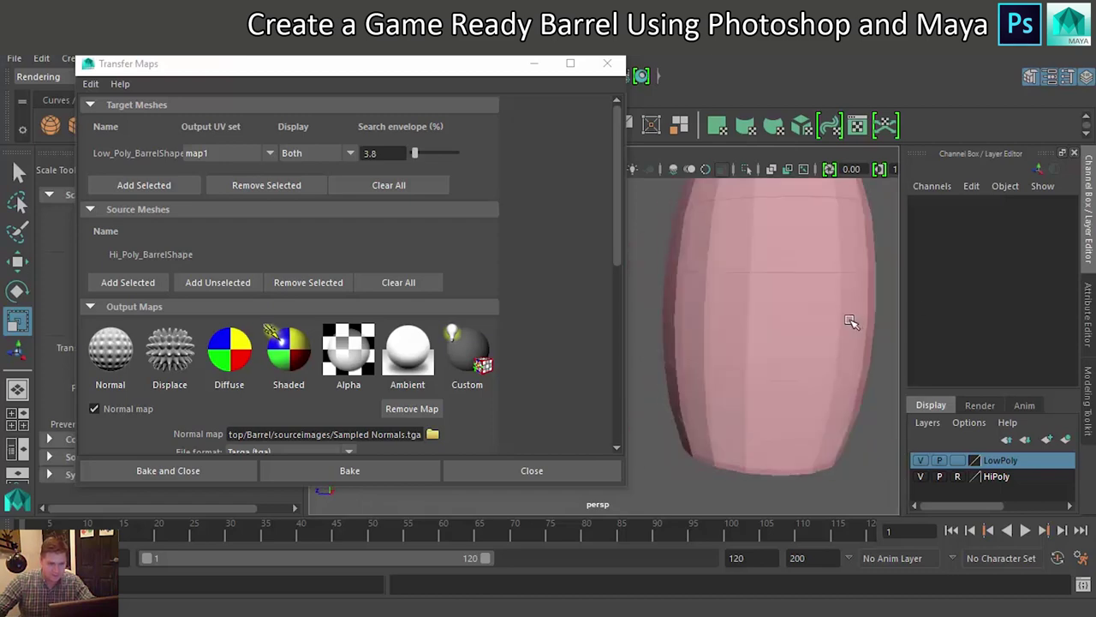
{"action": "left_click_drag", "start_coordinate": [851, 322], "coordinate": [761, 365], "text": "alt"}
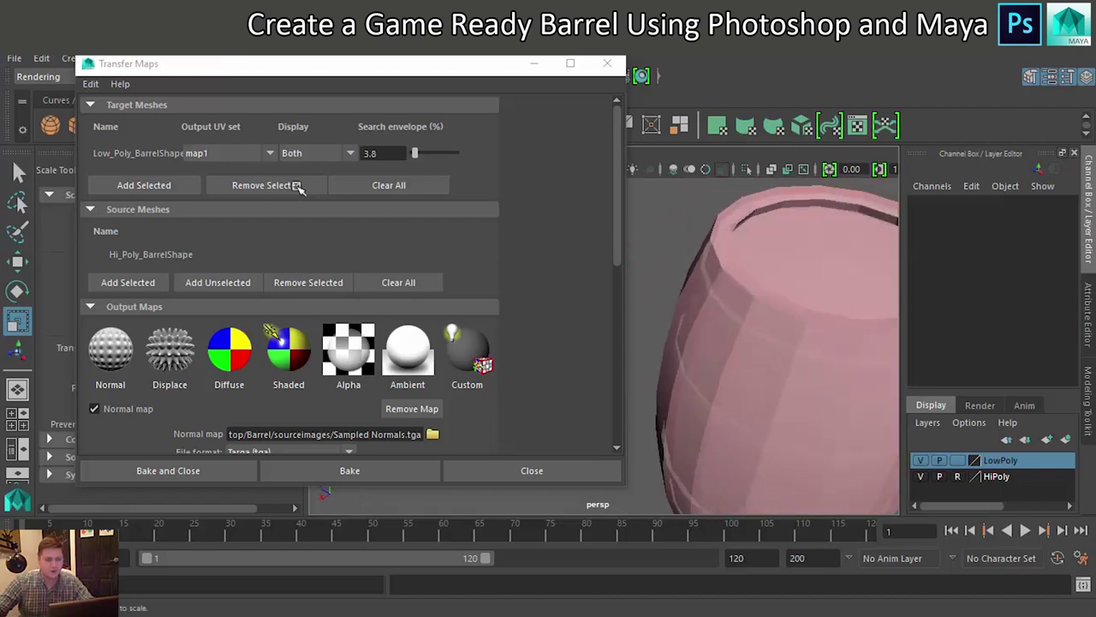
{"action": "scroll", "coordinate": [734, 253], "scroll_direction": "down", "scroll_amount": 5}
{"action": "left_click_drag", "start_coordinate": [749, 283], "coordinate": [822, 291], "text": "alt"}
{"action": "right_click_drag", "start_coordinate": [822, 292], "coordinate": [823, 343], "text": "alt"}
{"action": "left_click_drag", "start_coordinate": [822, 343], "coordinate": [732, 258], "text": "alt"}
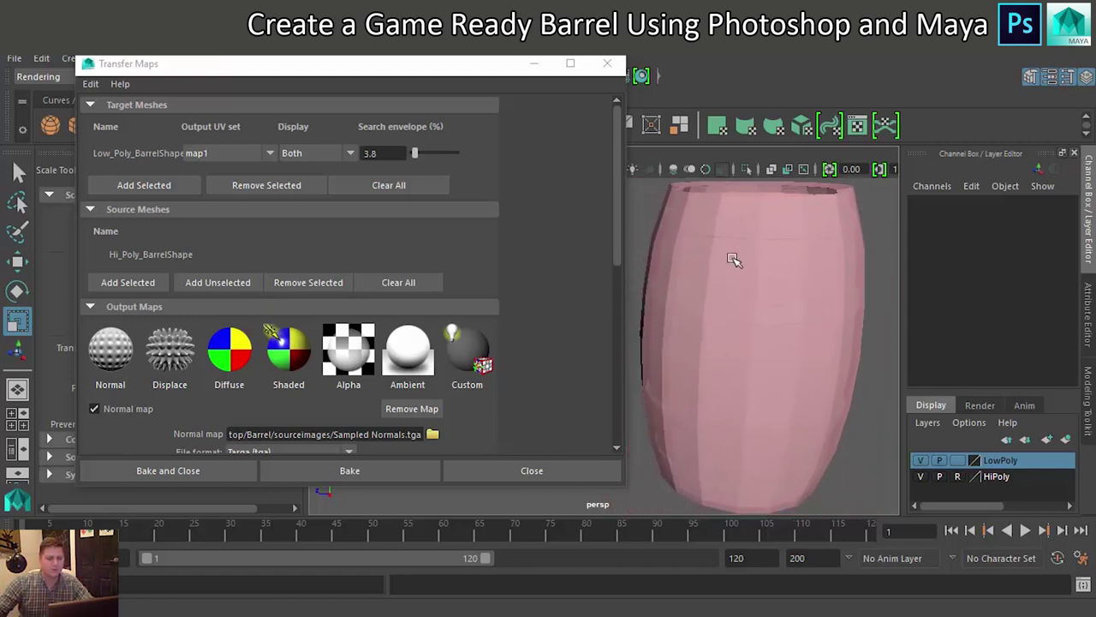
{"action": "left_click", "coordinate": [165, 470]}
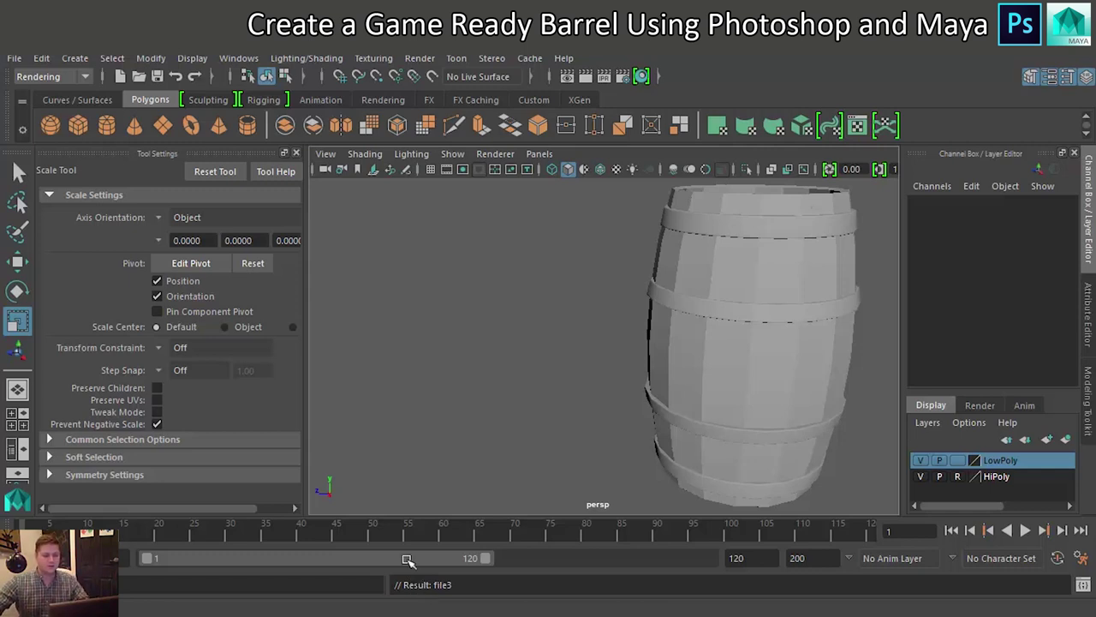
Hide the HiPoly layer and switch to textured display to show the baked normals
{"action": "left_click_drag", "start_coordinate": [626, 366], "coordinate": [579, 374], "text": "alt"}
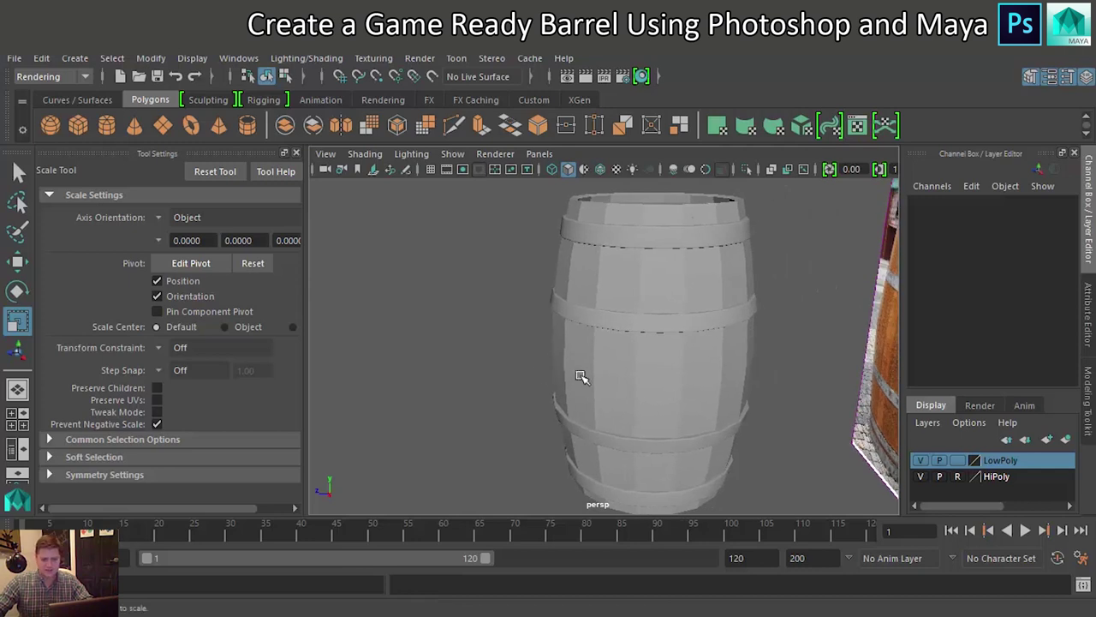
{"action": "left_click", "coordinate": [923, 476]}
{"action": "mouse_move", "coordinate": [735, 373]}
{"action": "left_mouse_down", "text": "alt"}
{"action": "mouse_move", "coordinate": [708, 368]}
{"action": "mouse_move", "coordinate": [746, 365]}
{"action": "mouse_move", "coordinate": [706, 367]}
{"action": "left_mouse_up", "text": "alt"}
{"action": "left_click", "coordinate": [642, 317]}
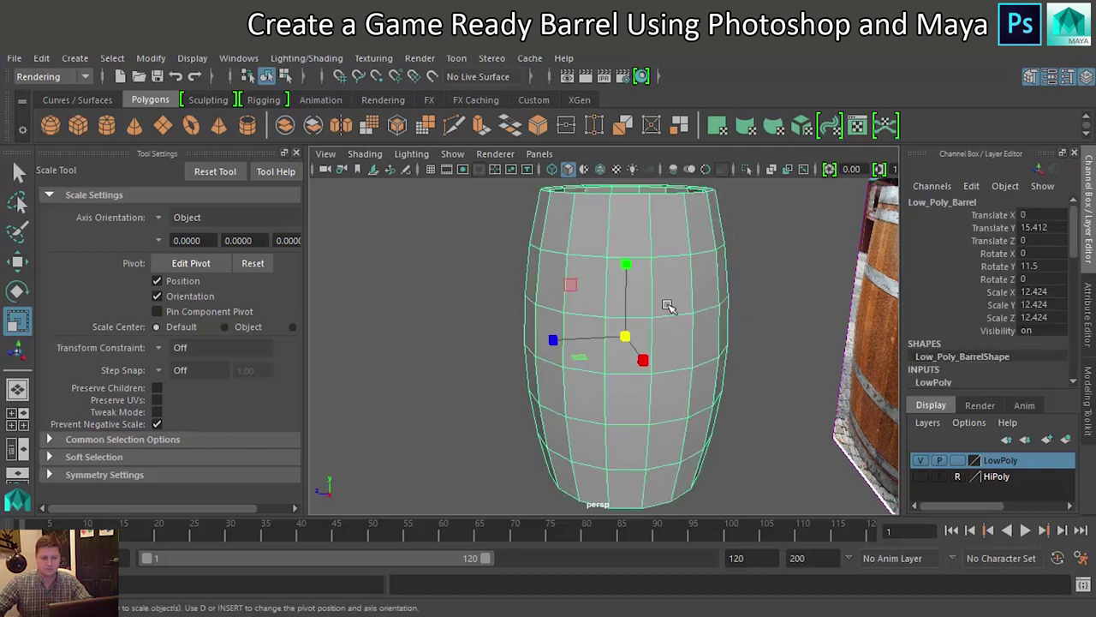
{"action": "left_click", "coordinate": [772, 259]}
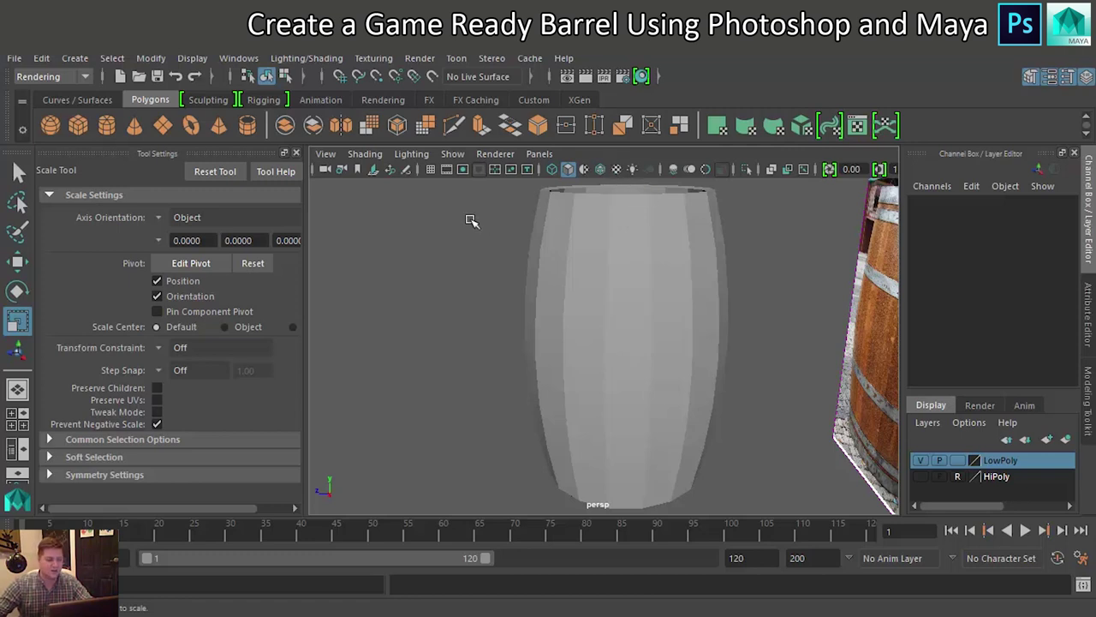
{"action": "key", "text": "6"}
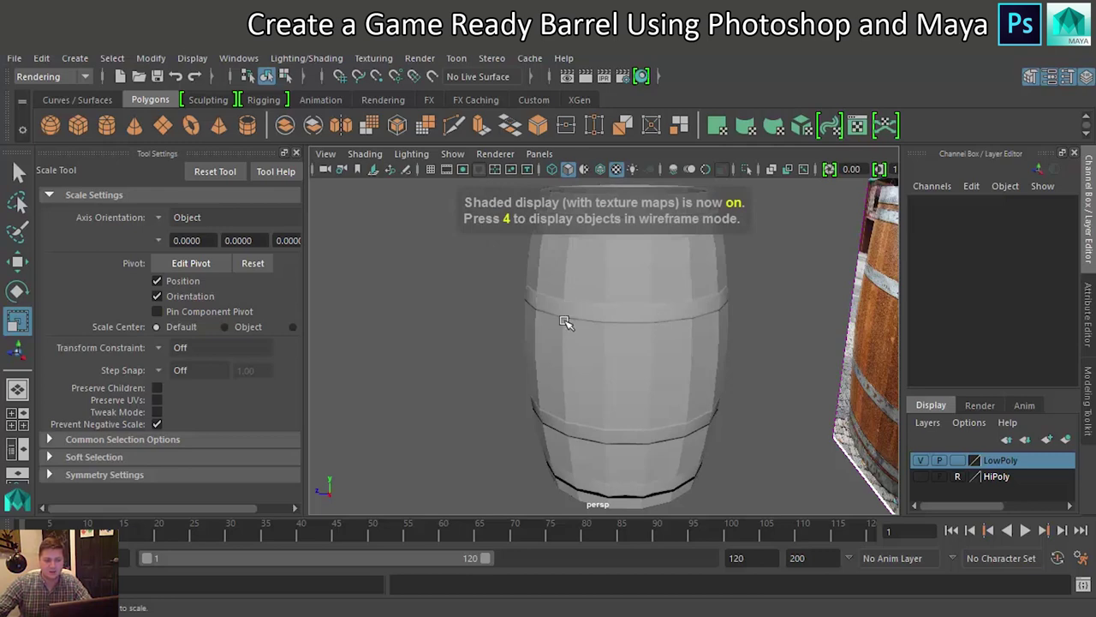
Inspect the barrel's rims and hoop band, then hide the LowPoly layer
{"action": "mouse_move", "coordinate": [619, 345]}
{"action": "left_mouse_down", "text": "alt"}
{"action": "mouse_move", "coordinate": [495, 291]}
{"action": "mouse_move", "coordinate": [558, 291]}
{"action": "mouse_move", "coordinate": [620, 349]}
{"action": "mouse_move", "coordinate": [607, 362]}
{"action": "left_mouse_up", "text": "alt"}
{"action": "right_click_drag", "start_coordinate": [607, 363], "coordinate": [707, 323], "text": "alt"}
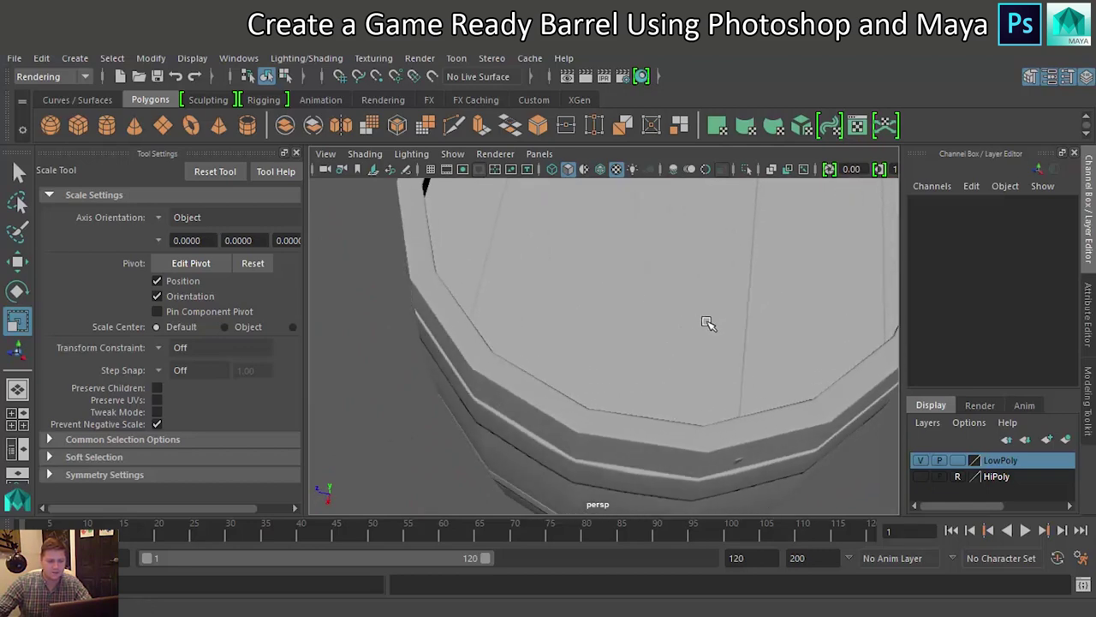
{"action": "left_click_drag", "start_coordinate": [707, 322], "coordinate": [763, 242], "text": "alt"}
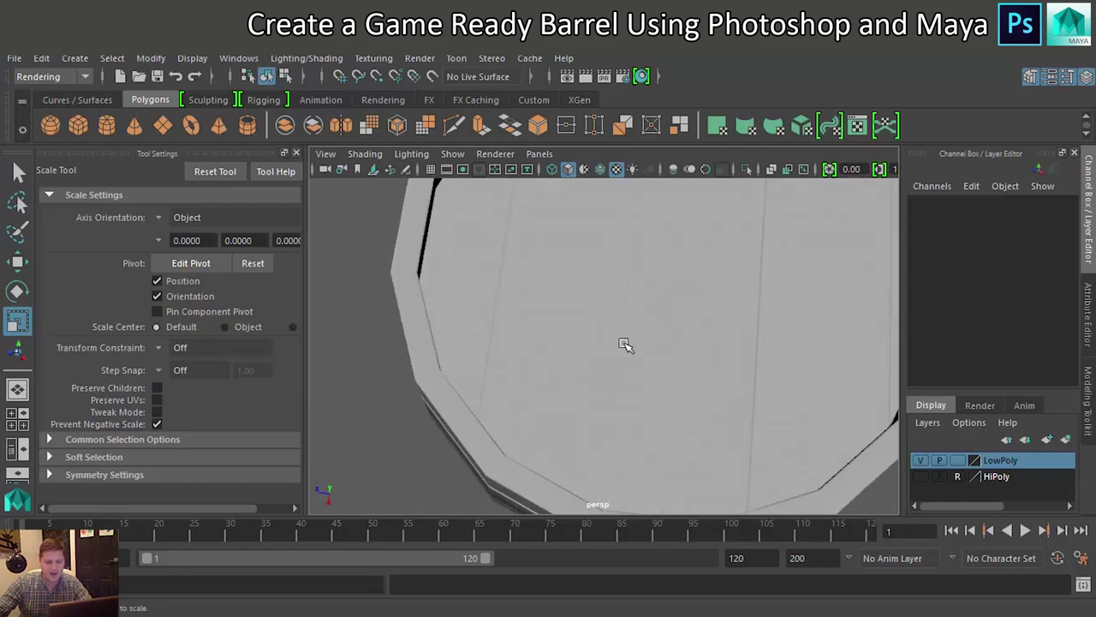
{"action": "left_click_drag", "start_coordinate": [625, 344], "coordinate": [676, 265], "text": "alt"}
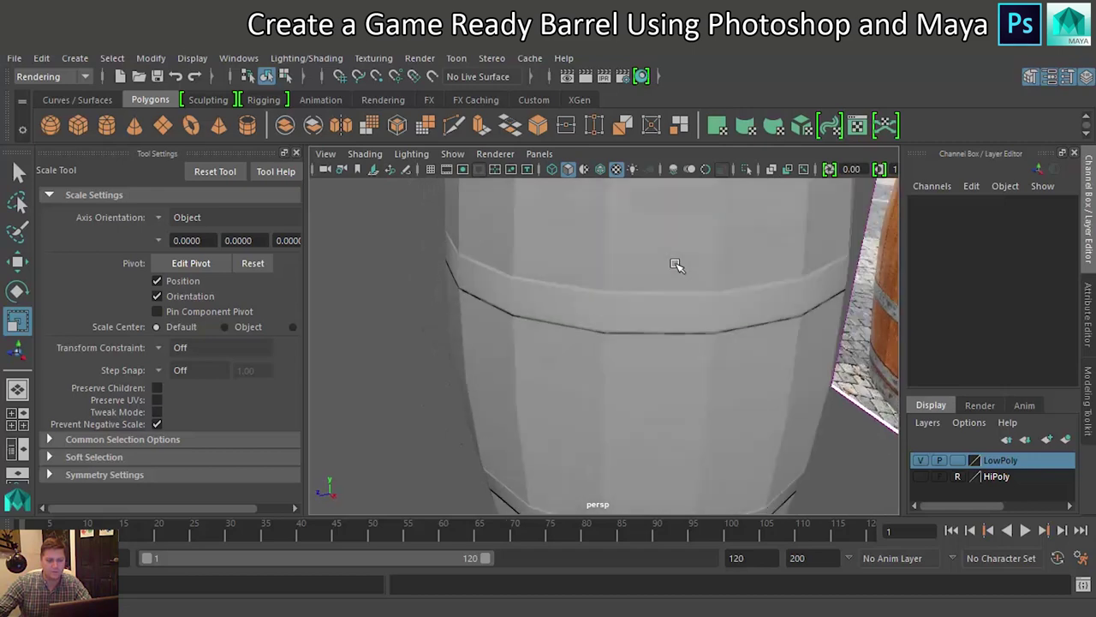
{"action": "right_click_drag", "start_coordinate": [676, 265], "coordinate": [566, 358], "text": "alt"}
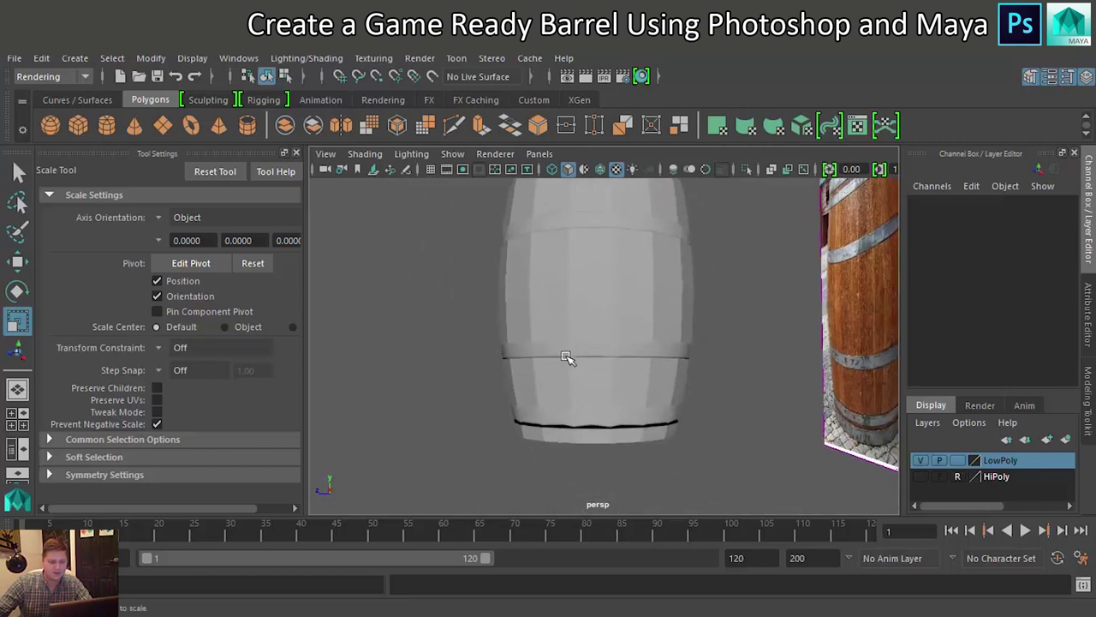
{"action": "left_click_drag", "start_coordinate": [566, 358], "coordinate": [616, 403], "text": "alt"}
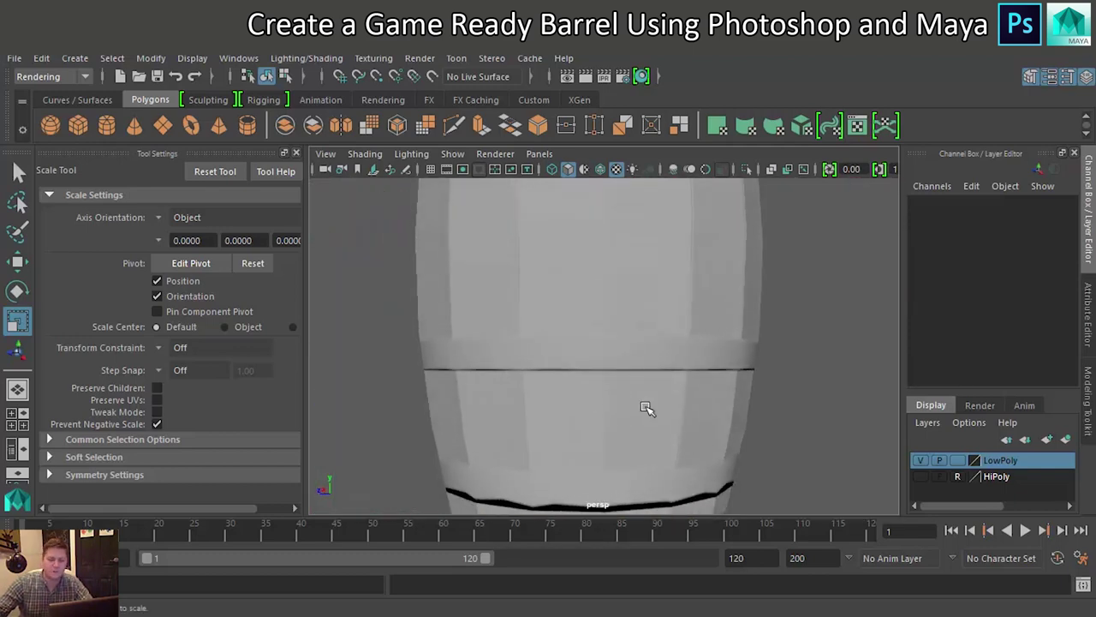
{"action": "left_click", "coordinate": [920, 461]}
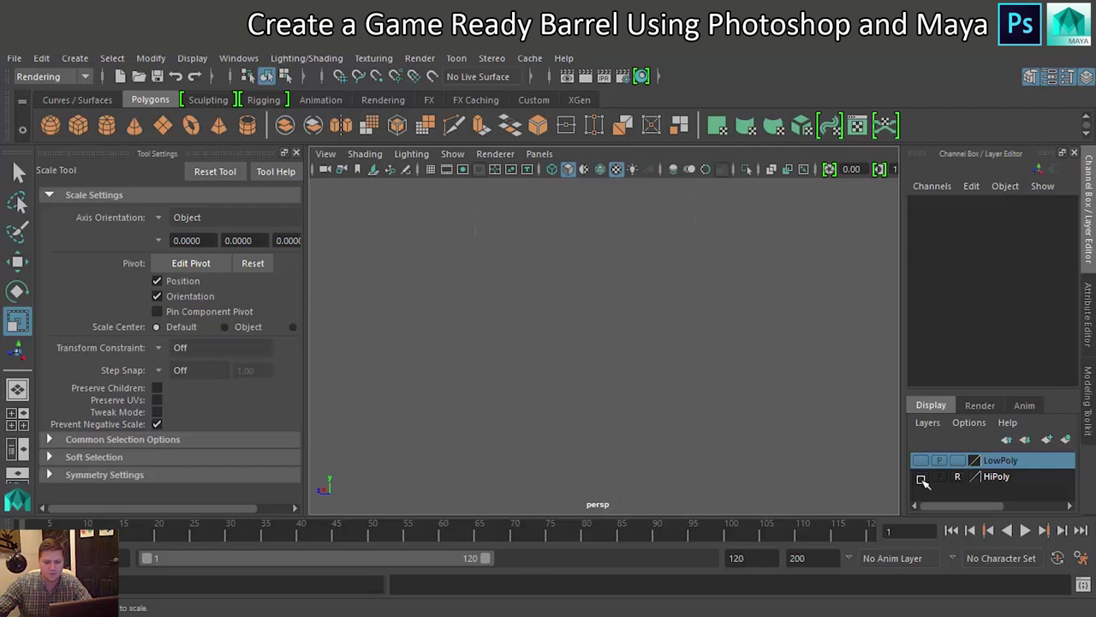
Show and unlock the HiPoly layer, then put the high-poly barrel in edge selection mode
{"action": "left_click", "coordinate": [920, 476]}
{"action": "left_click_drag", "start_coordinate": [715, 414], "coordinate": [638, 275], "text": "alt"}
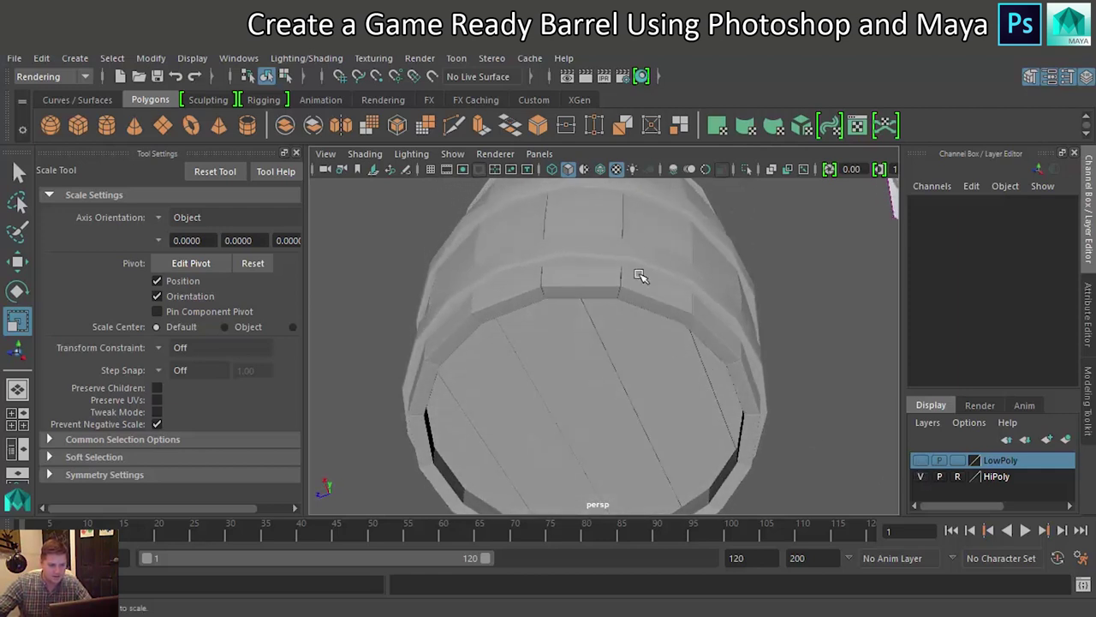
{"action": "right_click", "coordinate": [653, 264]}
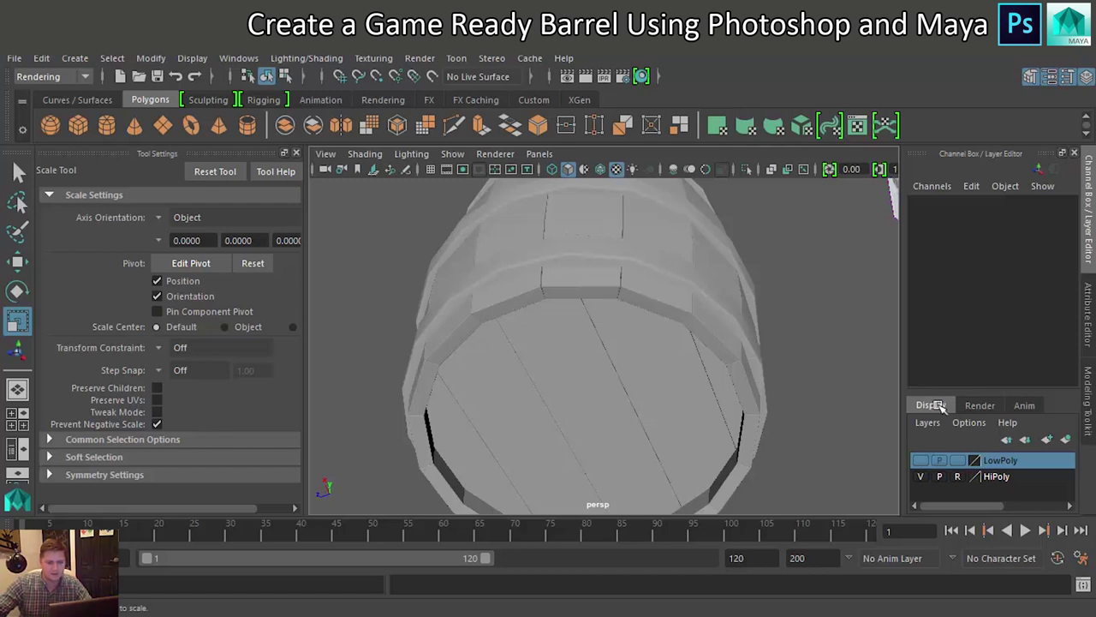
{"action": "left_click", "coordinate": [958, 477]}
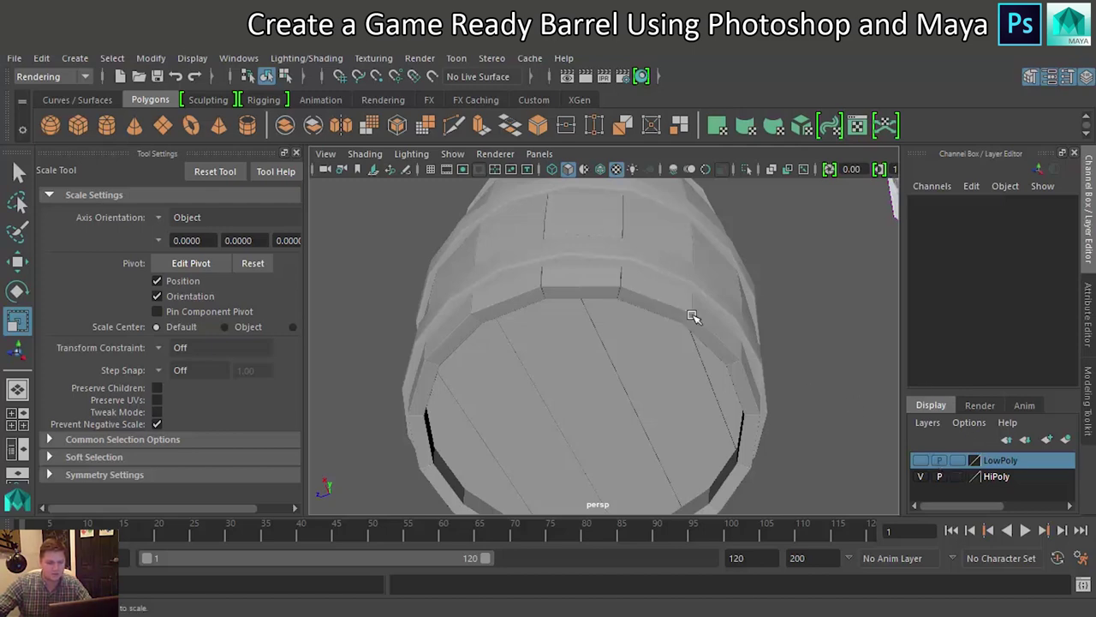
{"action": "left_click", "coordinate": [656, 272]}
{"action": "right_click", "coordinate": [656, 271]}
{"action": "right_click_drag", "start_coordinate": [656, 270], "coordinate": [655, 127]}
{"action": "scroll", "coordinate": [643, 248], "scroll_direction": "up", "scroll_amount": 6}
{"action": "scroll", "coordinate": [638, 249], "scroll_direction": "down", "scroll_amount": 6}
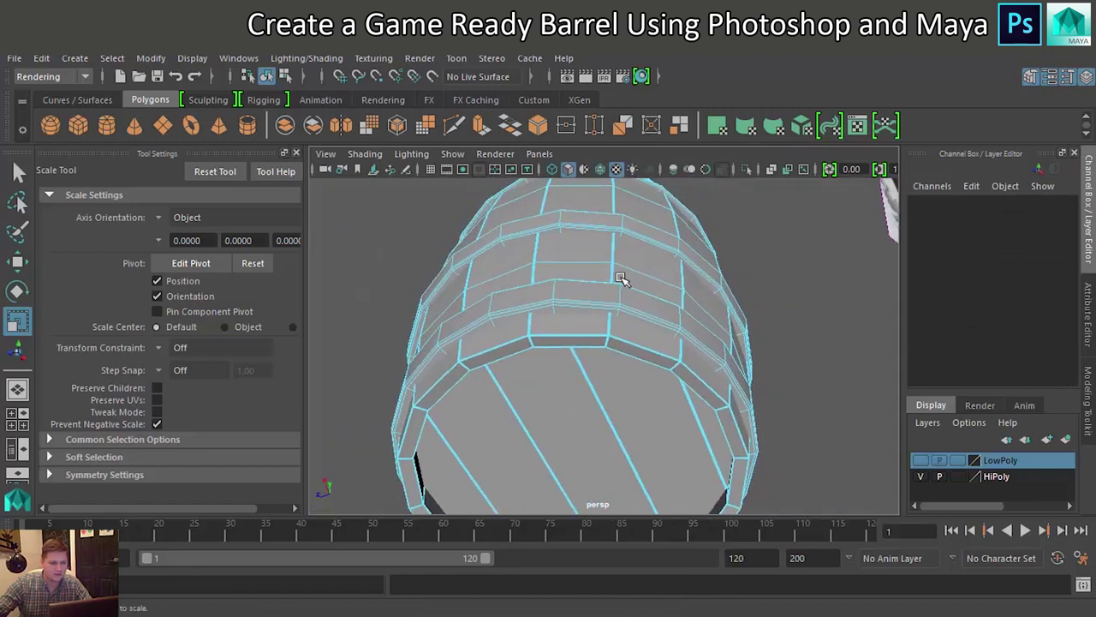
{"action": "scroll", "coordinate": [775, 290], "scroll_direction": "up", "scroll_amount": 6}
{"action": "scroll", "coordinate": [740, 297], "scroll_direction": "down", "scroll_amount": 3}
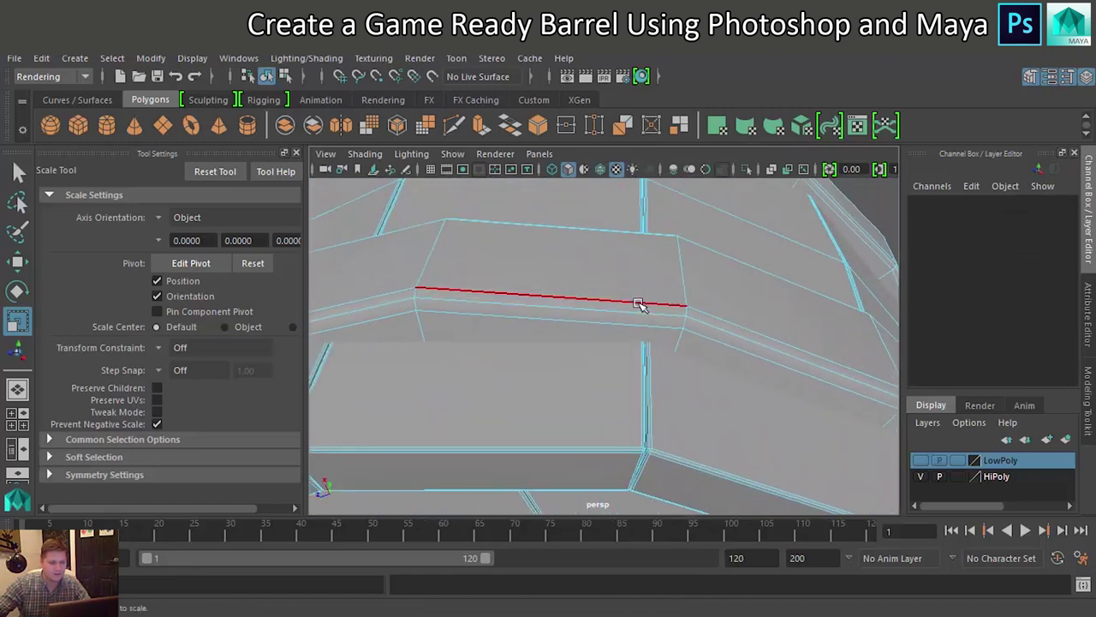
Select the upper plank edge loop and scale it slightly inward
{"action": "double_click", "coordinate": [638, 303]}
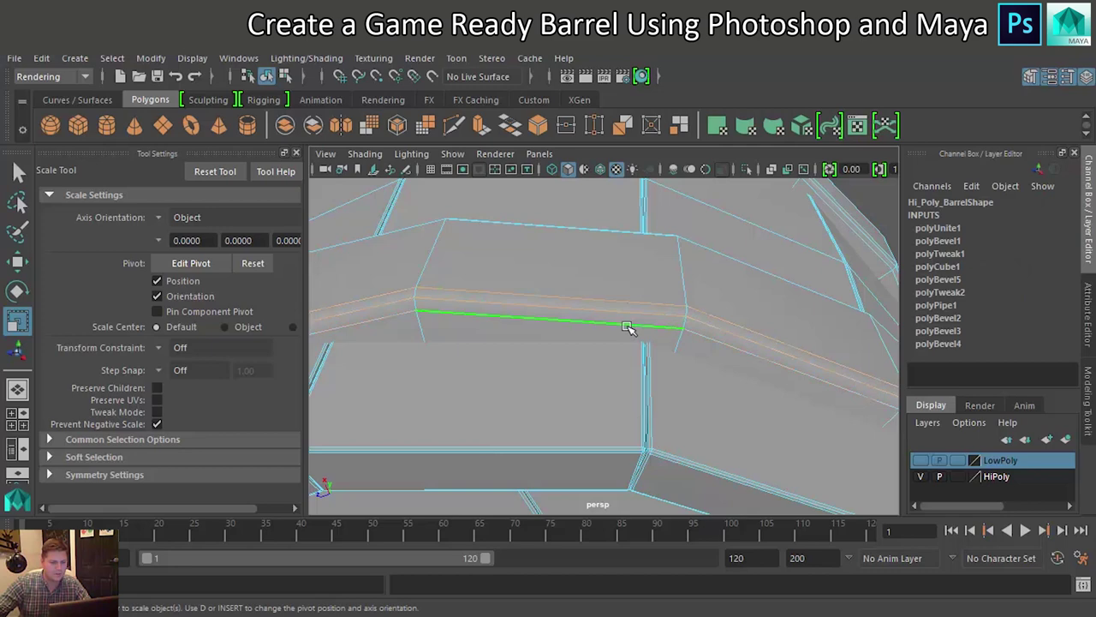
{"action": "scroll", "coordinate": [597, 381], "scroll_direction": "down", "scroll_amount": 6}
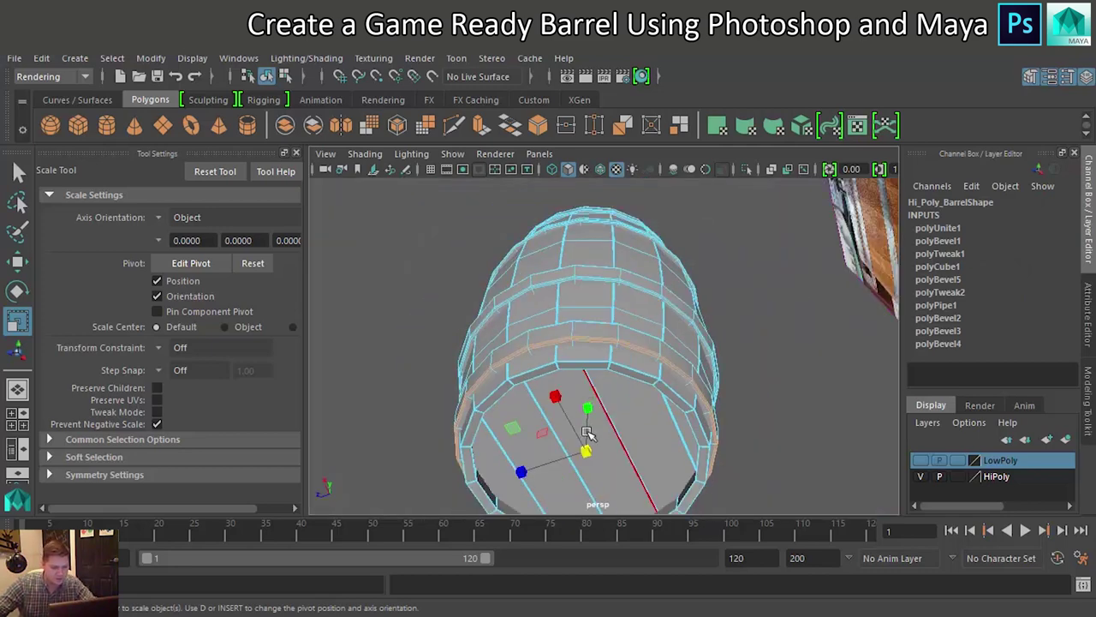
{"action": "left_click_drag", "start_coordinate": [587, 433], "coordinate": [584, 450]}
{"action": "left_click_drag", "start_coordinate": [630, 344], "coordinate": [615, 425], "text": "alt"}
{"action": "scroll", "coordinate": [650, 433], "scroll_direction": "up", "scroll_amount": 3}
{"action": "left_click_drag", "start_coordinate": [685, 440], "coordinate": [668, 364], "text": "alt"}
{"action": "right_click_drag", "start_coordinate": [669, 364], "coordinate": [638, 360], "text": "alt"}
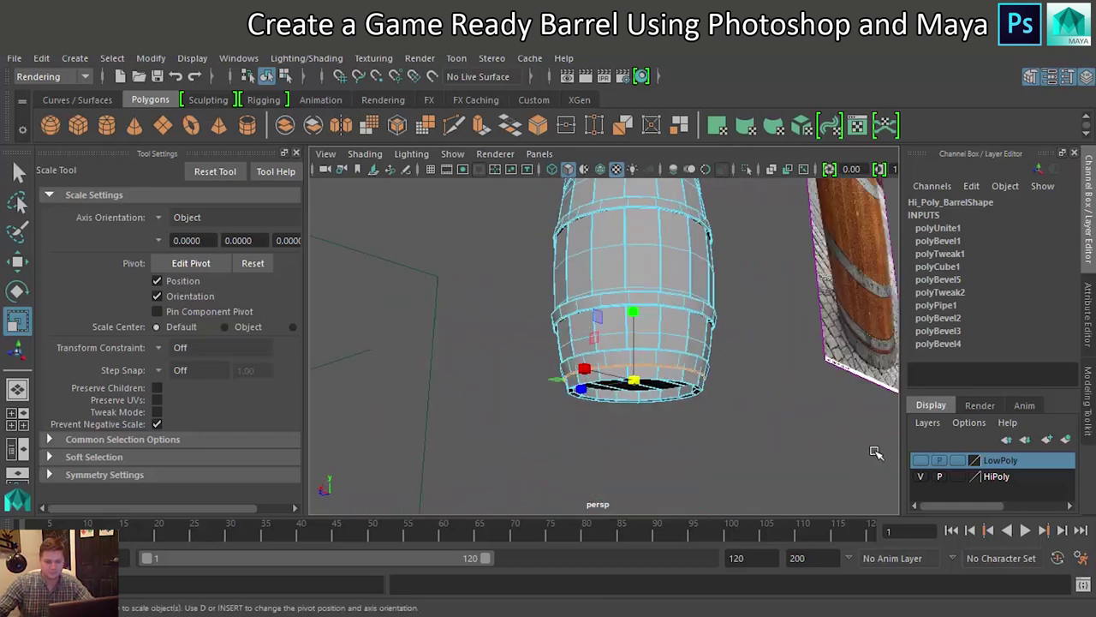
Set the HiPoly layer back to a non-selectable reference and clear the selection
{"action": "left_click", "coordinate": [959, 477]}
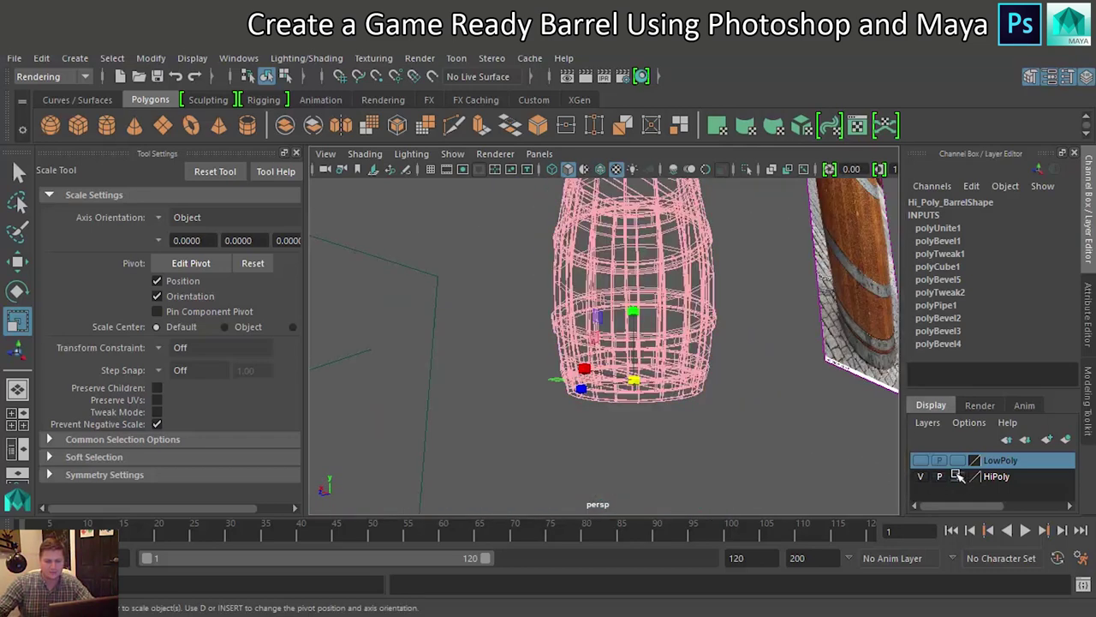
{"action": "left_click", "coordinate": [959, 477]}
{"action": "left_click", "coordinate": [836, 430]}
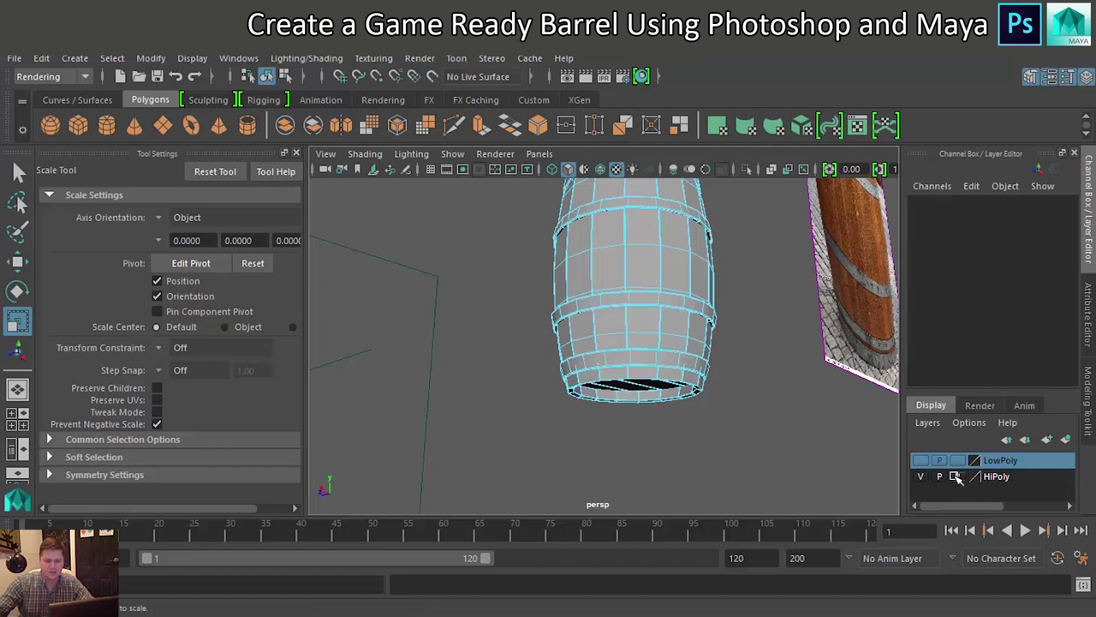
Show the LowPoly layer and hide the HiPoly layer
{"action": "left_click", "coordinate": [922, 461]}
{"action": "left_click", "coordinate": [920, 477]}
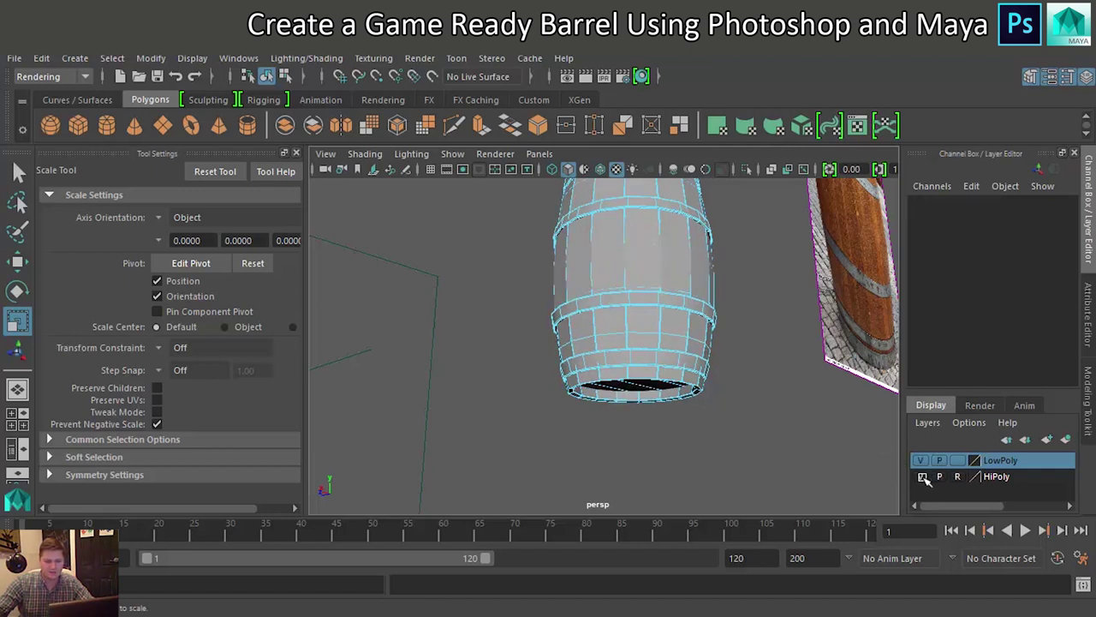
{"action": "left_click_drag", "start_coordinate": [786, 361], "coordinate": [739, 369], "text": "alt"}
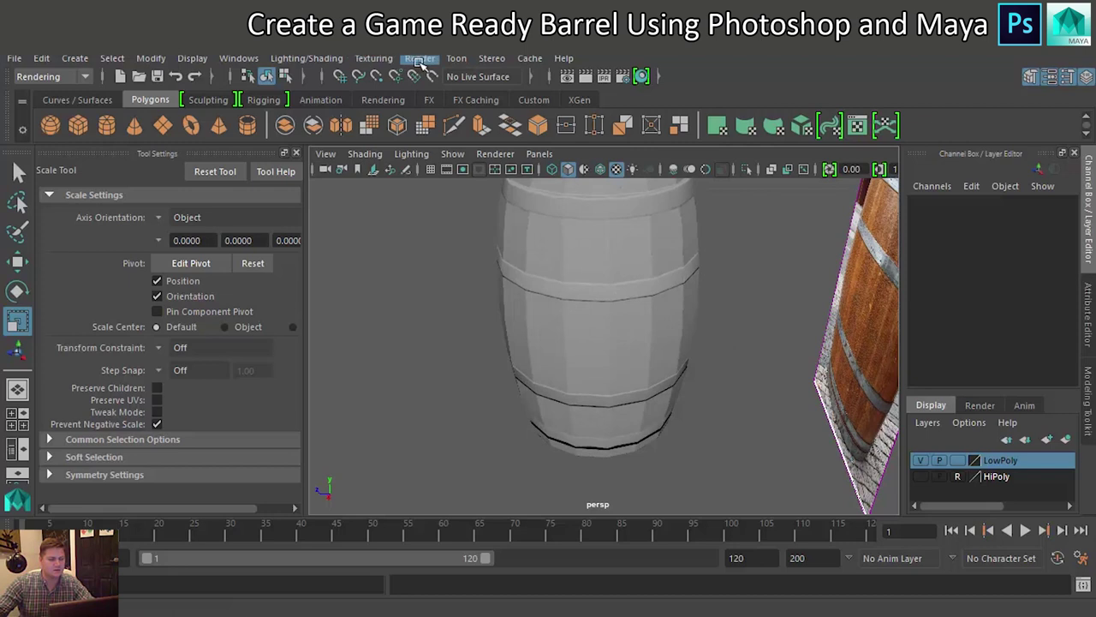
Rebake the Sampled Normals.tga normal map from Transfer Maps and close the window
{"action": "left_click", "coordinate": [327, 58]}
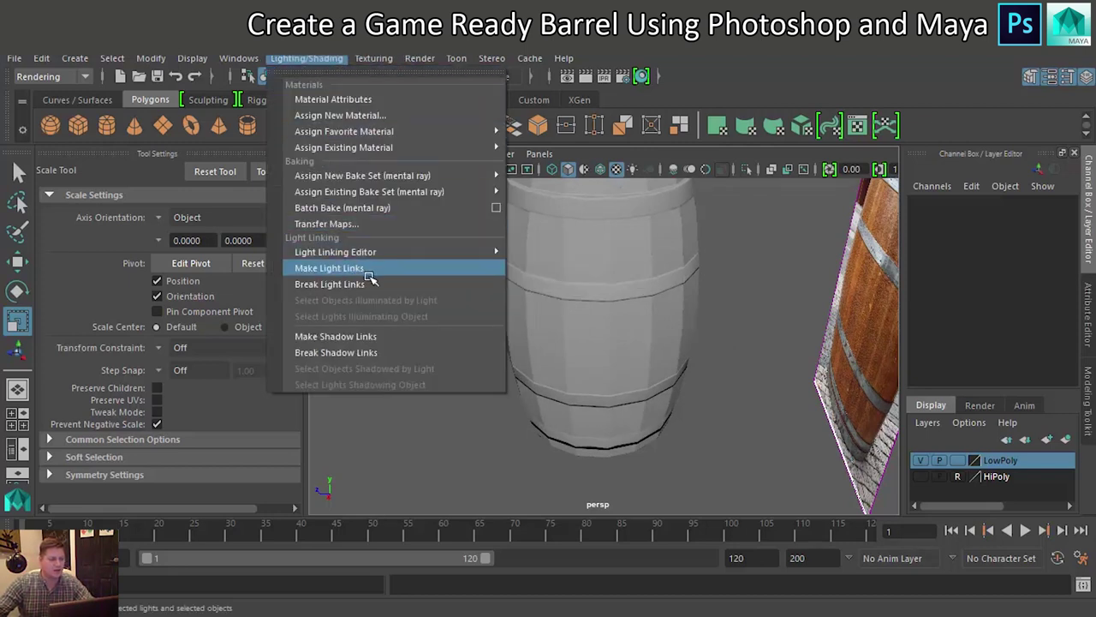
{"action": "left_click", "coordinate": [360, 224]}
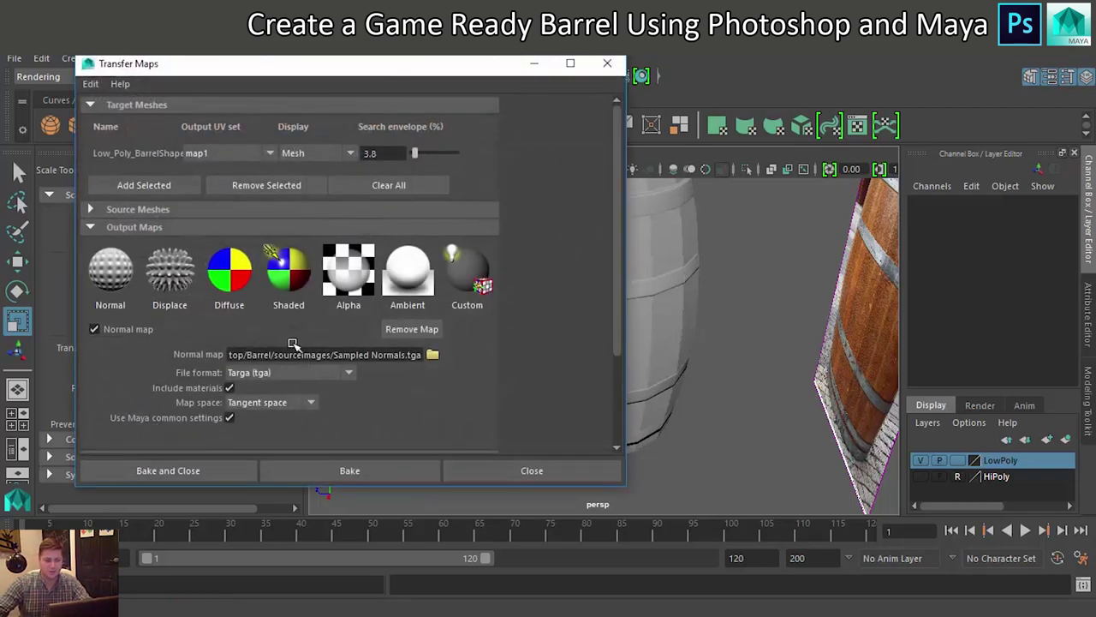
{"action": "scroll", "coordinate": [255, 275], "scroll_direction": "down", "scroll_amount": 3}
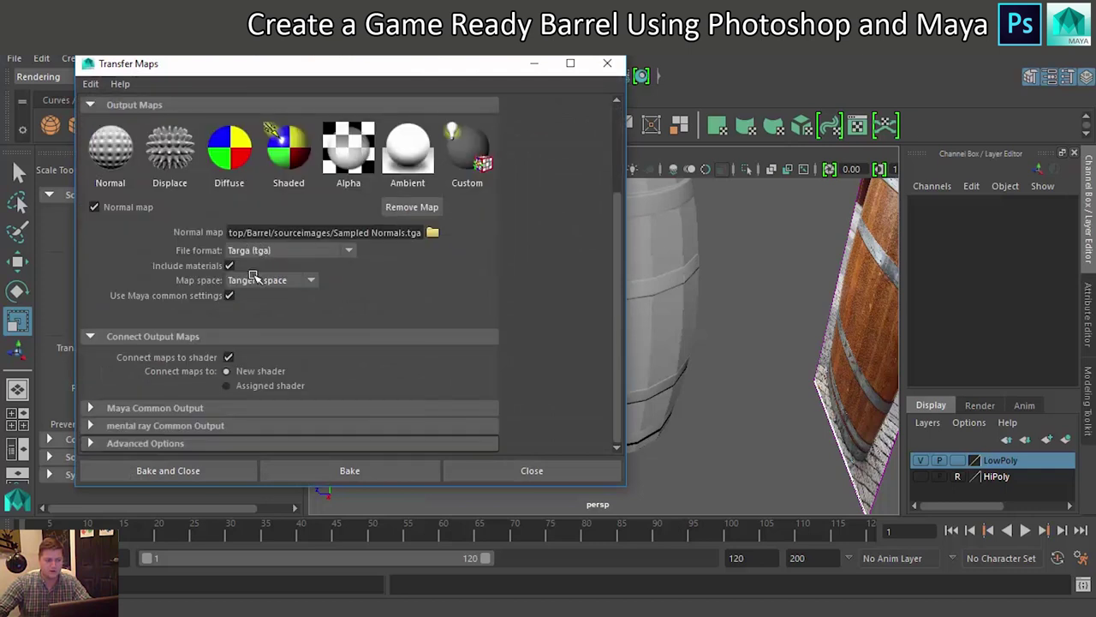
{"action": "left_click", "coordinate": [168, 472]}
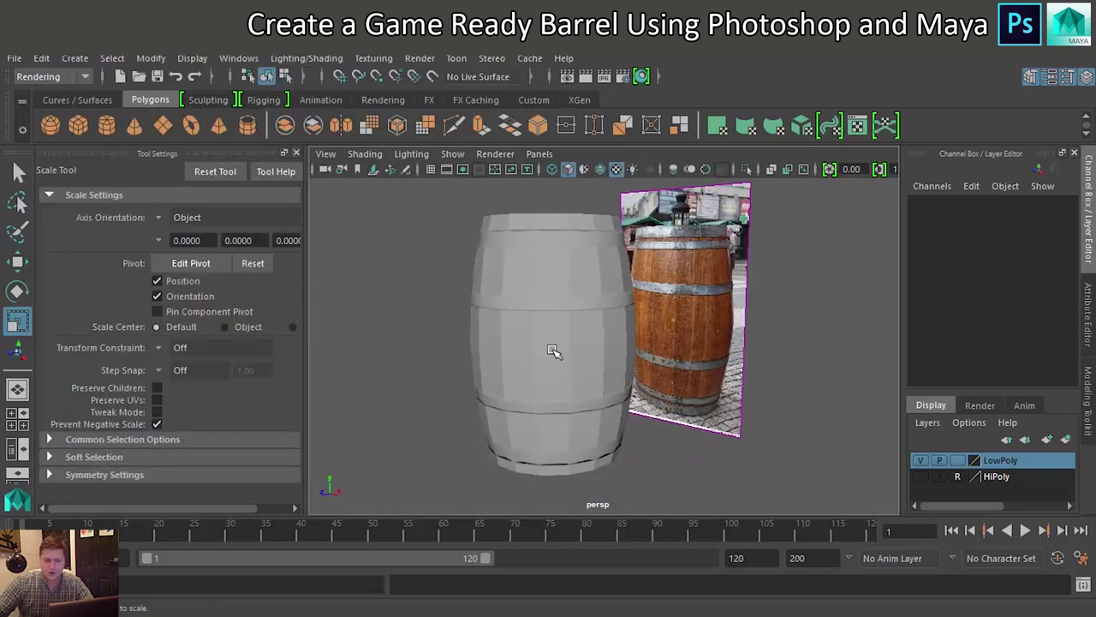
Tumble the perspective view and select the freshly baked low-poly barrel
{"action": "left_click_drag", "start_coordinate": [552, 354], "coordinate": [561, 386], "text": "alt"}
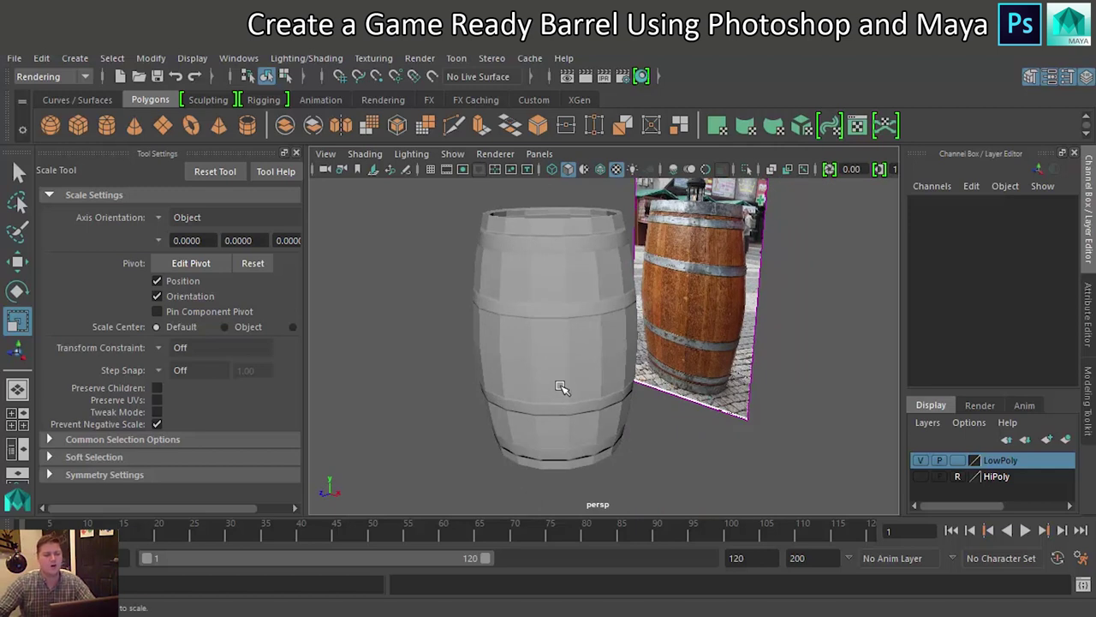
{"action": "left_click", "coordinate": [555, 372]}
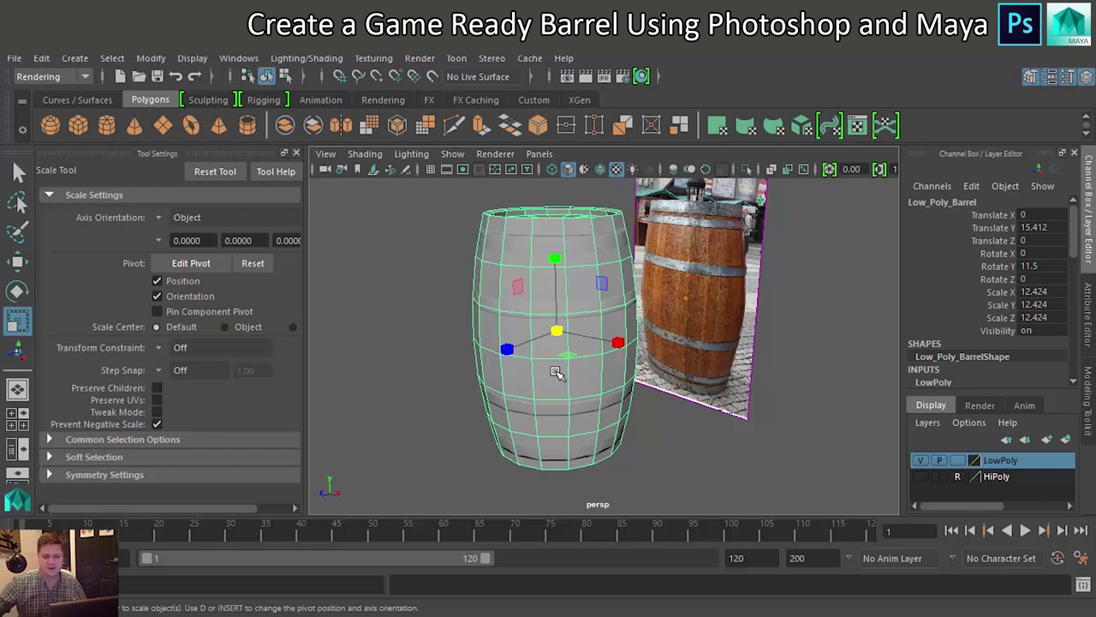
Hide the LowPoly layer, show the HiPoly layer, and select the high-poly barrel
{"action": "left_click", "coordinate": [920, 460]}
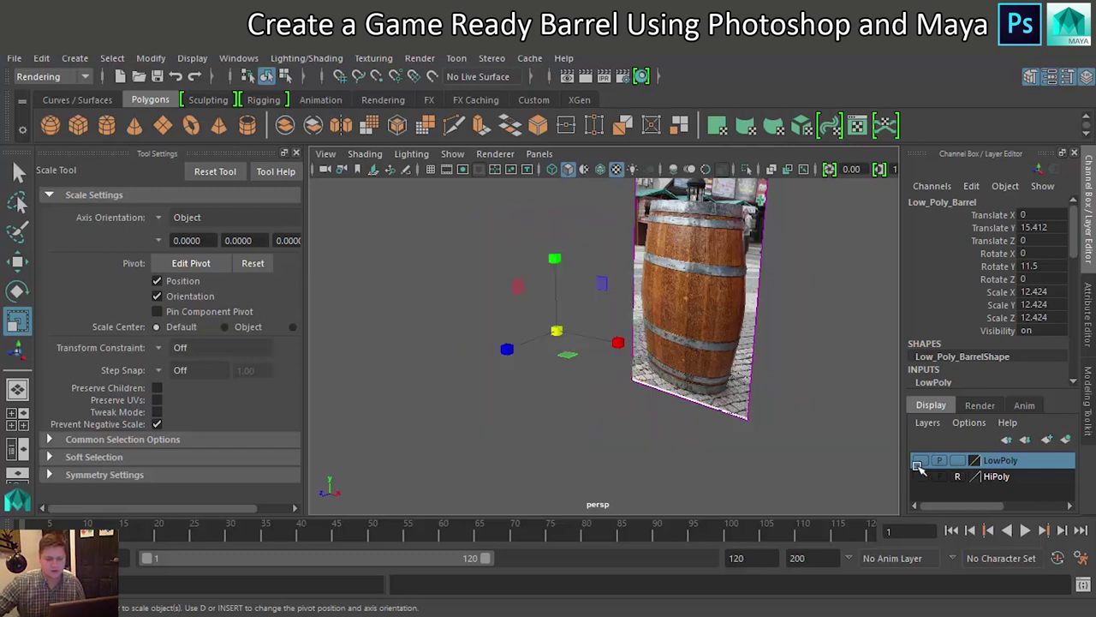
{"action": "left_click", "coordinate": [919, 476]}
{"action": "left_click", "coordinate": [682, 399]}
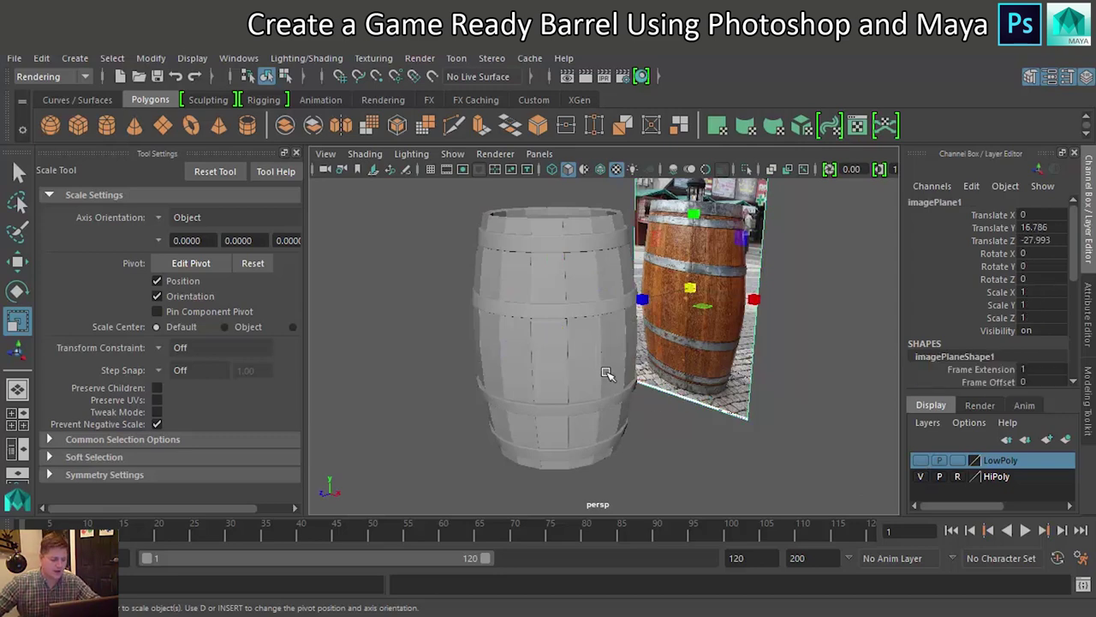
{"action": "left_click_drag", "start_coordinate": [606, 372], "coordinate": [586, 317], "text": "alt"}
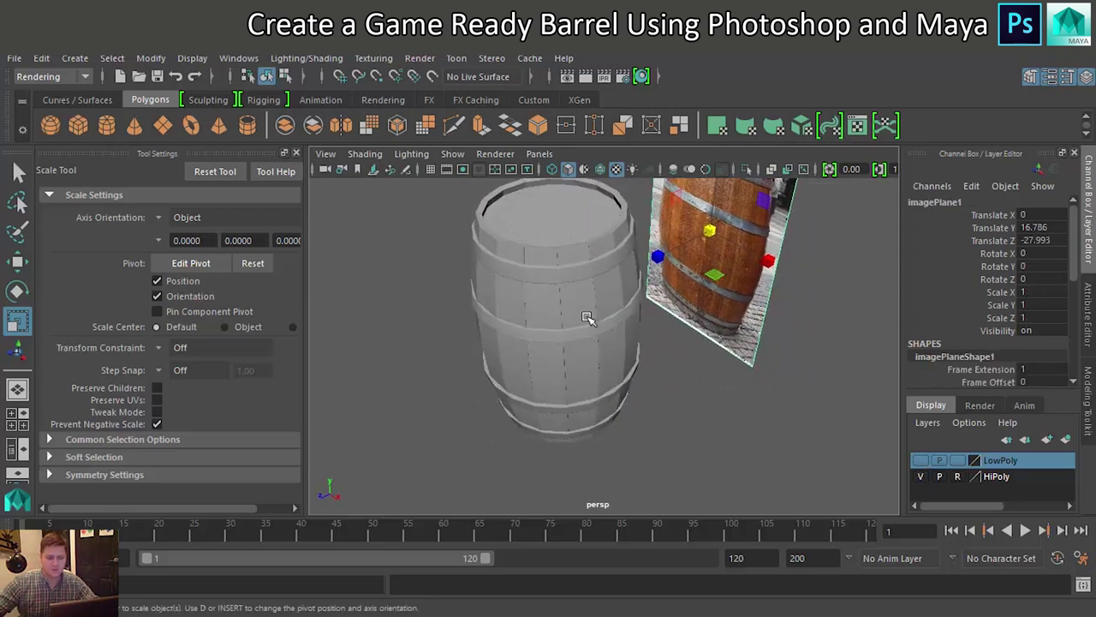
{"action": "left_click", "coordinate": [584, 302]}
{"action": "right_click_drag", "start_coordinate": [563, 306], "coordinate": [580, 299]}
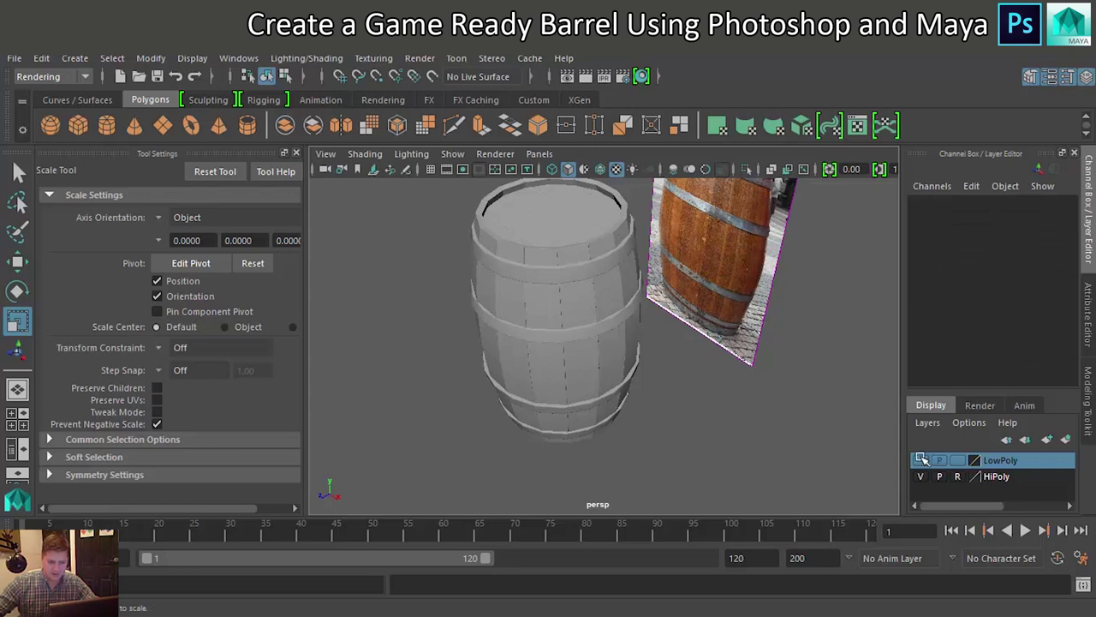
{"action": "left_click", "coordinate": [599, 301]}
{"action": "scroll", "coordinate": [591, 300], "scroll_direction": "down", "scroll_amount": 2}
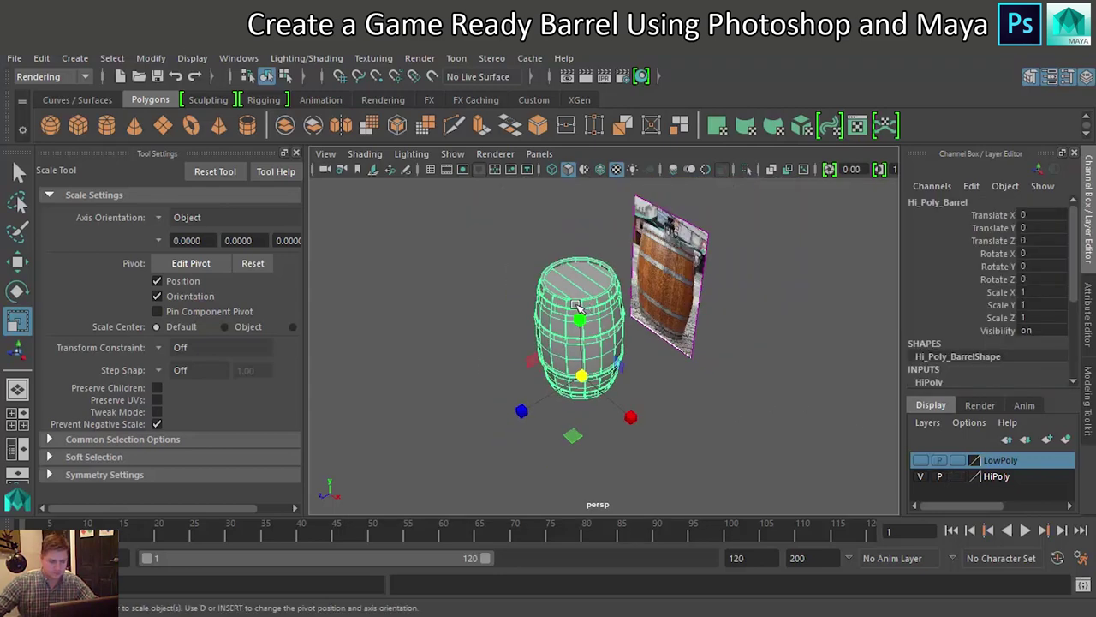
{"action": "scroll", "coordinate": [582, 292], "scroll_direction": "up", "scroll_amount": 3}
{"action": "mouse_move", "coordinate": [554, 285]}
{"action": "left_mouse_down", "text": "alt"}
{"action": "mouse_move", "coordinate": [518, 274]}
{"action": "mouse_move", "coordinate": [542, 296]}
{"action": "mouse_move", "coordinate": [550, 243]}
{"action": "mouse_move", "coordinate": [609, 271]}
{"action": "mouse_move", "coordinate": [560, 265]}
{"action": "left_mouse_up", "text": "alt"}
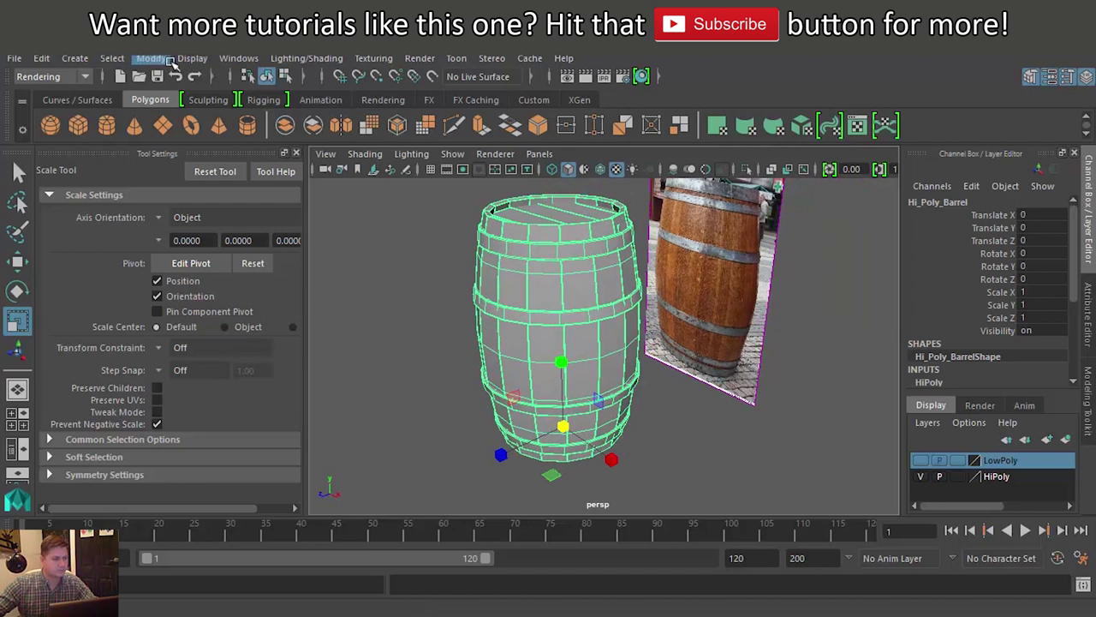
In the Modeling menu set, separate the high-poly barrel into its individual staves and hoops
{"action": "left_click", "coordinate": [70, 77]}
{"action": "left_click", "coordinate": [56, 94]}
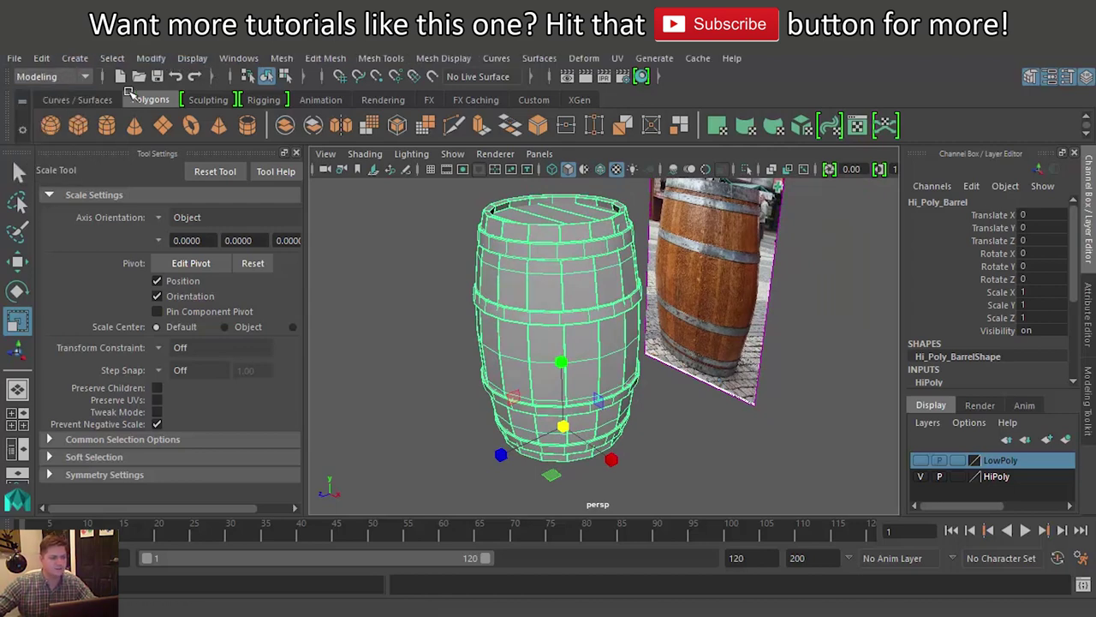
{"action": "left_click", "coordinate": [282, 58]}
{"action": "left_click", "coordinate": [313, 130]}
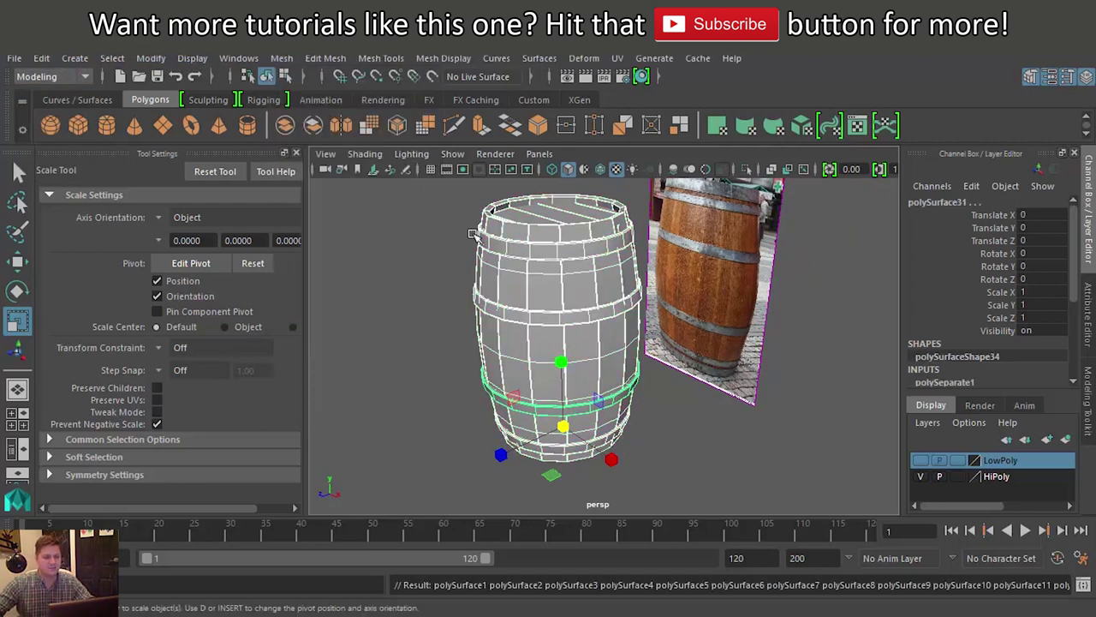
{"action": "left_click", "coordinate": [535, 232]}
{"action": "left_click", "coordinate": [515, 310]}
{"action": "left_click", "coordinate": [488, 279]}
{"action": "left_click_drag", "start_coordinate": [365, 325], "coordinate": [519, 303], "text": "alt"}
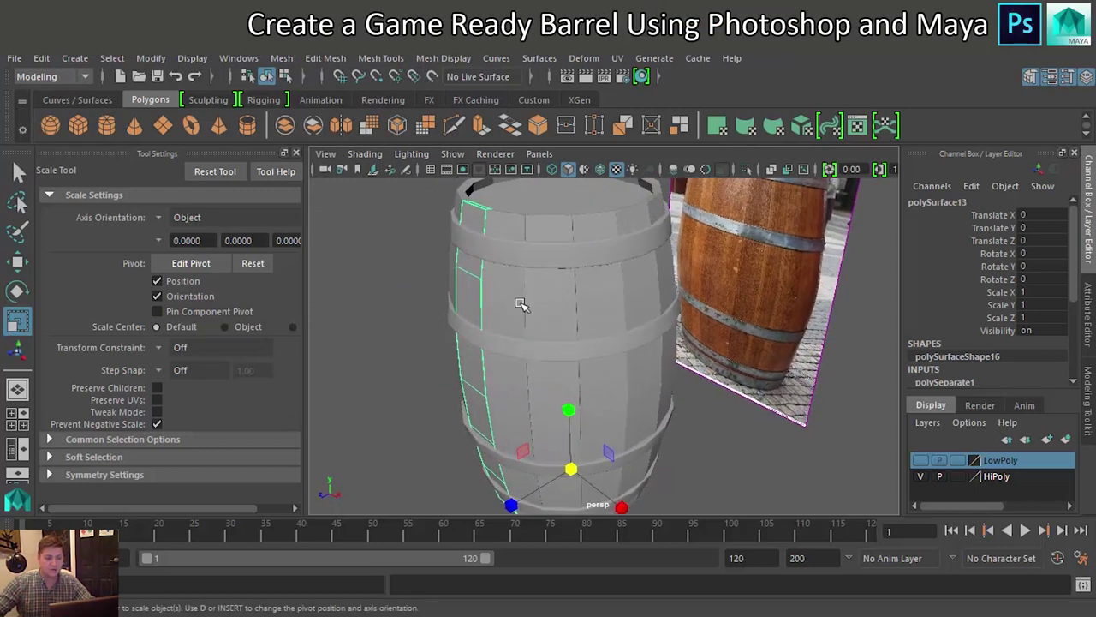
Assign a new Lambert material to the top barrel hoop
{"action": "left_click", "coordinate": [549, 256]}
{"action": "right_click", "coordinate": [546, 256]}
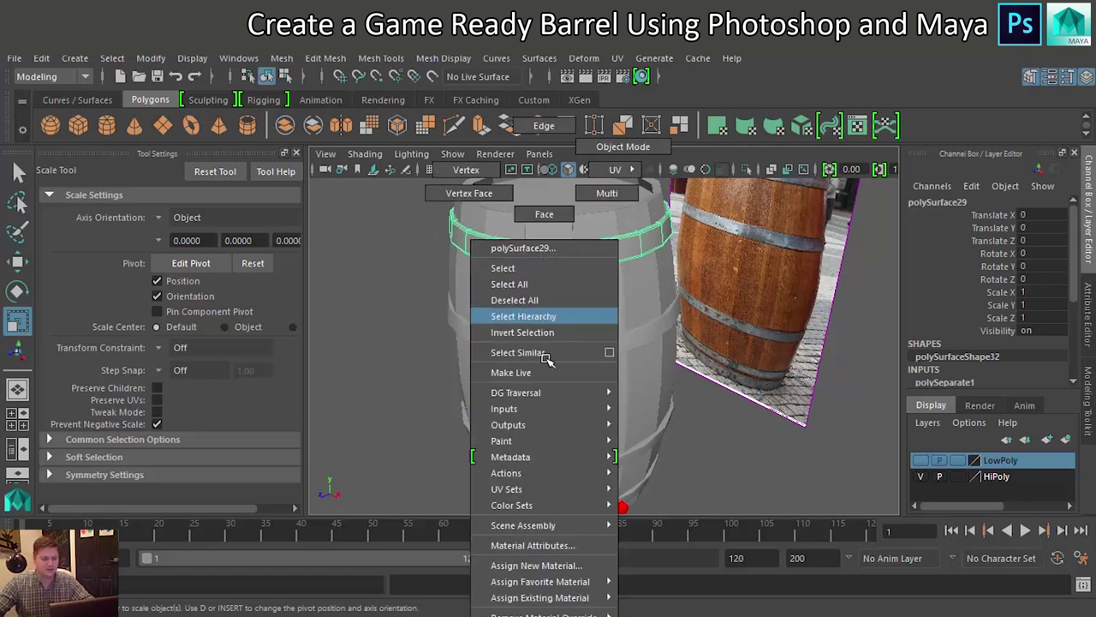
{"action": "left_click", "coordinate": [542, 568]}
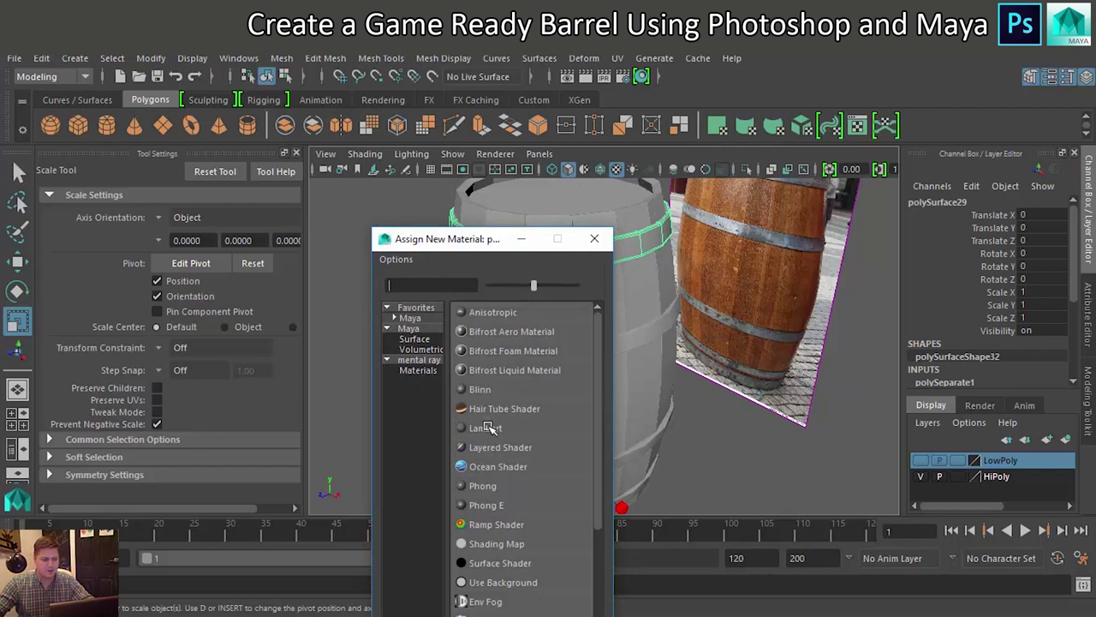
{"action": "left_click", "coordinate": [487, 427]}
Set the lambert6 material's colour to red in the Attribute Editor
{"action": "left_click", "coordinate": [783, 200]}
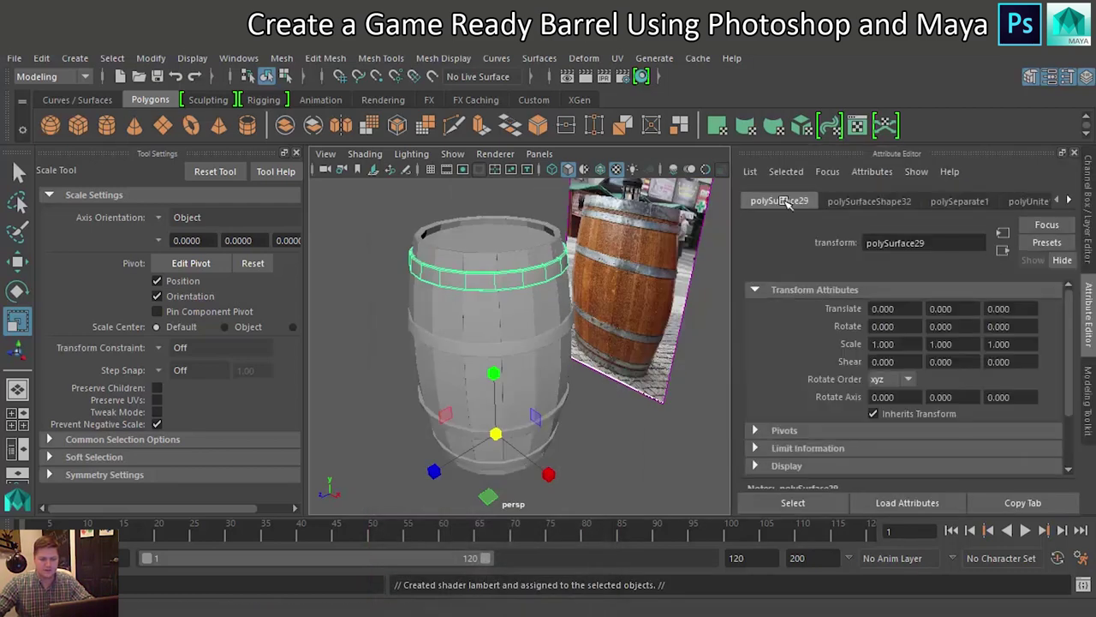
{"action": "left_click", "coordinate": [979, 202]}
{"action": "left_click", "coordinate": [1028, 200]}
{"action": "left_click", "coordinate": [1068, 200]}
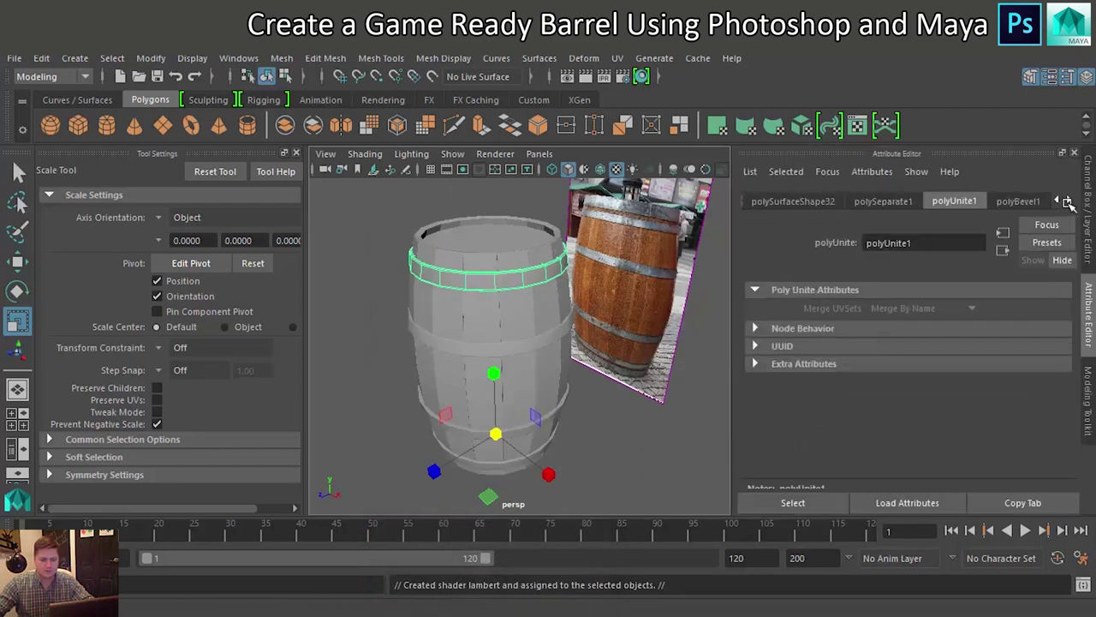
{"action": "left_click", "coordinate": [1068, 200]}
{"action": "left_click", "coordinate": [1068, 200]}
{"action": "left_click", "coordinate": [1068, 200]}
{"action": "left_click", "coordinate": [1067, 200]}
{"action": "left_click", "coordinate": [1068, 200]}
{"action": "left_click", "coordinate": [1068, 201]}
{"action": "left_click", "coordinate": [1068, 201]}
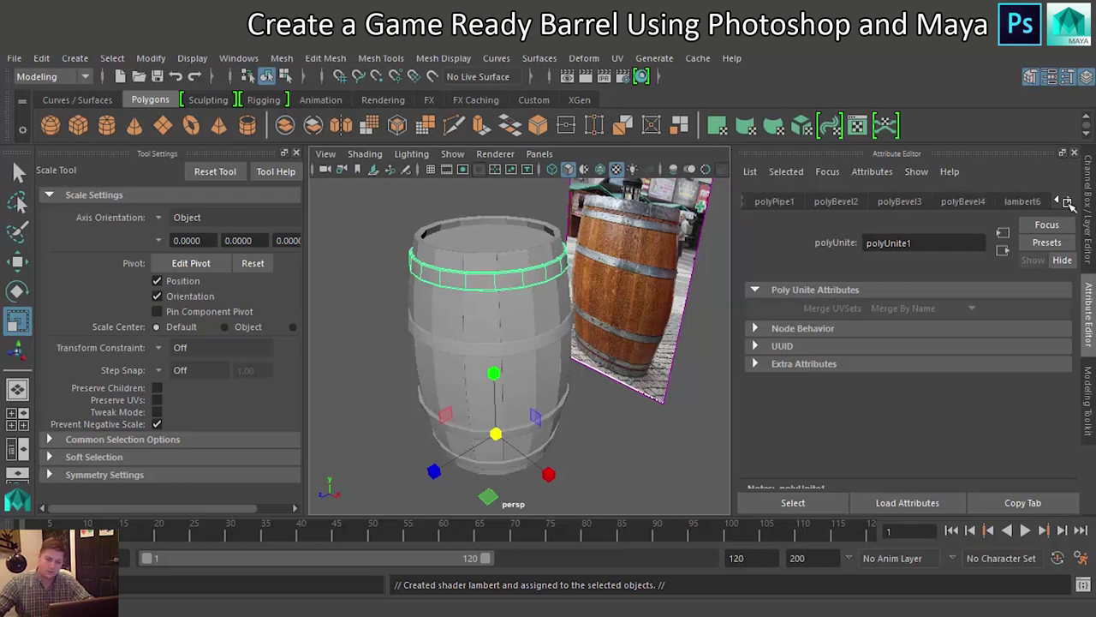
{"action": "left_click", "coordinate": [1025, 202]}
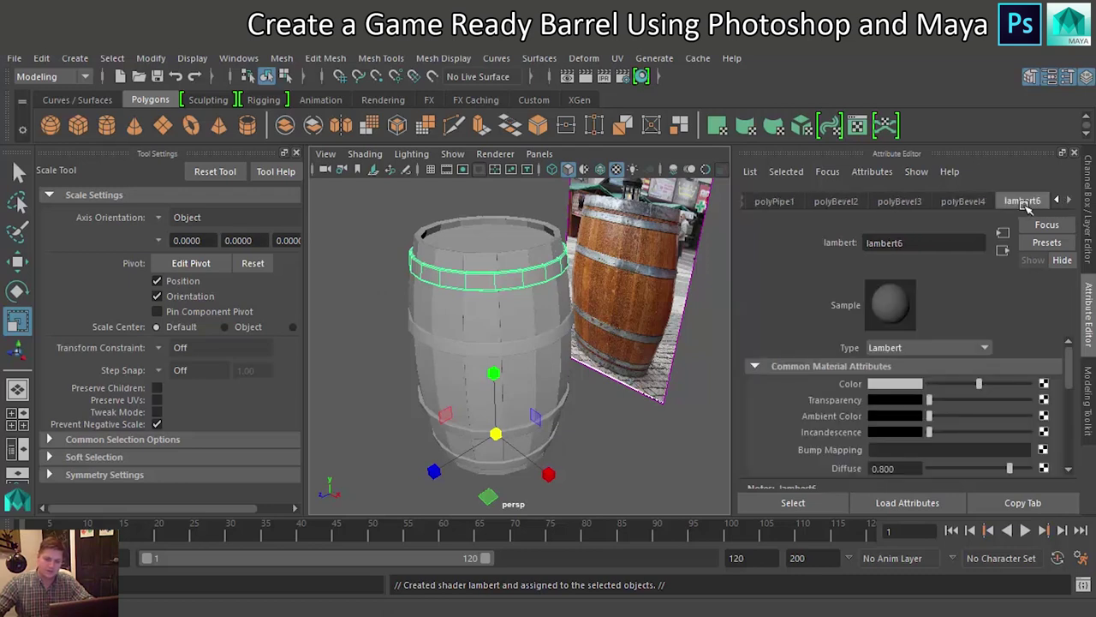
{"action": "left_click", "coordinate": [896, 384]}
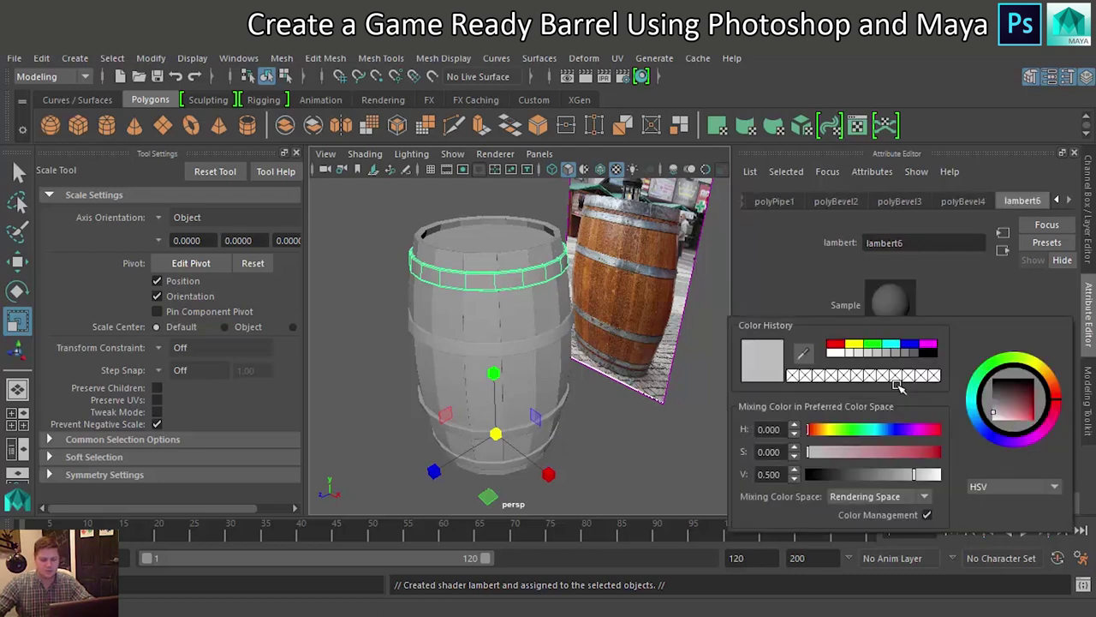
{"action": "left_click", "coordinate": [835, 344]}
Assign the existing lambert6 material to the middle, lower and bottom bands, then deselect
{"action": "double_click", "coordinate": [533, 338]}
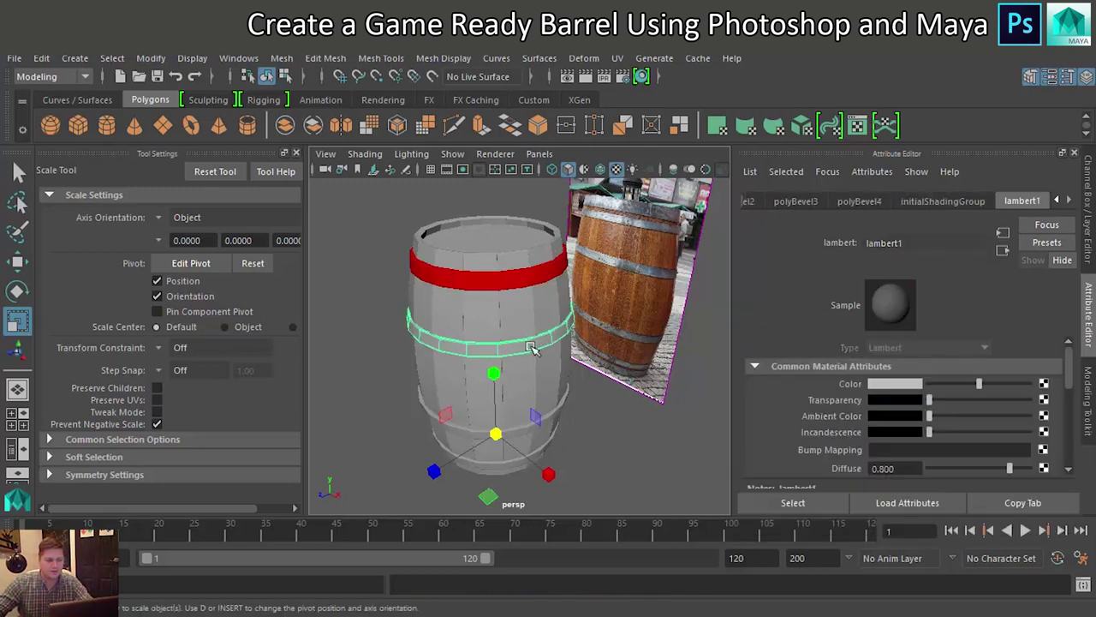
{"action": "right_click", "coordinate": [536, 351]}
{"action": "mouse_move", "coordinate": [567, 597]}
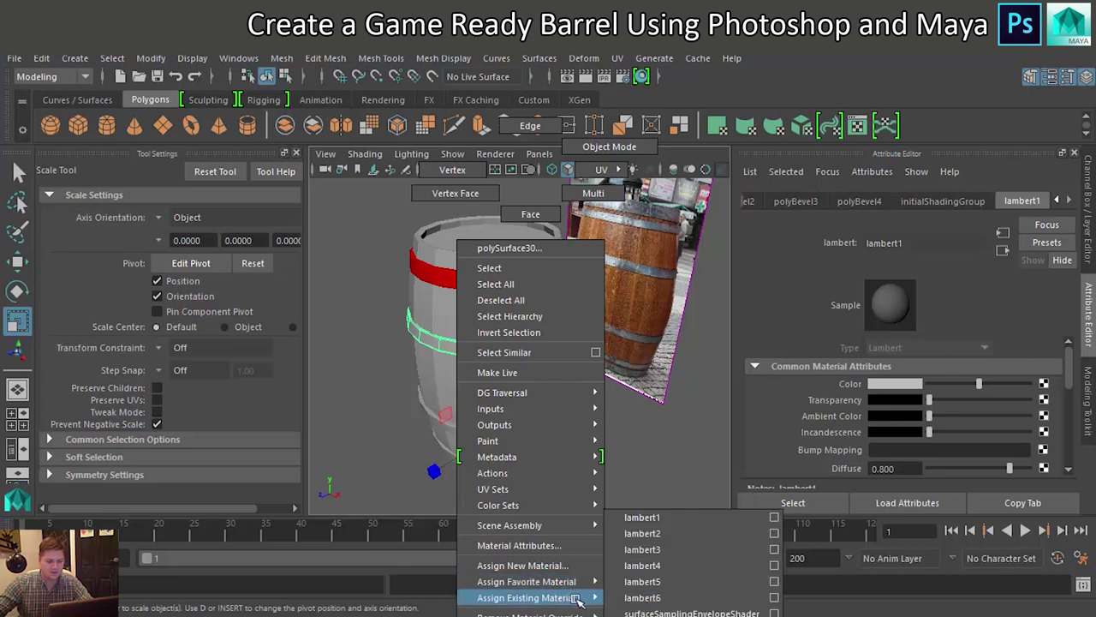
{"action": "left_click", "coordinate": [638, 599]}
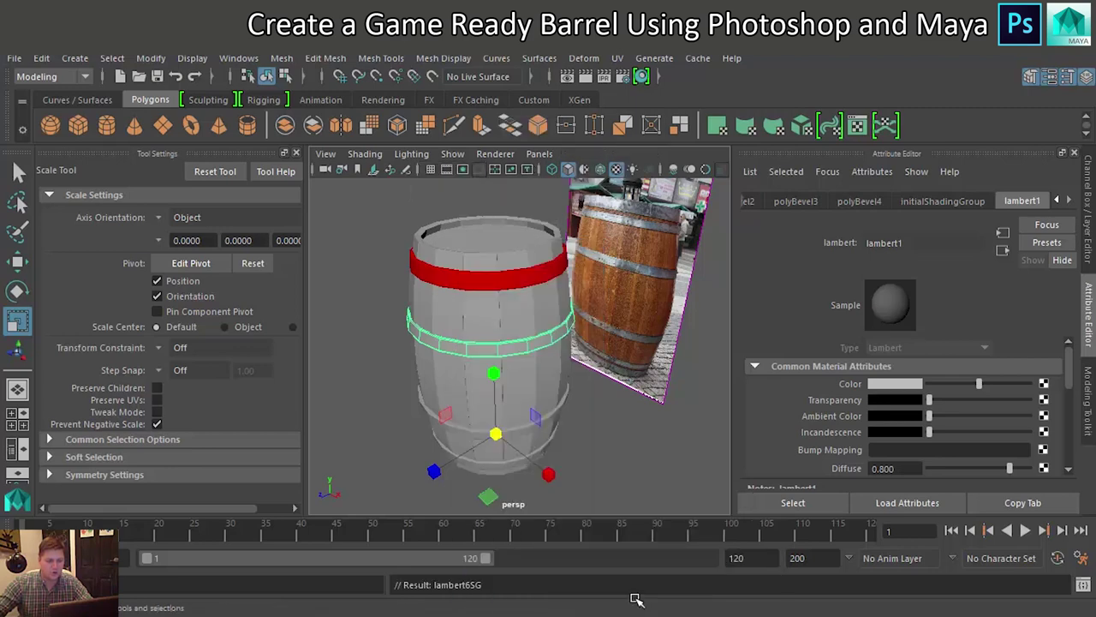
{"action": "double_click", "coordinate": [531, 411]}
{"action": "right_click", "coordinate": [527, 409]}
{"action": "mouse_move", "coordinate": [557, 582]}
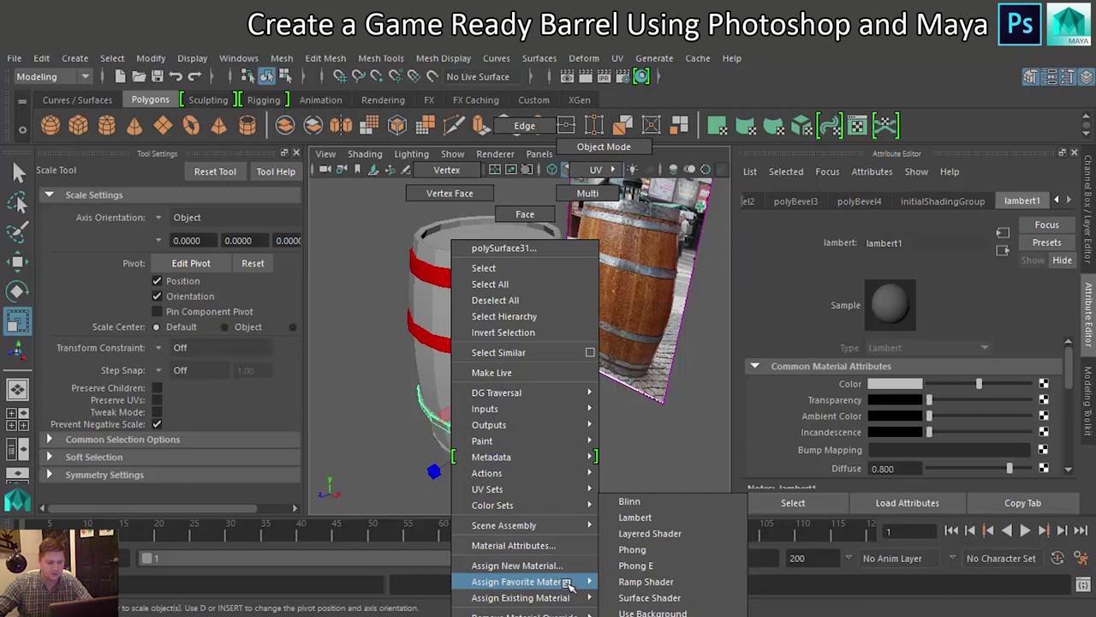
{"action": "left_click", "coordinate": [634, 597]}
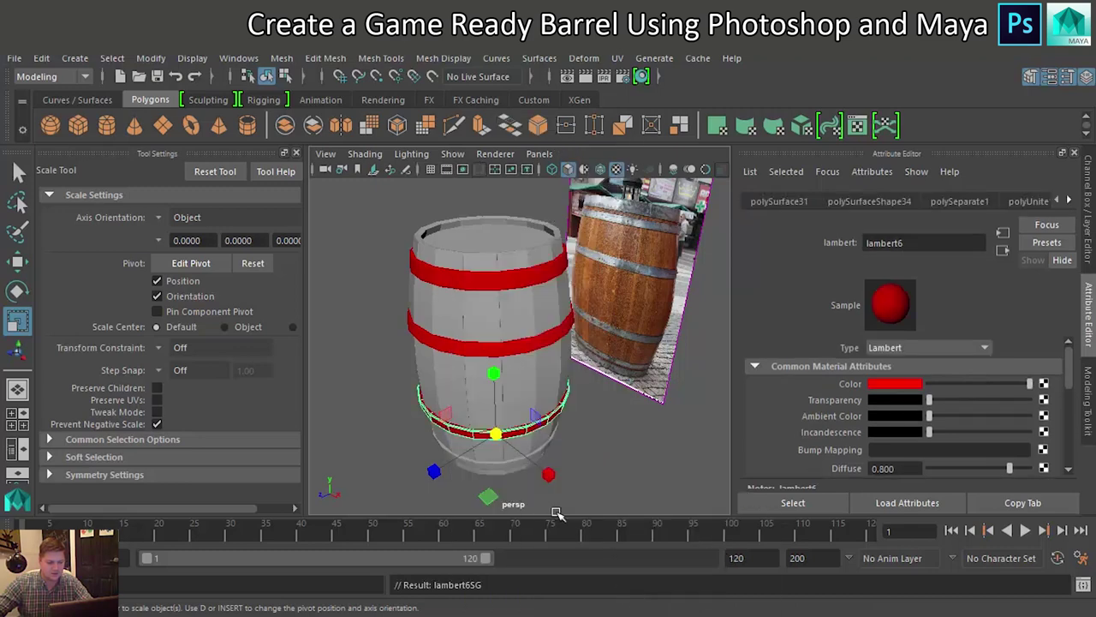
{"action": "left_click", "coordinate": [501, 469]}
{"action": "right_click", "coordinate": [501, 469]}
{"action": "mouse_move", "coordinate": [535, 597]}
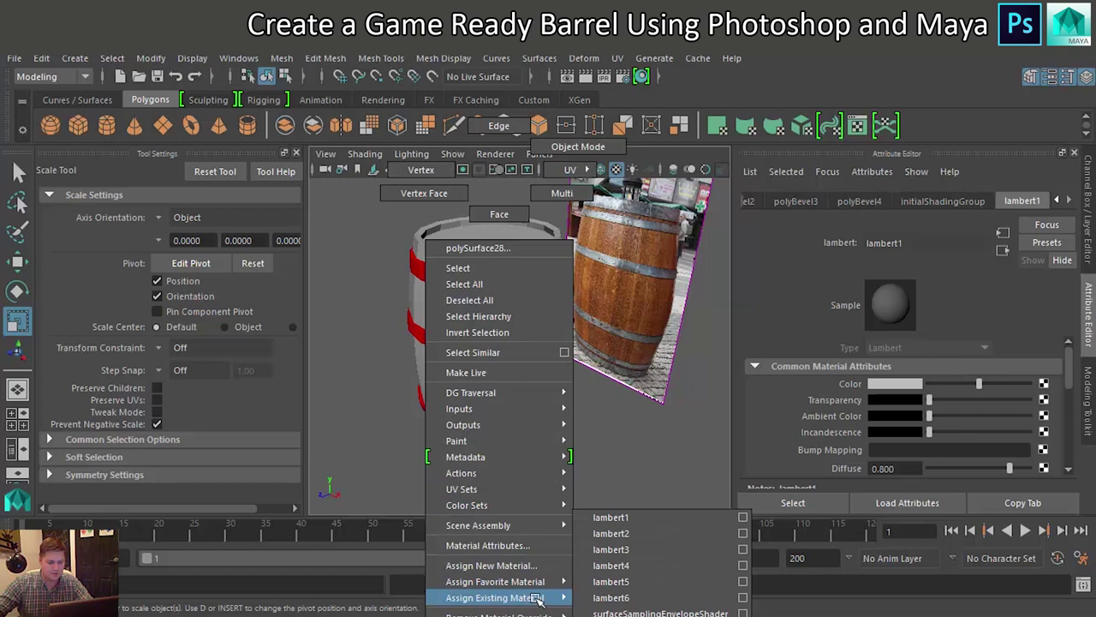
{"action": "left_click", "coordinate": [608, 598]}
{"action": "left_click", "coordinate": [608, 462]}
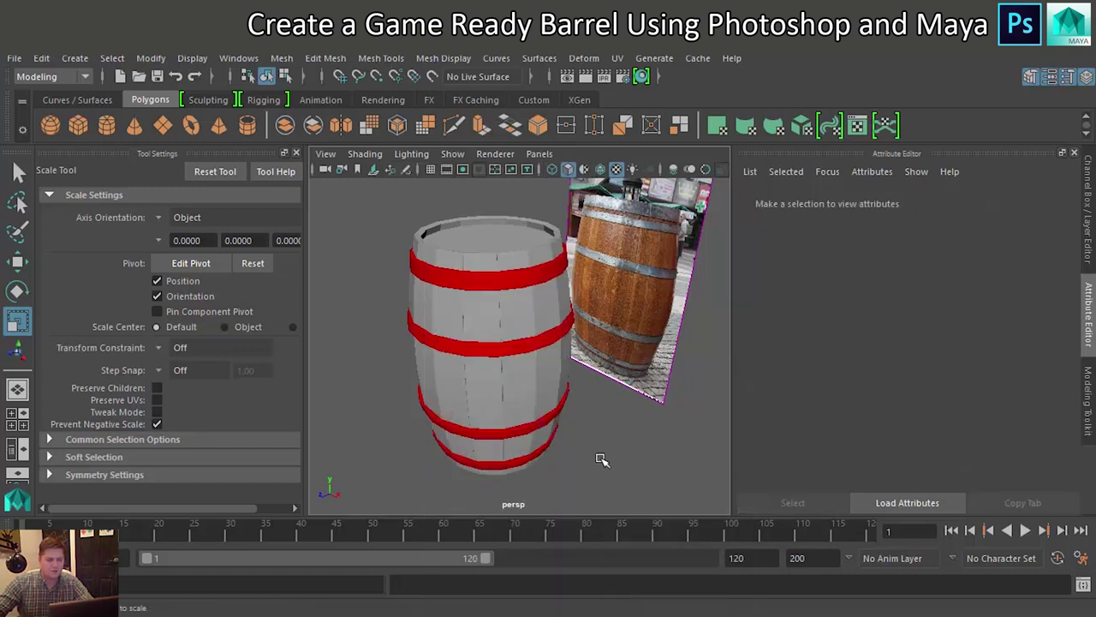
Give the selected stave faces a new yellow Lambert material, lambert7
{"action": "left_click_drag", "start_coordinate": [561, 405], "coordinate": [489, 299], "text": "alt"}
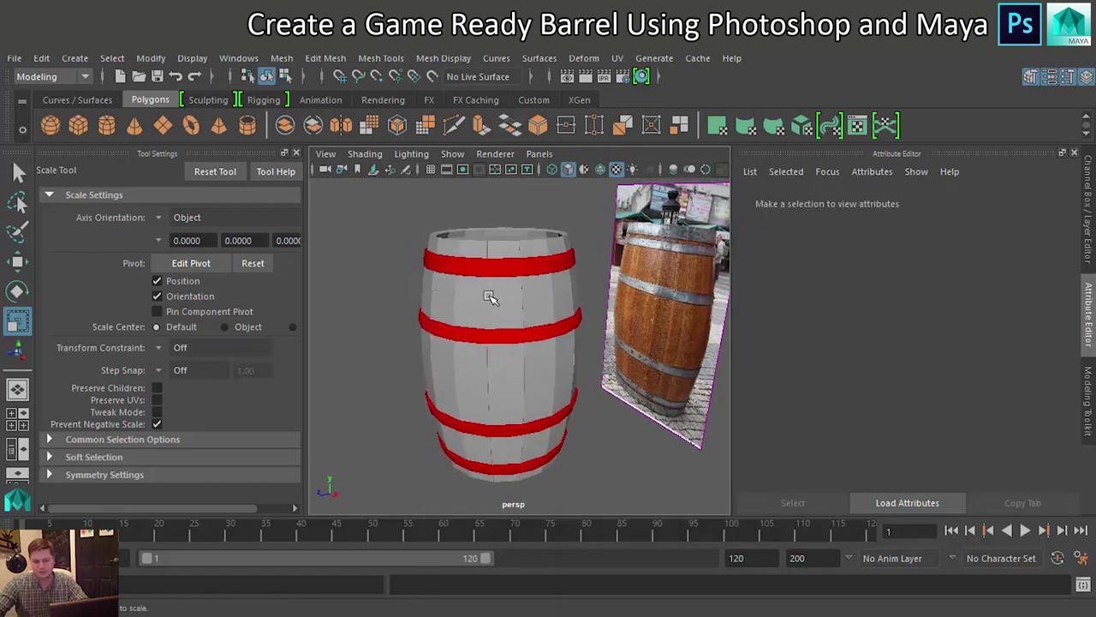
{"action": "left_click", "coordinate": [510, 299]}
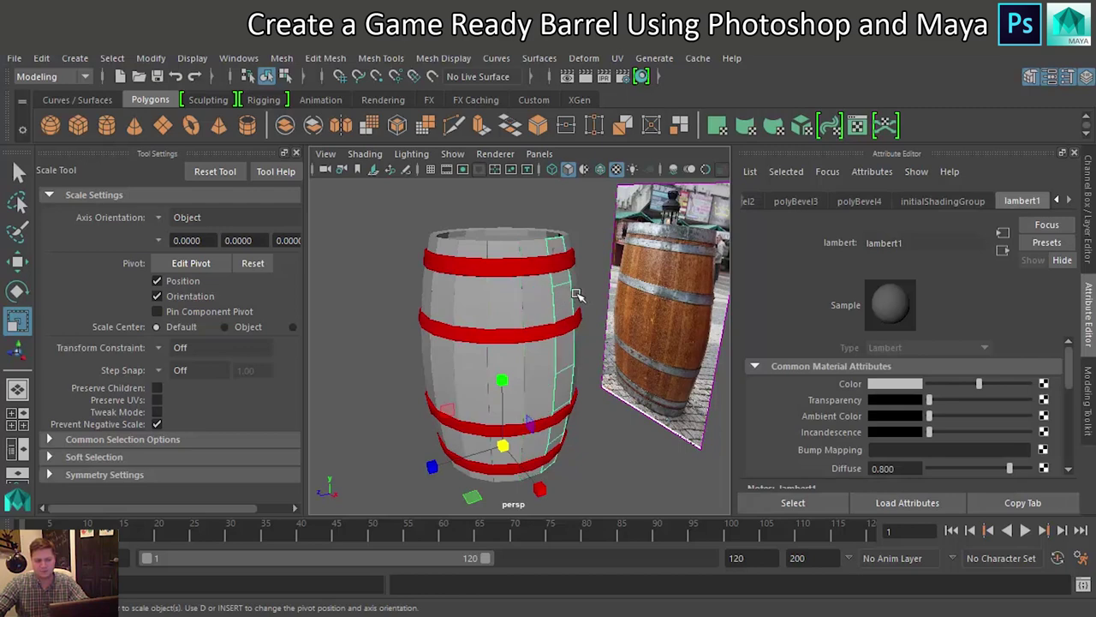
{"action": "left_click_drag", "start_coordinate": [577, 294], "coordinate": [517, 300], "text": "alt"}
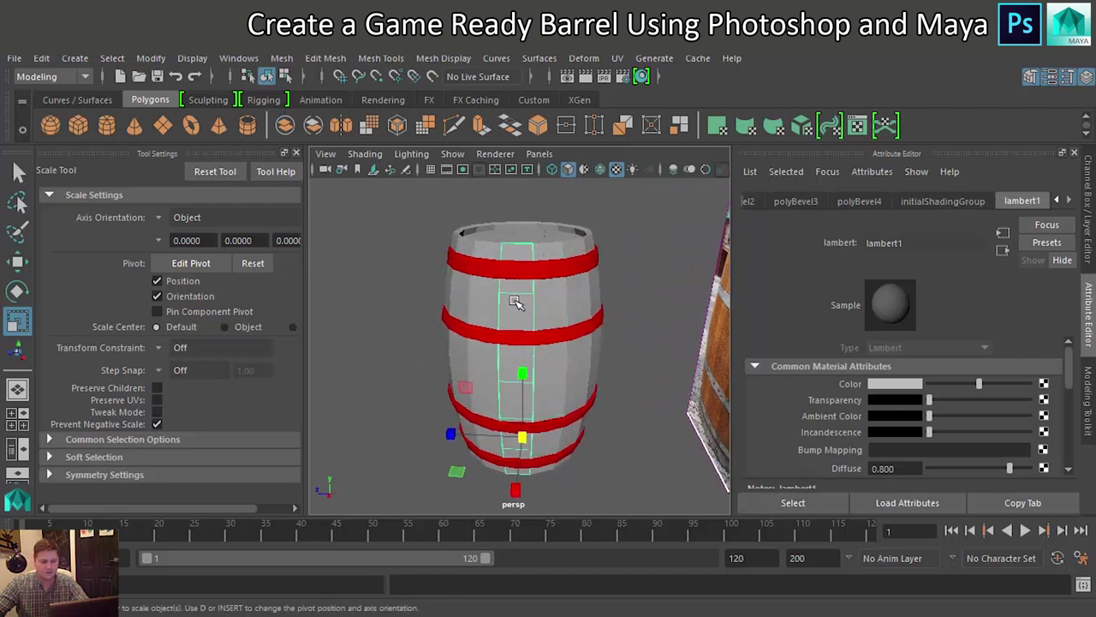
{"action": "right_click", "coordinate": [515, 301]}
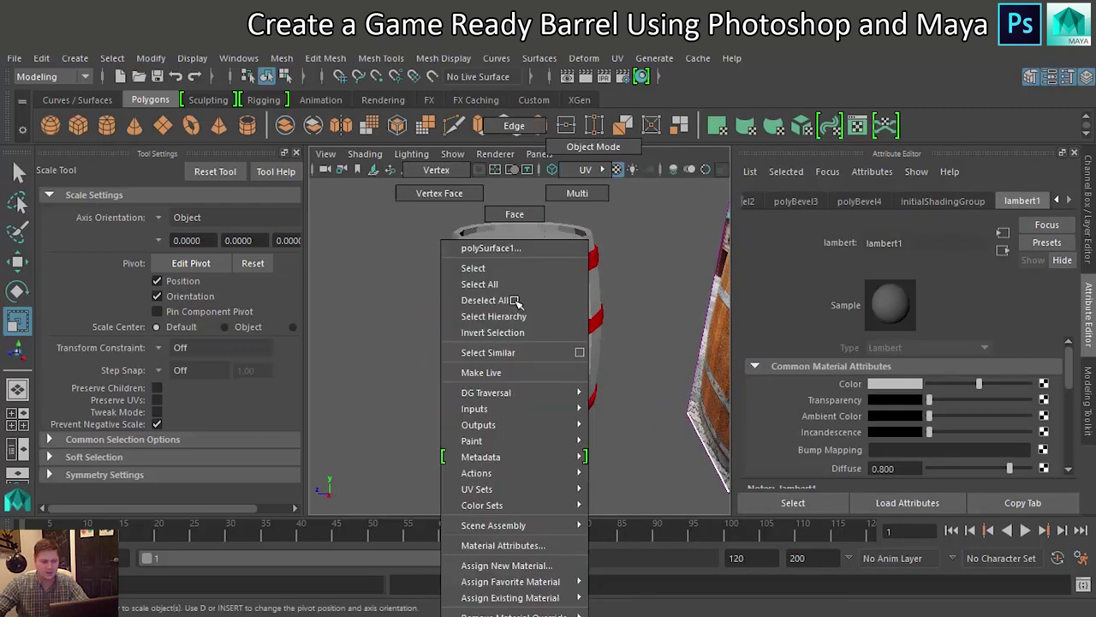
{"action": "left_click", "coordinate": [532, 564]}
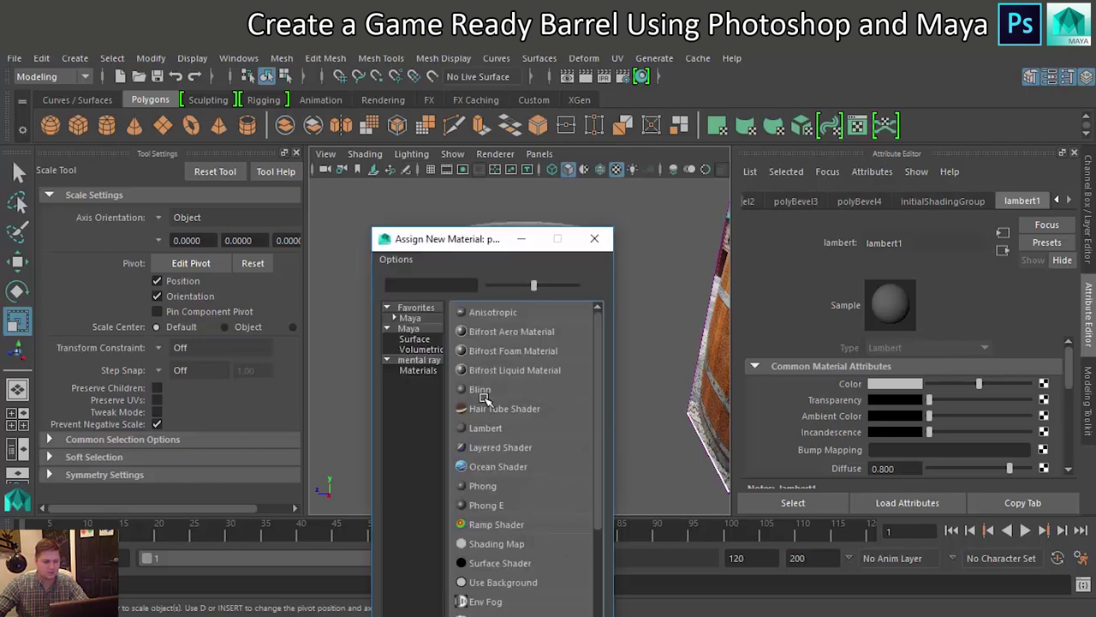
{"action": "left_click", "coordinate": [498, 429]}
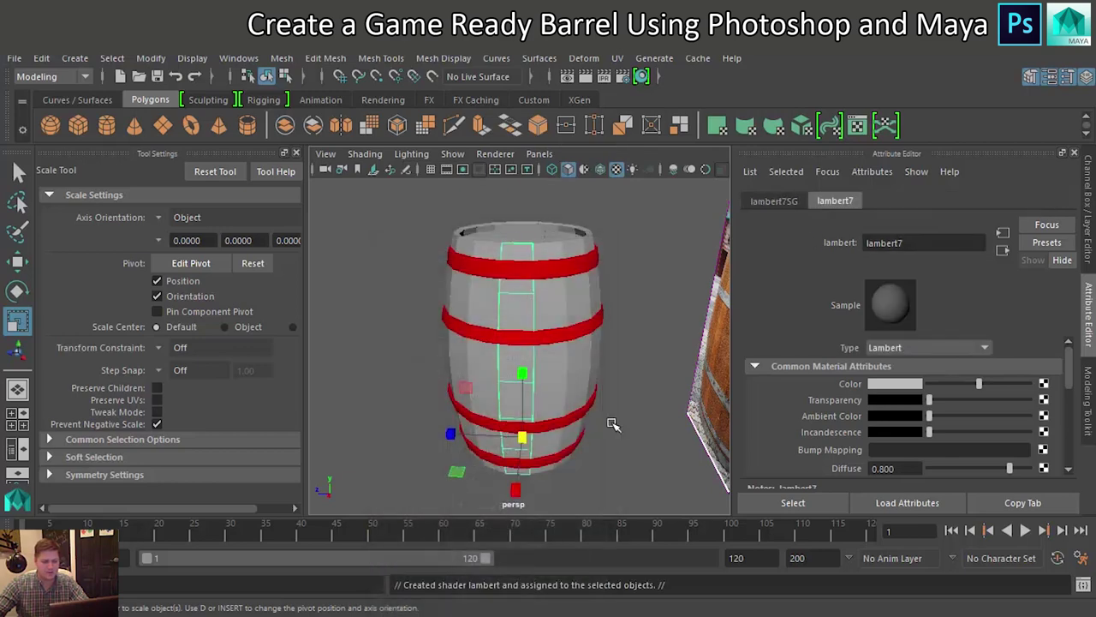
{"action": "left_click", "coordinate": [889, 384]}
{"action": "left_click", "coordinate": [845, 339]}
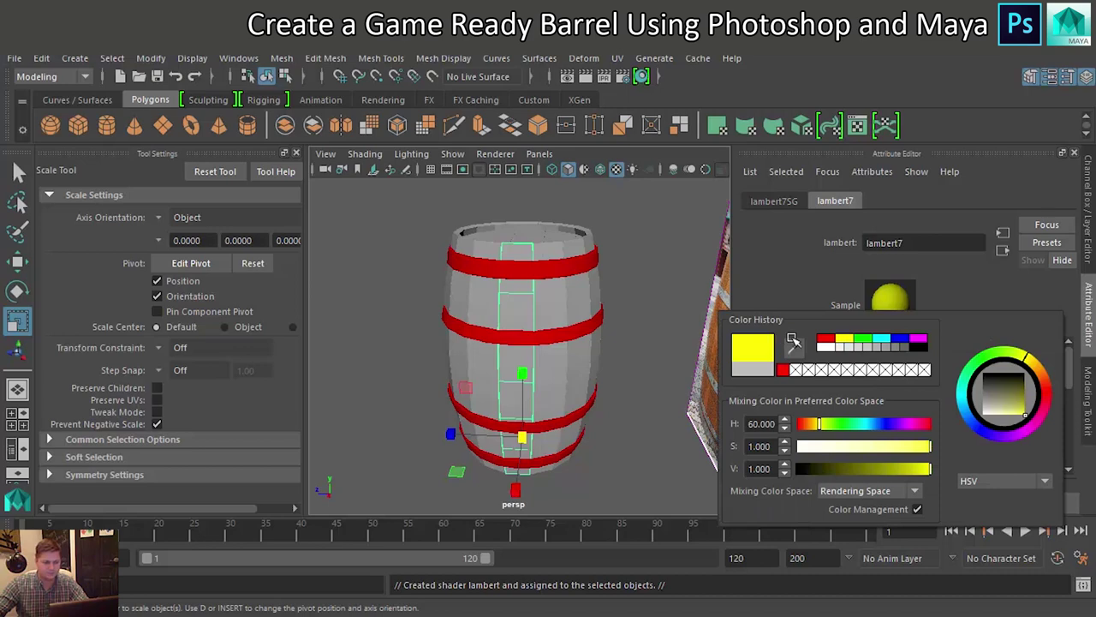
{"action": "left_click", "coordinate": [802, 285]}
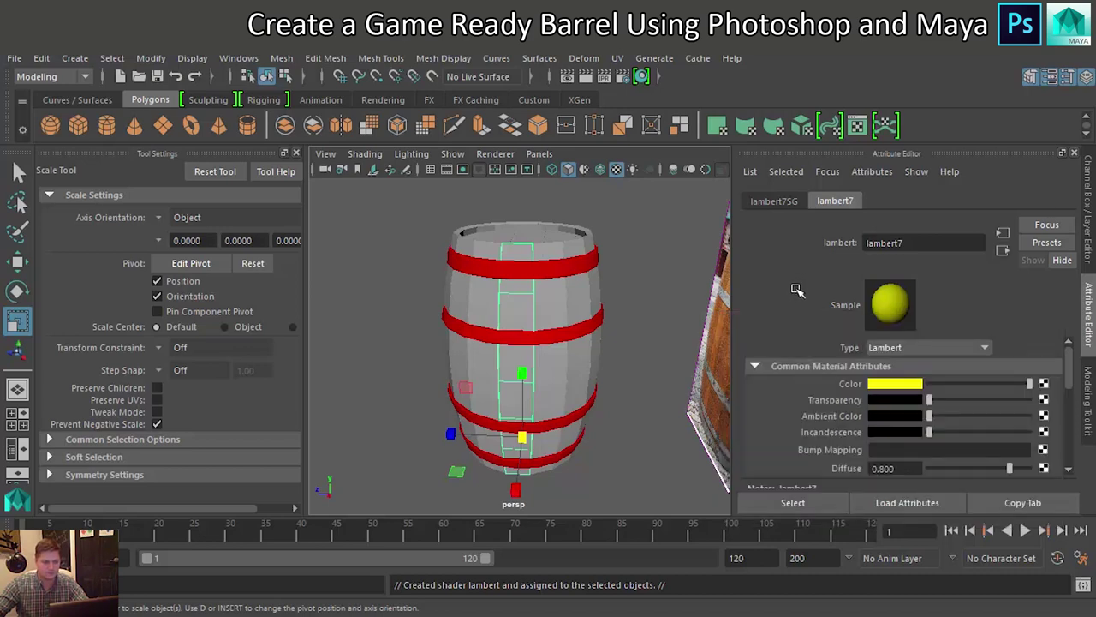
Create a second yellow Lambert material, lambert8, on the stave faces
{"action": "left_click", "coordinate": [529, 313]}
{"action": "right_click_drag", "start_coordinate": [524, 312], "coordinate": [533, 567]}
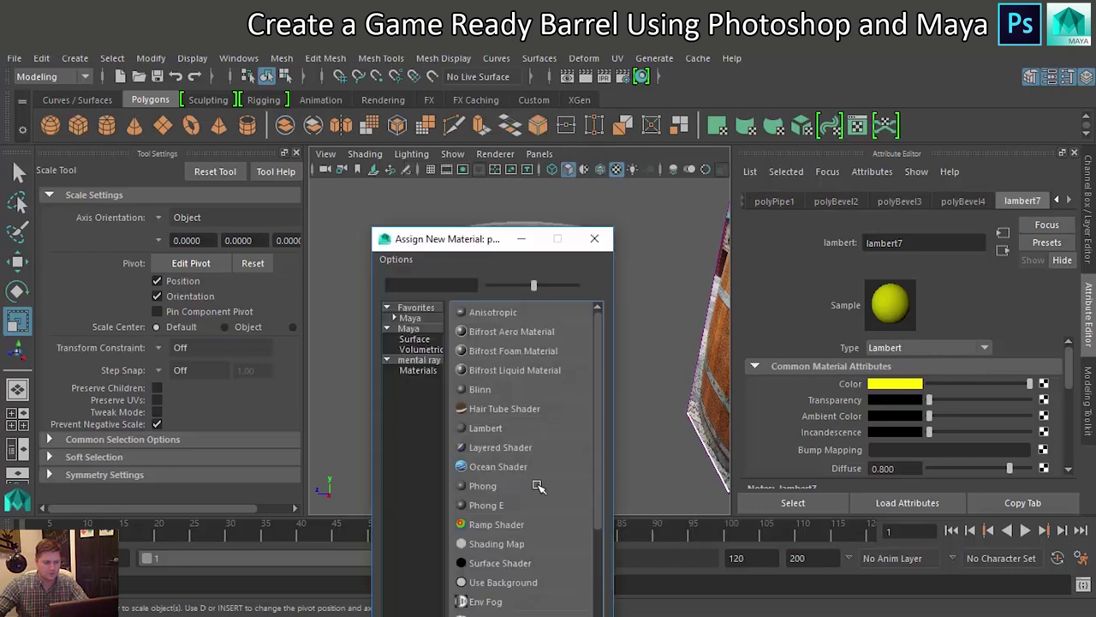
{"action": "left_click", "coordinate": [482, 427]}
{"action": "left_click", "coordinate": [908, 385]}
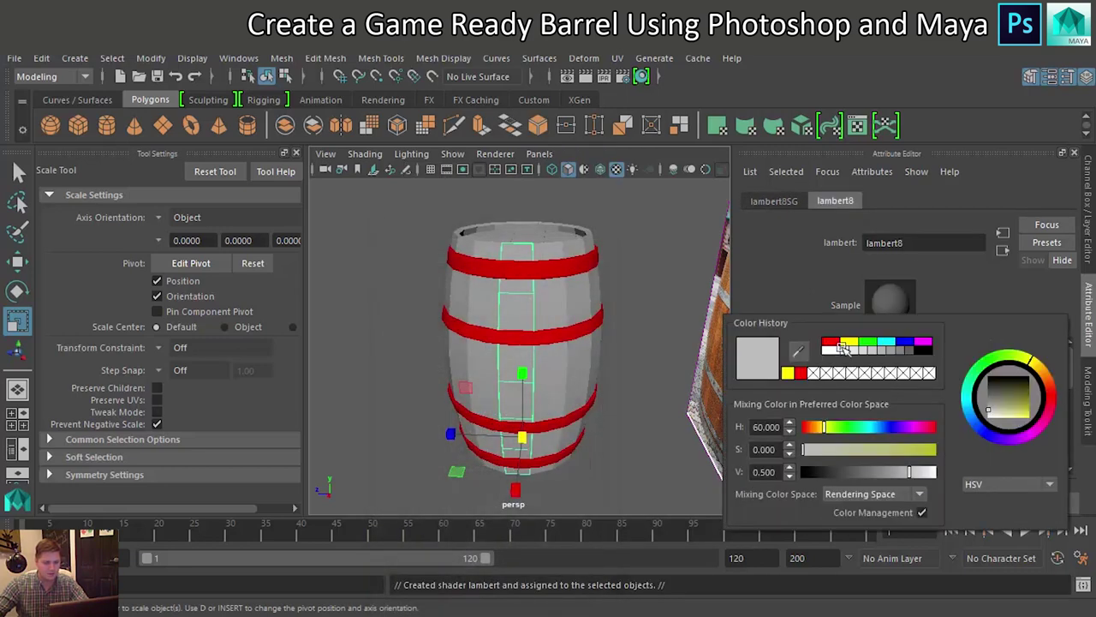
{"action": "left_click", "coordinate": [846, 342]}
{"action": "left_click", "coordinate": [676, 285]}
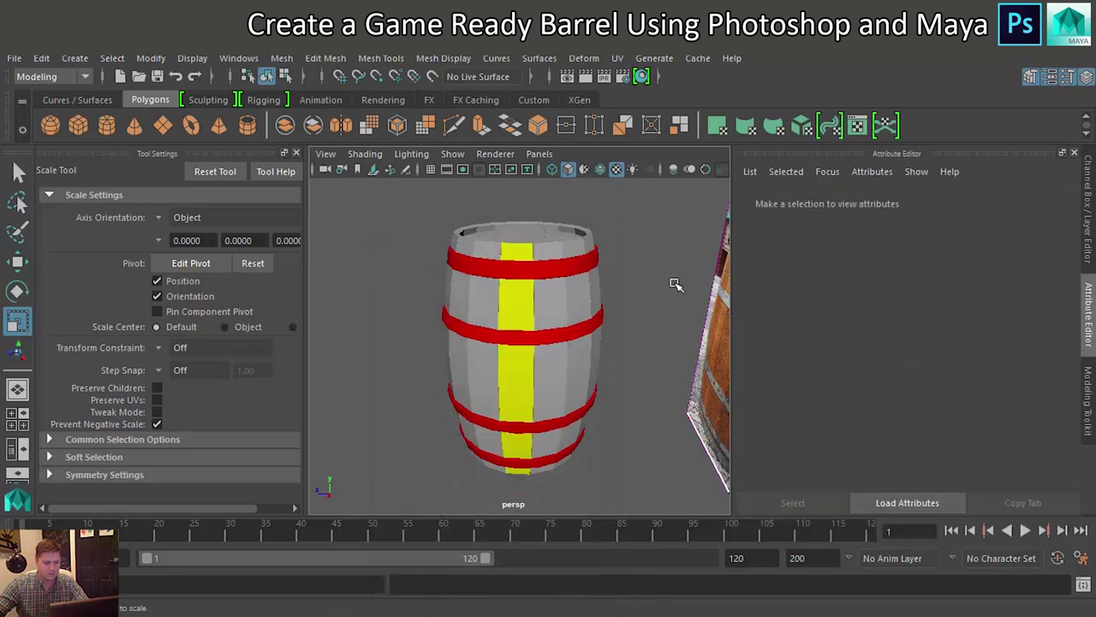
Assign the yellow lambert7 material to several more grey stave faces
{"action": "left_click_drag", "start_coordinate": [646, 313], "coordinate": [506, 317], "text": "alt"}
{"action": "scroll", "coordinate": [506, 317], "scroll_direction": "up", "scroll_amount": 5}
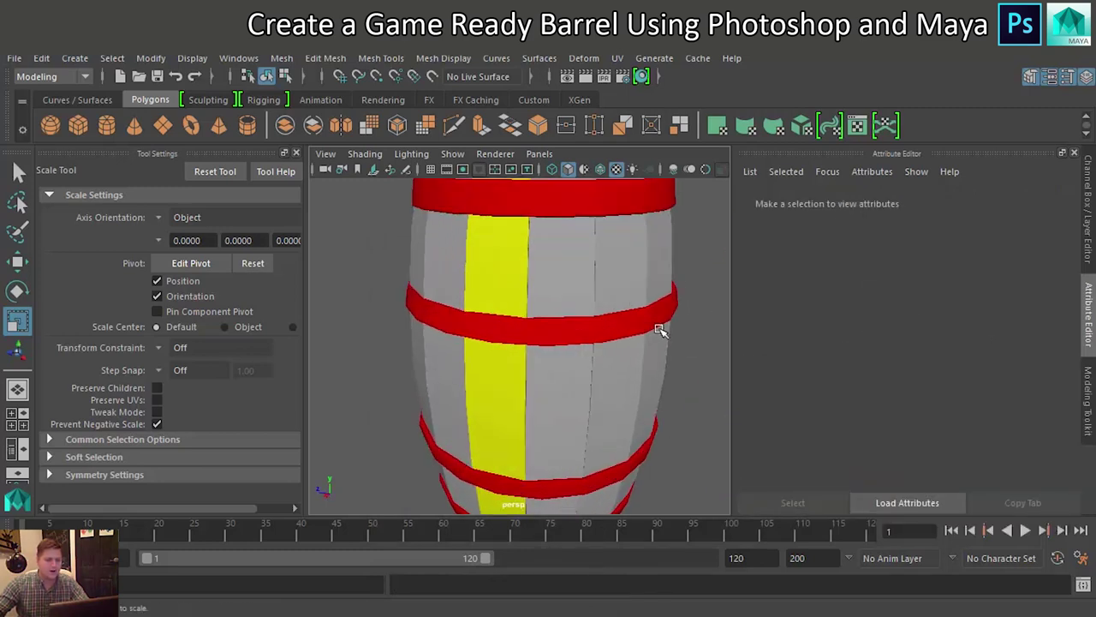
{"action": "left_click", "coordinate": [518, 300]}
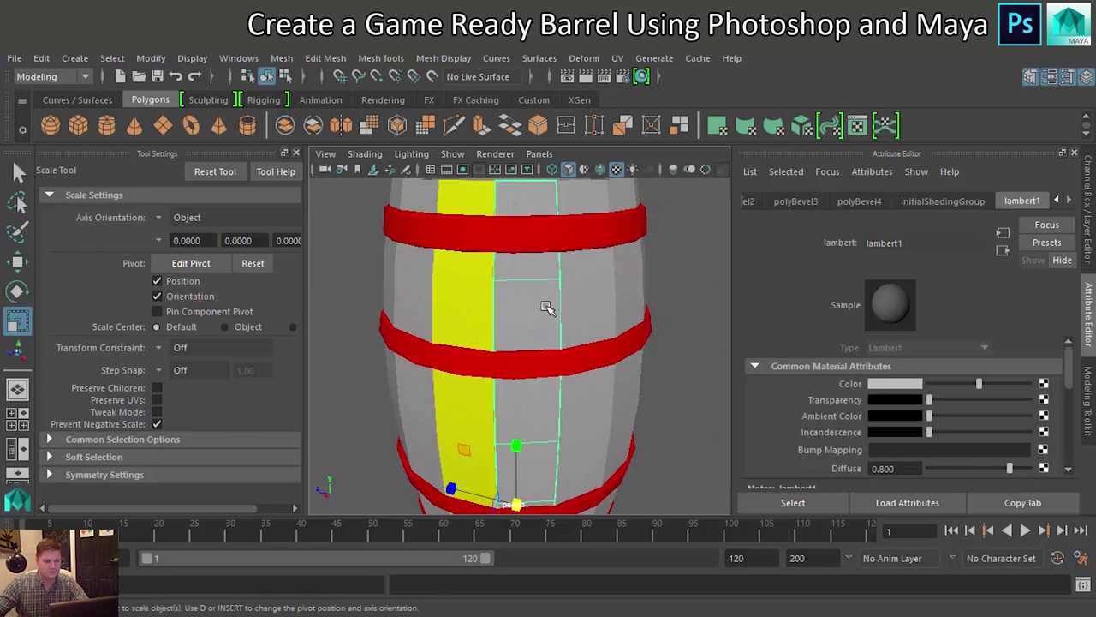
{"action": "mouse_move", "coordinate": [547, 308]}
{"action": "left_mouse_down", "text": "alt"}
{"action": "mouse_move", "coordinate": [513, 303]}
{"action": "mouse_move", "coordinate": [543, 301]}
{"action": "left_mouse_up", "text": "alt"}
{"action": "right_click_drag", "start_coordinate": [545, 301], "coordinate": [655, 585]}
{"action": "left_click_drag", "start_coordinate": [636, 514], "coordinate": [557, 411], "text": "alt"}
{"action": "scroll", "coordinate": [558, 411], "scroll_direction": "up", "scroll_amount": 3}
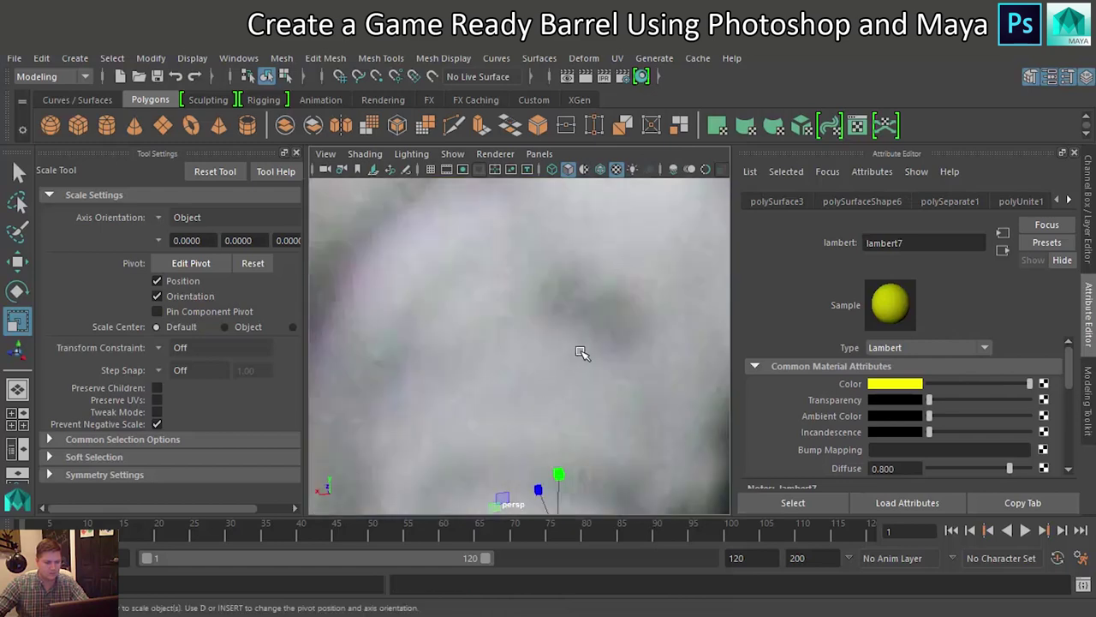
{"action": "scroll", "coordinate": [565, 358], "scroll_direction": "up", "scroll_amount": 2}
{"action": "right_click_drag", "start_coordinate": [634, 325], "coordinate": [754, 594]}
{"action": "right_click_drag", "start_coordinate": [633, 345], "coordinate": [753, 595]}
Turn the centre face and the next staves yellow with lambert7
{"action": "left_click_drag", "start_coordinate": [548, 359], "coordinate": [485, 325], "text": "alt"}
{"action": "right_click_drag", "start_coordinate": [485, 325], "coordinate": [676, 594]}
{"action": "right_click_drag", "start_coordinate": [633, 353], "coordinate": [625, 597]}
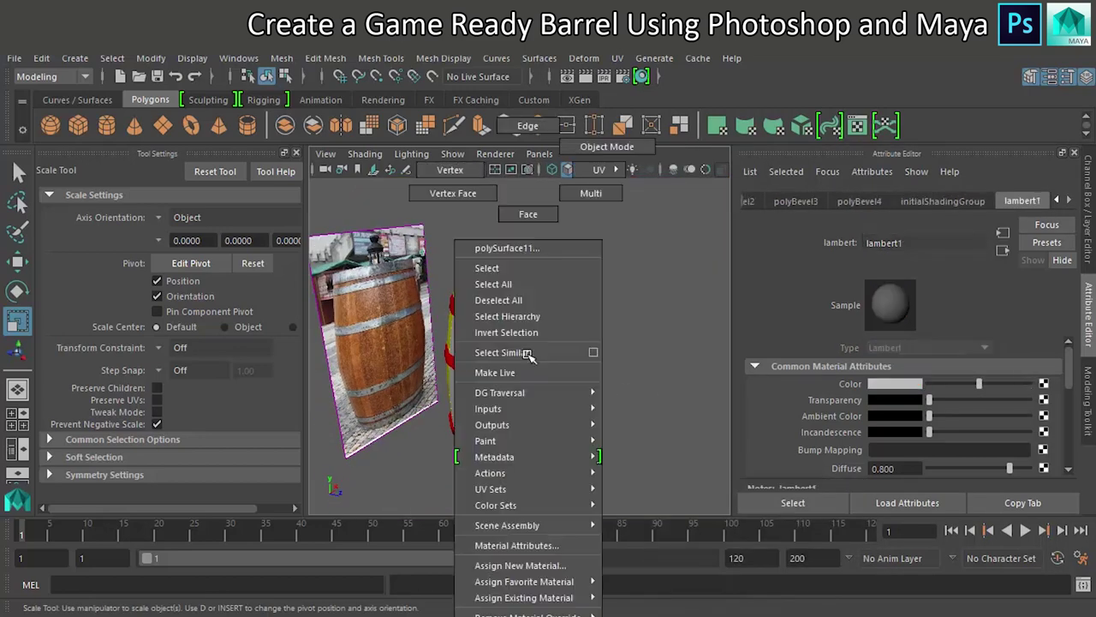
{"action": "right_click_drag", "start_coordinate": [529, 354], "coordinate": [565, 597]}
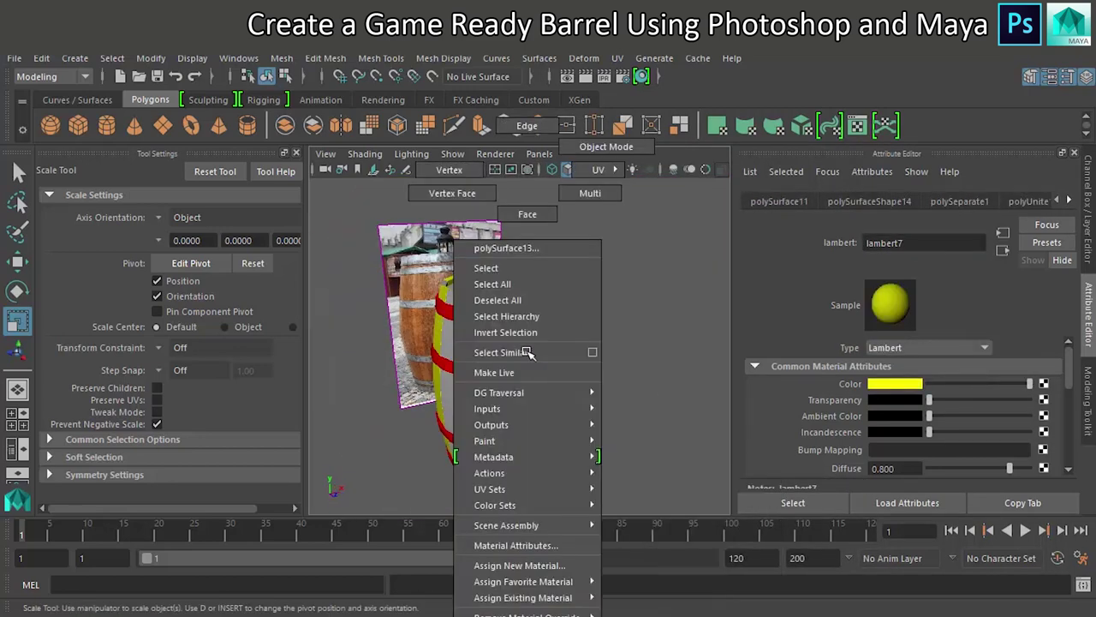
{"action": "right_click_drag", "start_coordinate": [529, 354], "coordinate": [638, 590]}
{"action": "right_click_drag", "start_coordinate": [492, 248], "coordinate": [570, 472]}
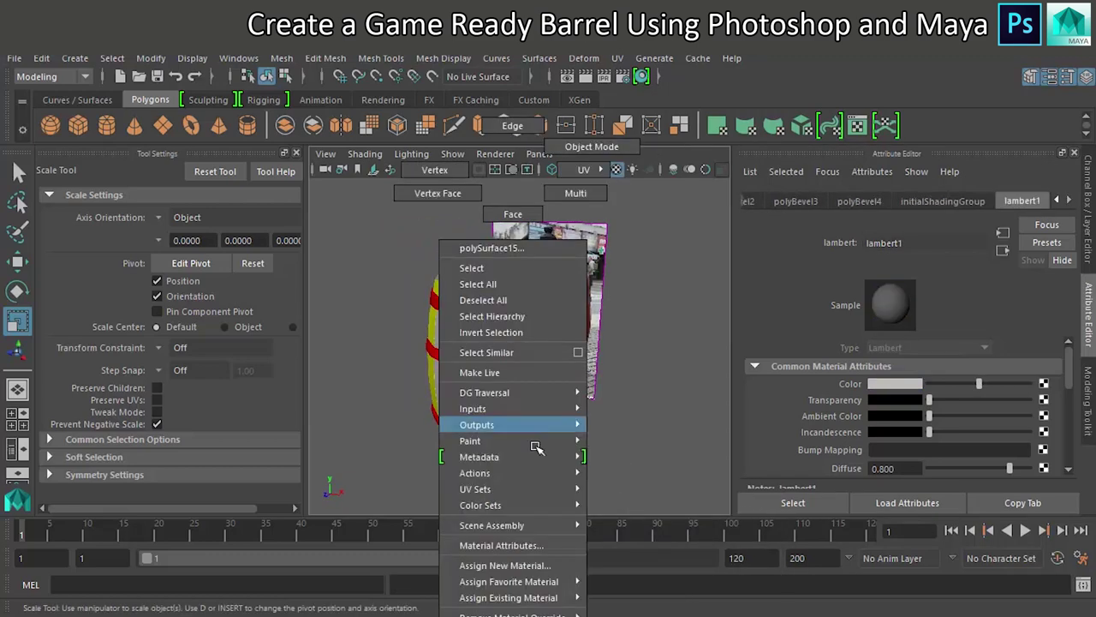
{"action": "right_click_drag", "start_coordinate": [536, 447], "coordinate": [643, 579]}
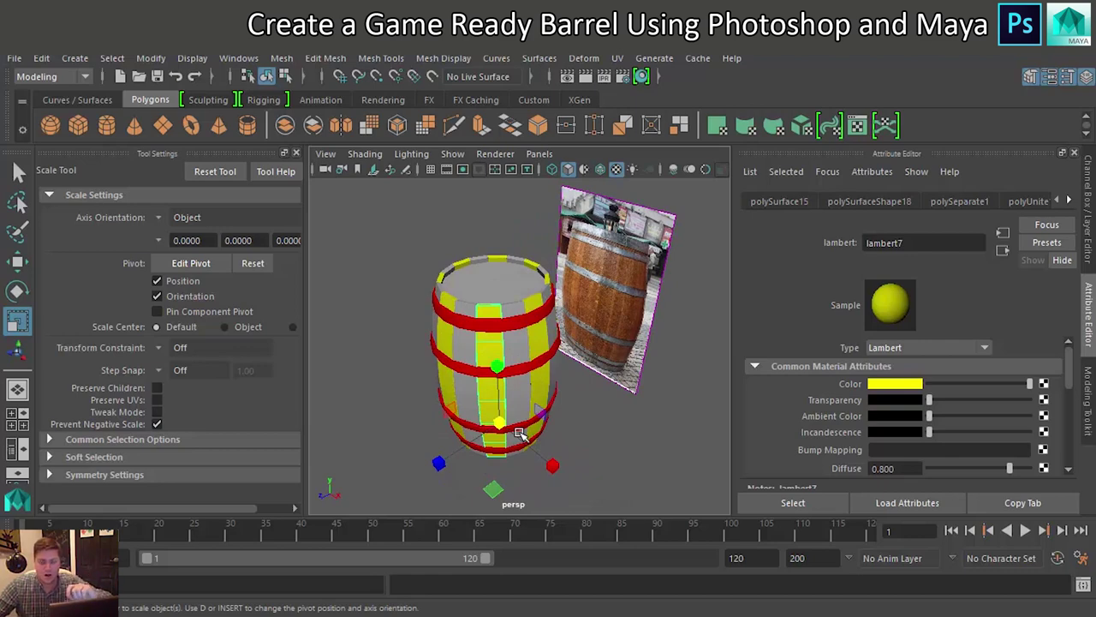
Give a grey stave column a new green Lambert material, lambert9
{"action": "scroll", "coordinate": [496, 342], "scroll_direction": "up", "scroll_amount": 2}
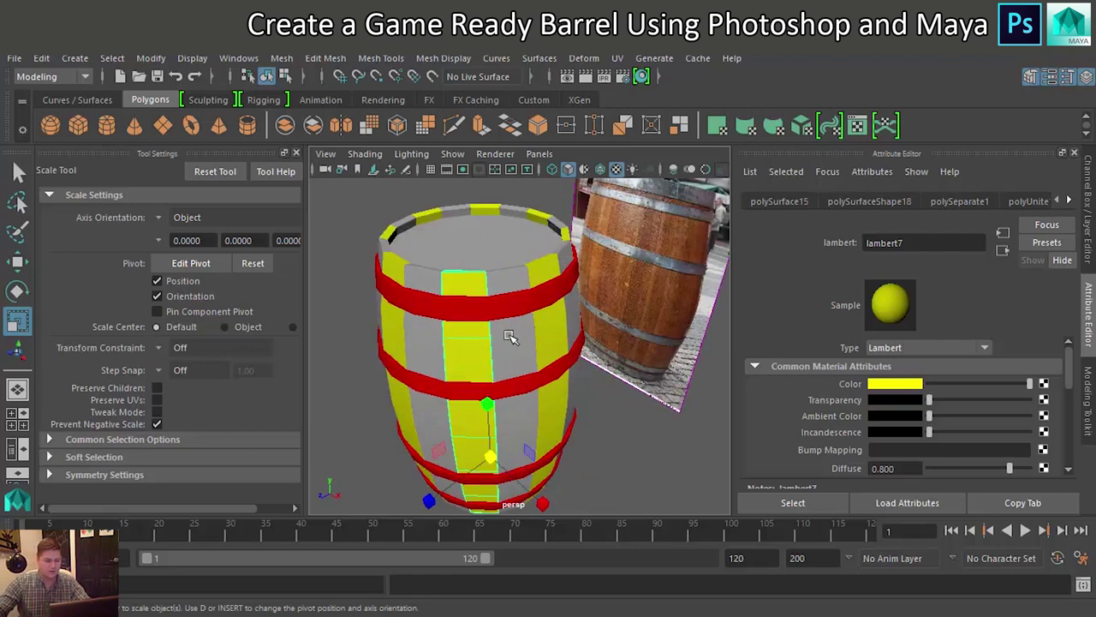
{"action": "left_click", "coordinate": [512, 336]}
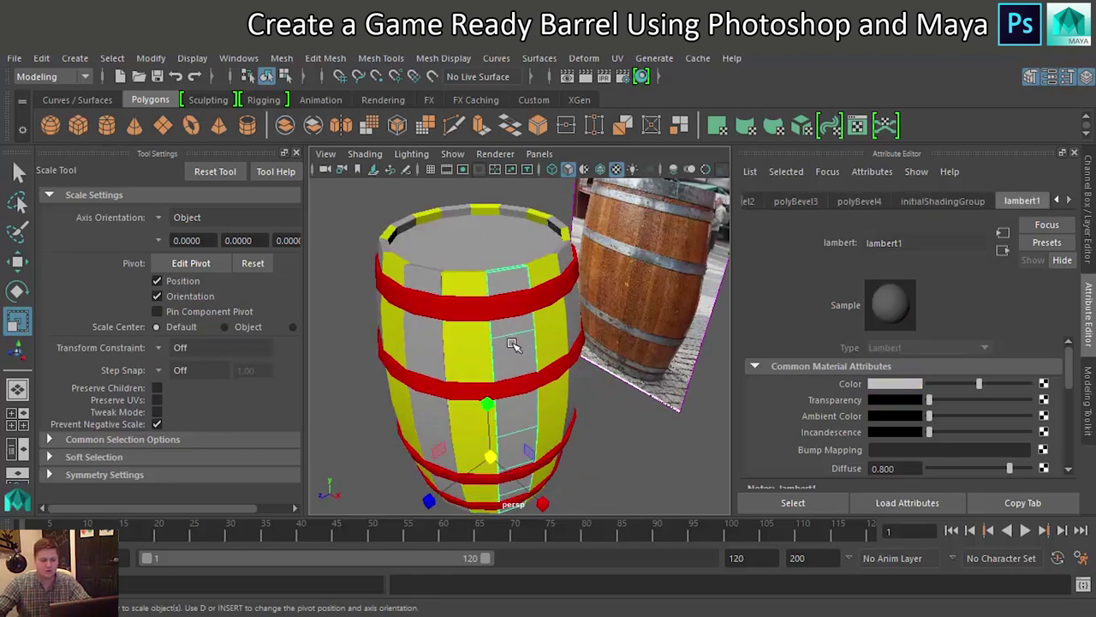
{"action": "right_click_drag", "start_coordinate": [512, 344], "coordinate": [528, 566]}
{"action": "left_click", "coordinate": [501, 430]}
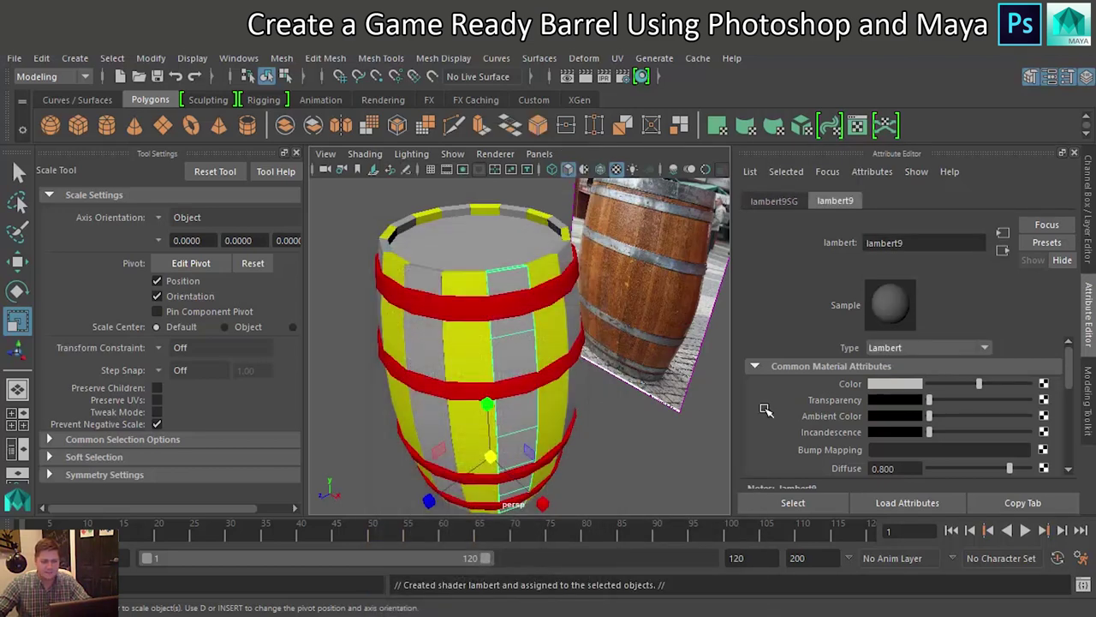
{"action": "left_click", "coordinate": [882, 384]}
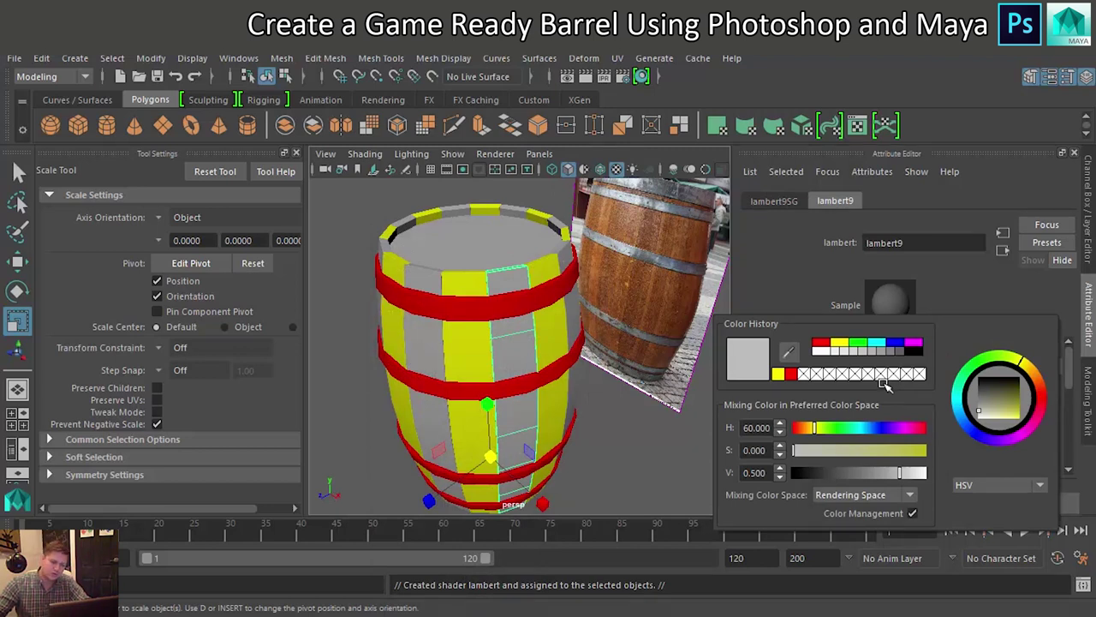
{"action": "left_click", "coordinate": [855, 341]}
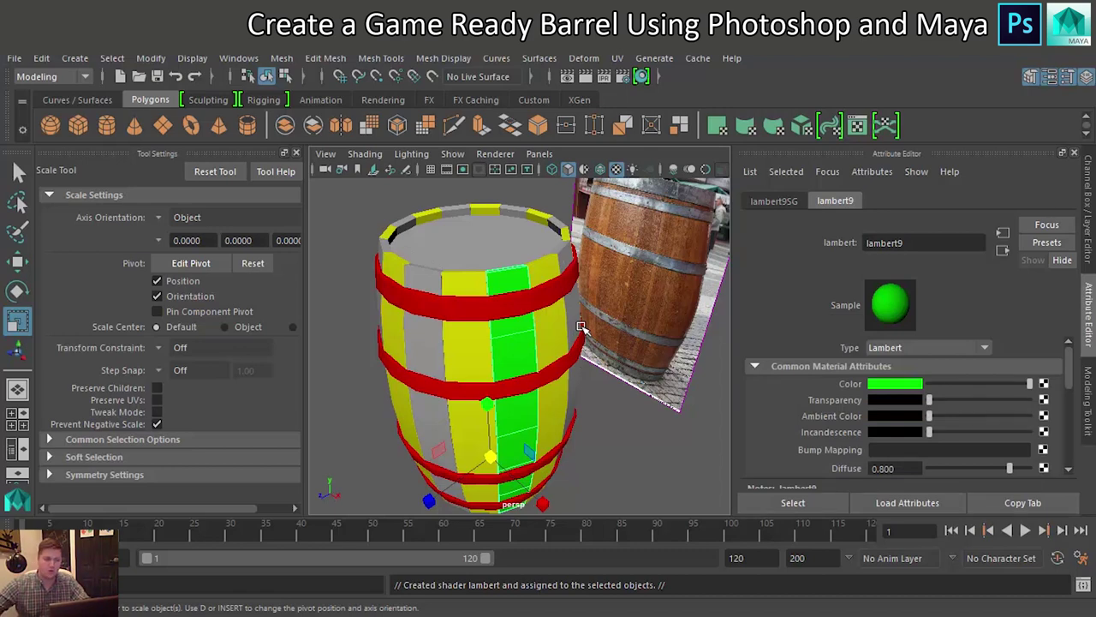
Apply the green lambert9 material to other grey face columns
{"action": "left_click_drag", "start_coordinate": [610, 291], "coordinate": [561, 300], "text": "alt"}
{"action": "left_click", "coordinate": [557, 320]}
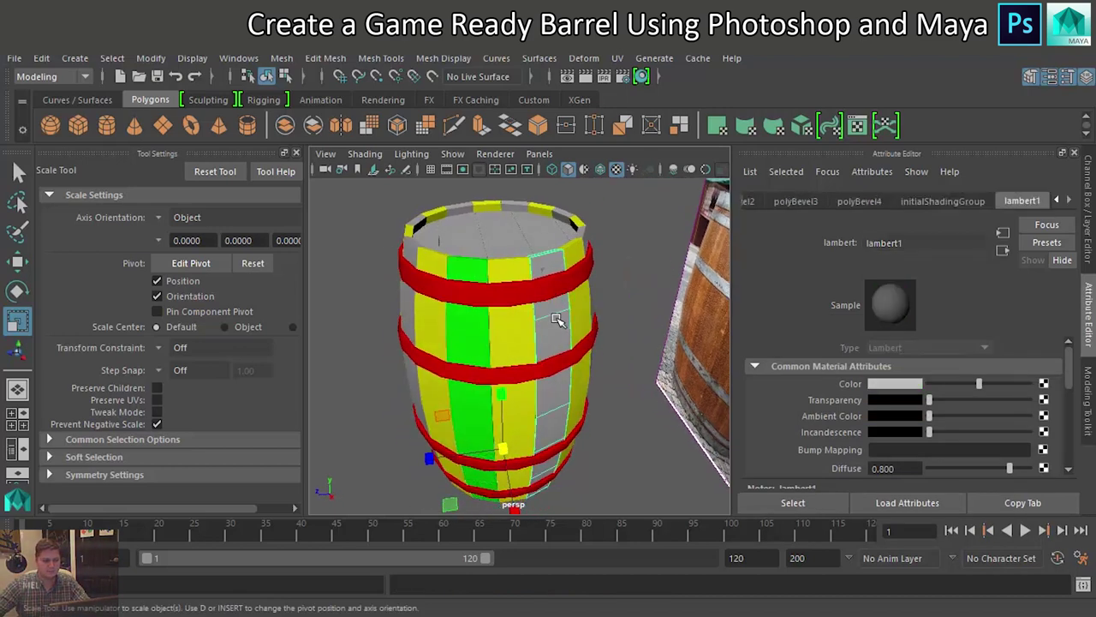
{"action": "right_click_drag", "start_coordinate": [556, 320], "coordinate": [612, 595]}
{"action": "right_click_drag", "start_coordinate": [612, 595], "coordinate": [661, 594]}
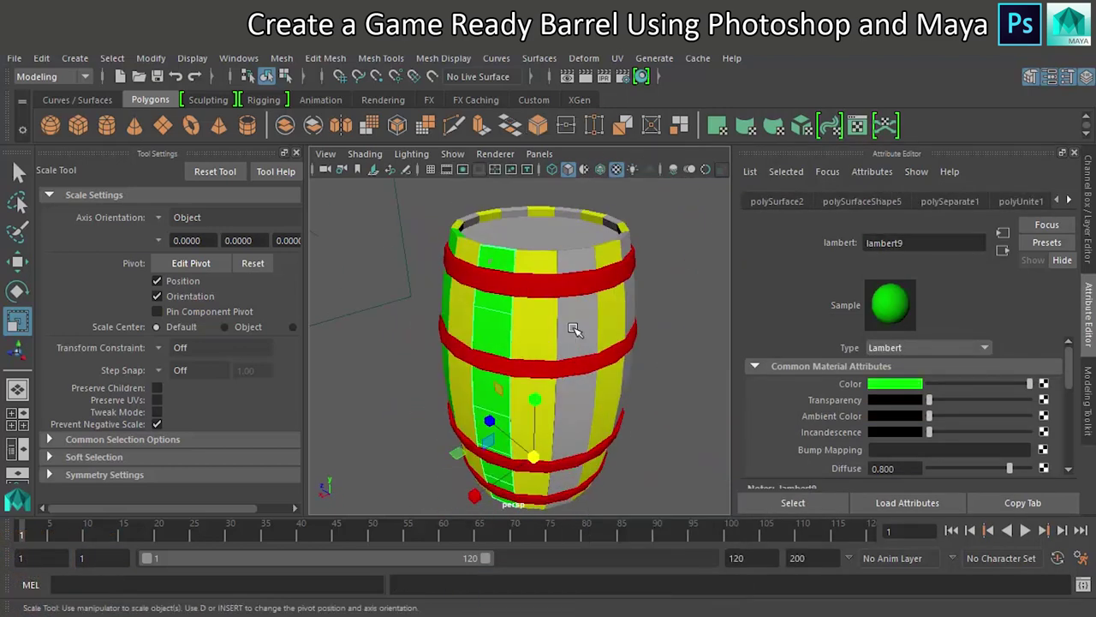
{"action": "right_click_drag", "start_coordinate": [578, 171], "coordinate": [669, 599]}
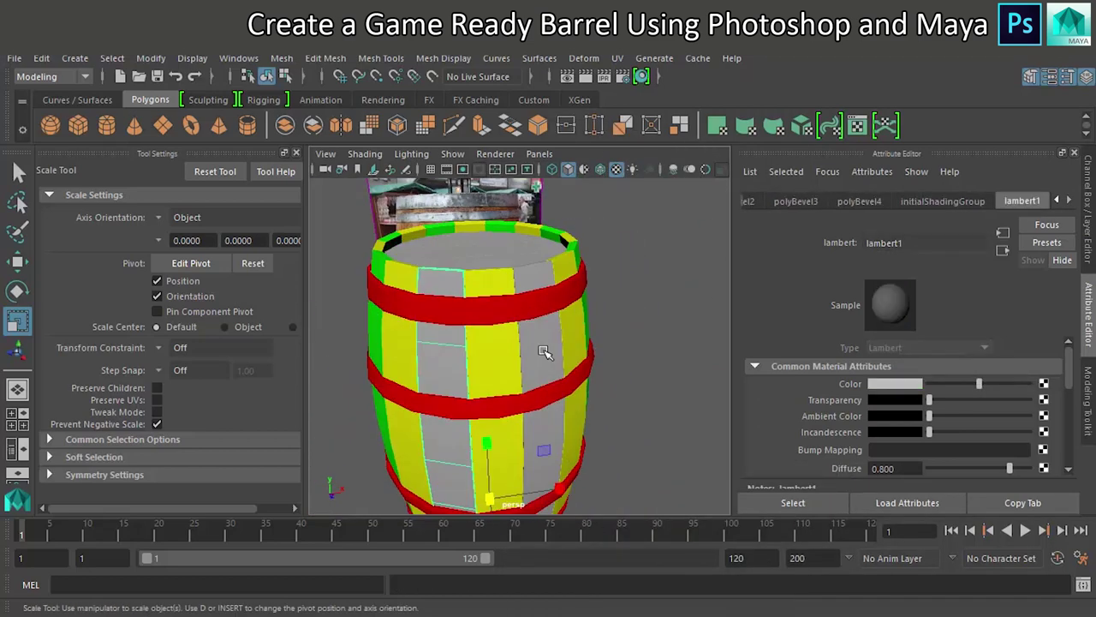
{"action": "right_click_drag", "start_coordinate": [547, 170], "coordinate": [575, 436]}
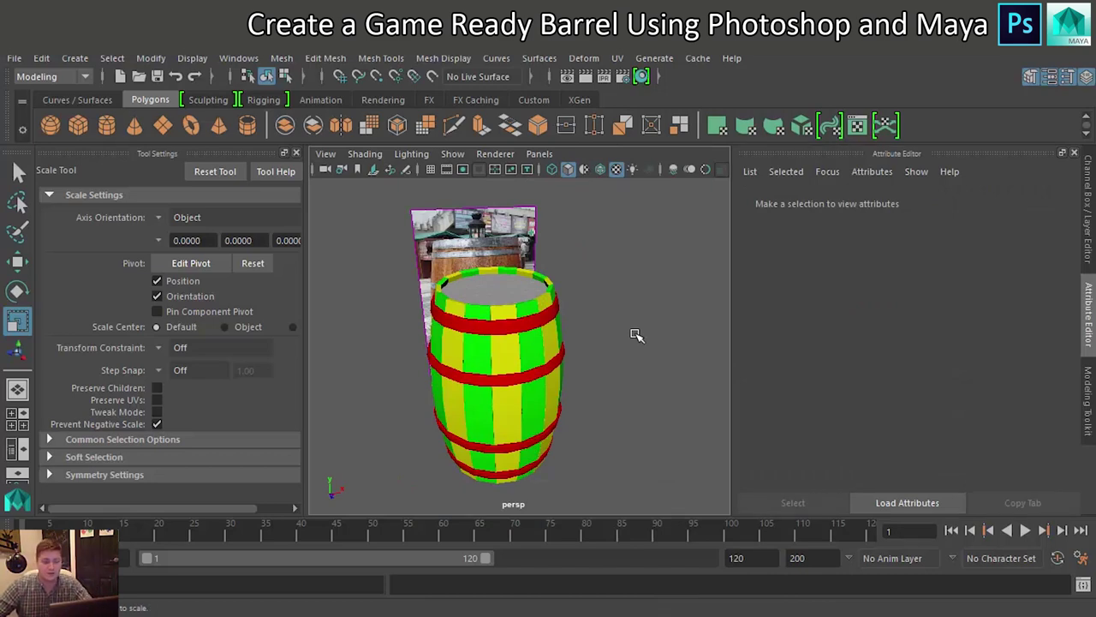
Colour the top rim and leftover grey faces with yellow lambert8 and green lambert9, then select the barrel
{"action": "left_click_drag", "start_coordinate": [534, 312], "coordinate": [650, 374], "text": "alt"}
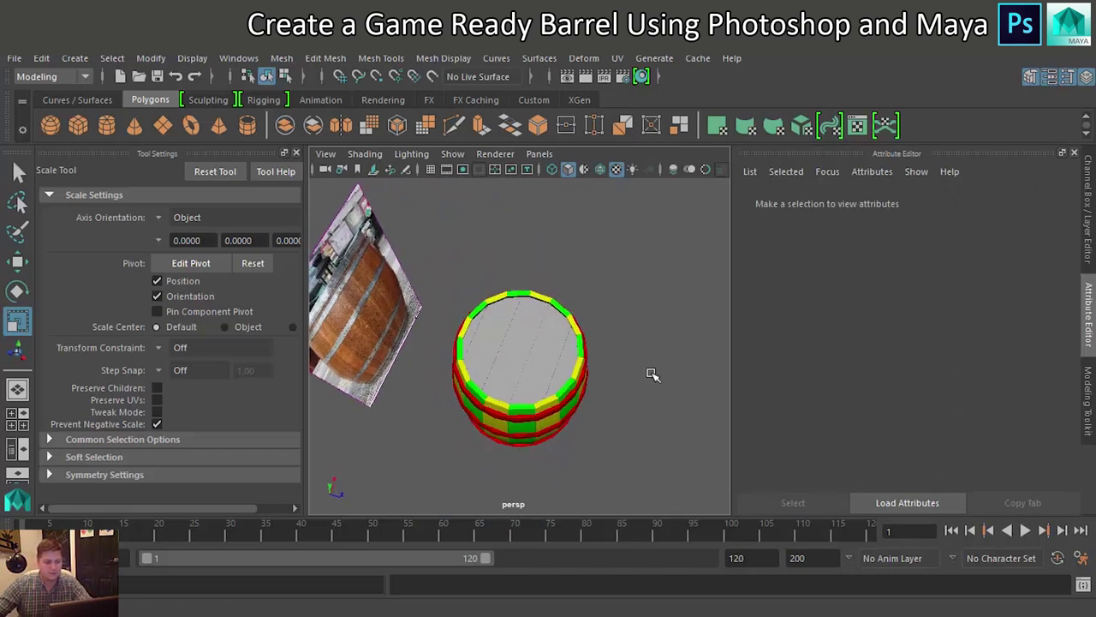
{"action": "scroll", "coordinate": [553, 360], "scroll_direction": "up", "scroll_amount": 6}
{"action": "left_click", "coordinate": [403, 305]}
{"action": "right_click_drag", "start_coordinate": [390, 170], "coordinate": [516, 590]}
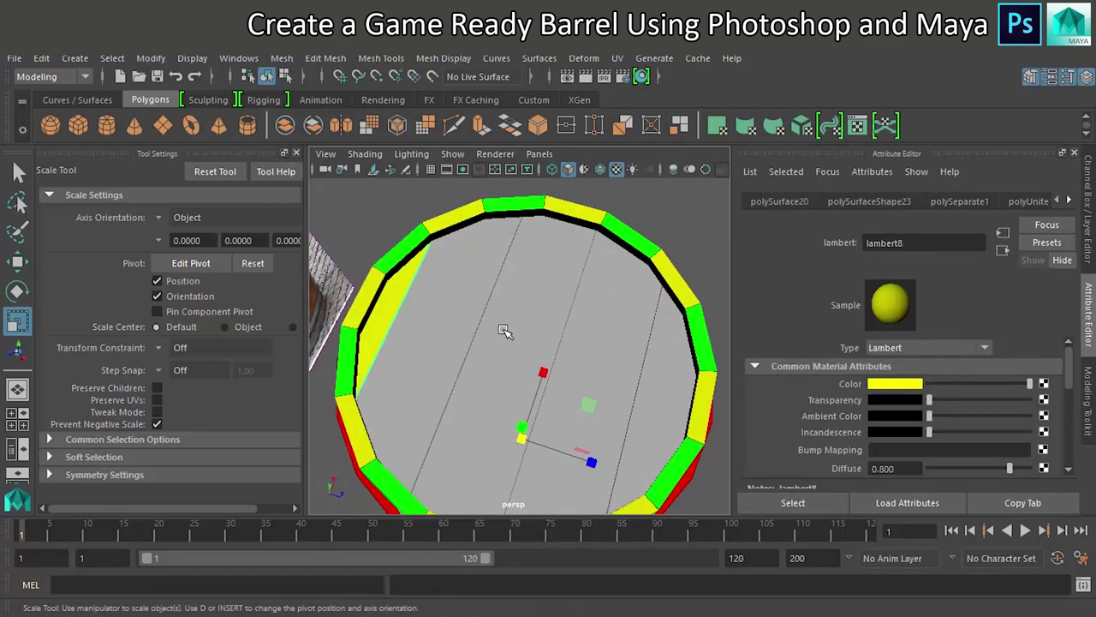
{"action": "right_click_drag", "start_coordinate": [663, 338], "coordinate": [663, 256]}
{"action": "right_click_drag", "start_coordinate": [604, 343], "coordinate": [720, 591]}
{"action": "left_click_drag", "start_coordinate": [514, 326], "coordinate": [431, 368], "text": "alt"}
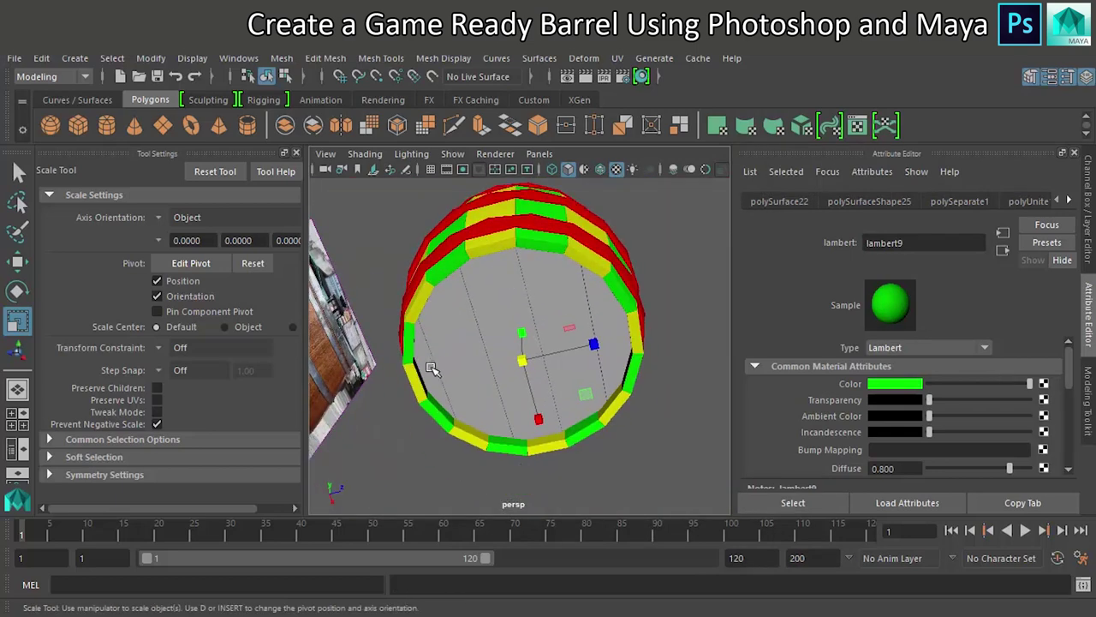
{"action": "right_click_drag", "start_coordinate": [607, 318], "coordinate": [718, 597]}
{"action": "left_click", "coordinate": [597, 338]}
{"action": "left_click_drag", "start_coordinate": [651, 371], "coordinate": [610, 364], "text": "alt"}
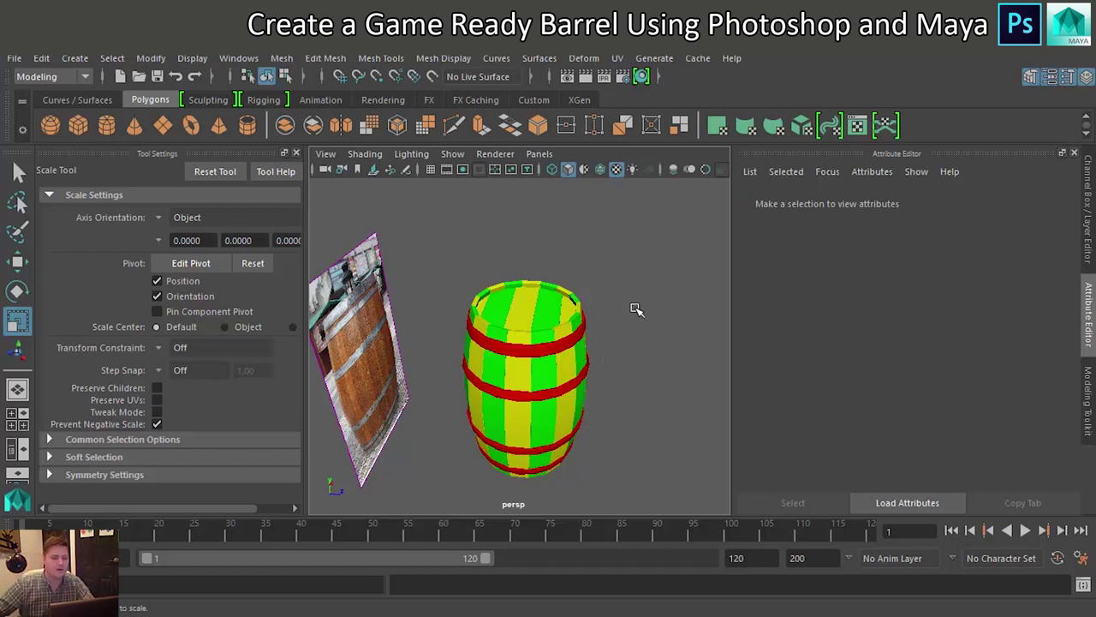
{"action": "left_click_drag", "start_coordinate": [429, 245], "coordinate": [631, 489]}
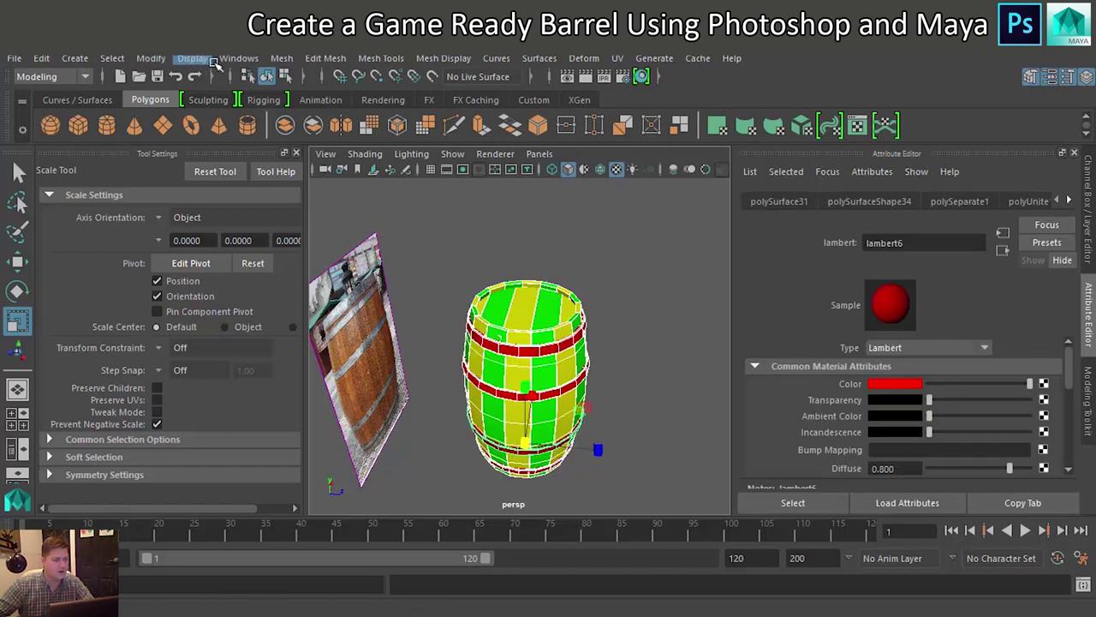
Combine the barrel pieces into one mesh named High_Poly_Barrel
{"action": "left_click", "coordinate": [281, 57]}
{"action": "left_click", "coordinate": [319, 113]}
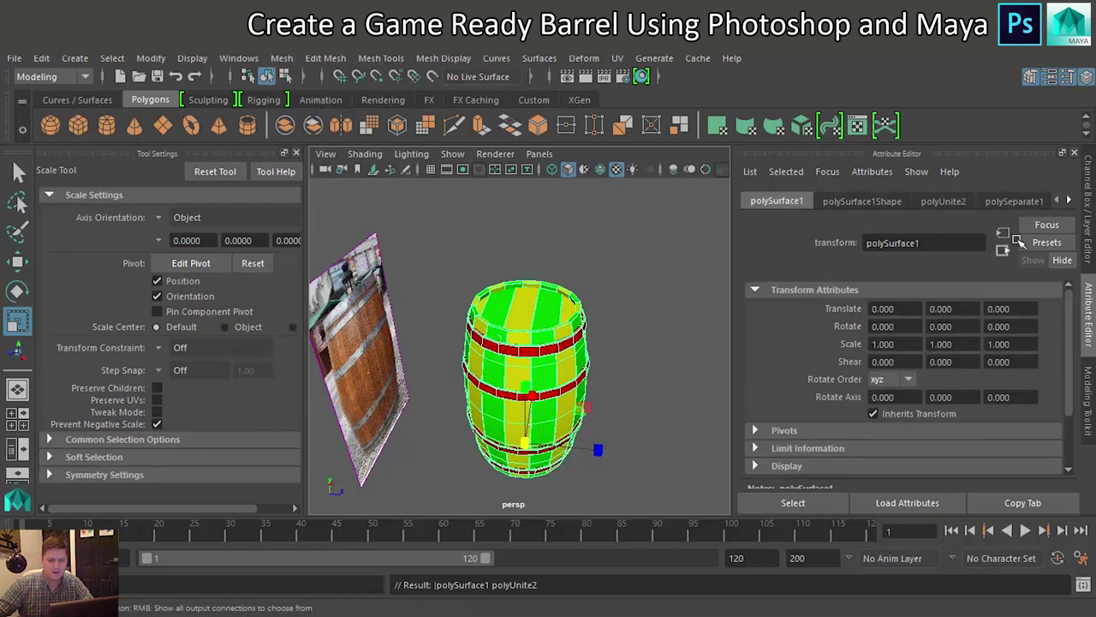
{"action": "left_click", "coordinate": [1086, 205]}
{"action": "double_click", "coordinate": [953, 204]}
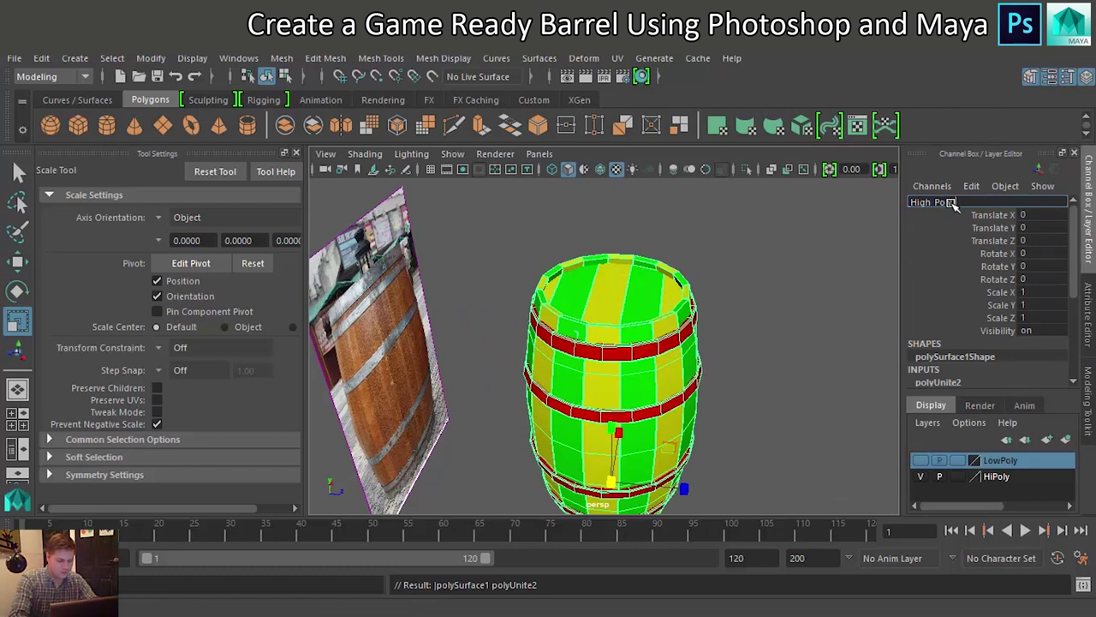
{"action": "key", "text": "Return"}
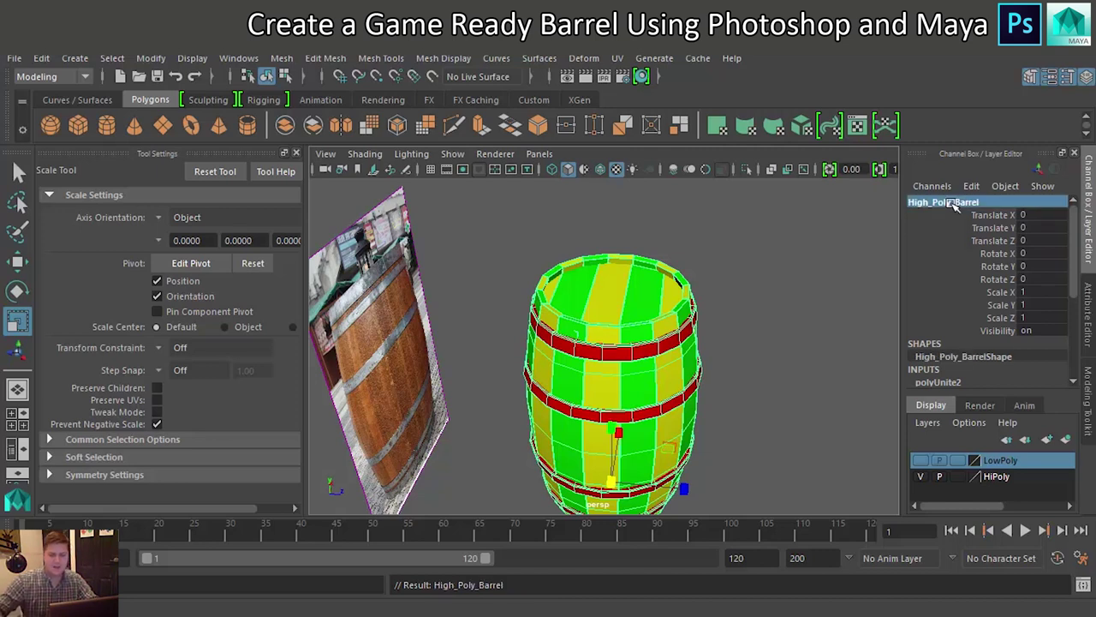
Add High_Poly_Barrel to the HiPoly layer, verify it, and make LowPoly visible
{"action": "right_click", "coordinate": [1007, 478]}
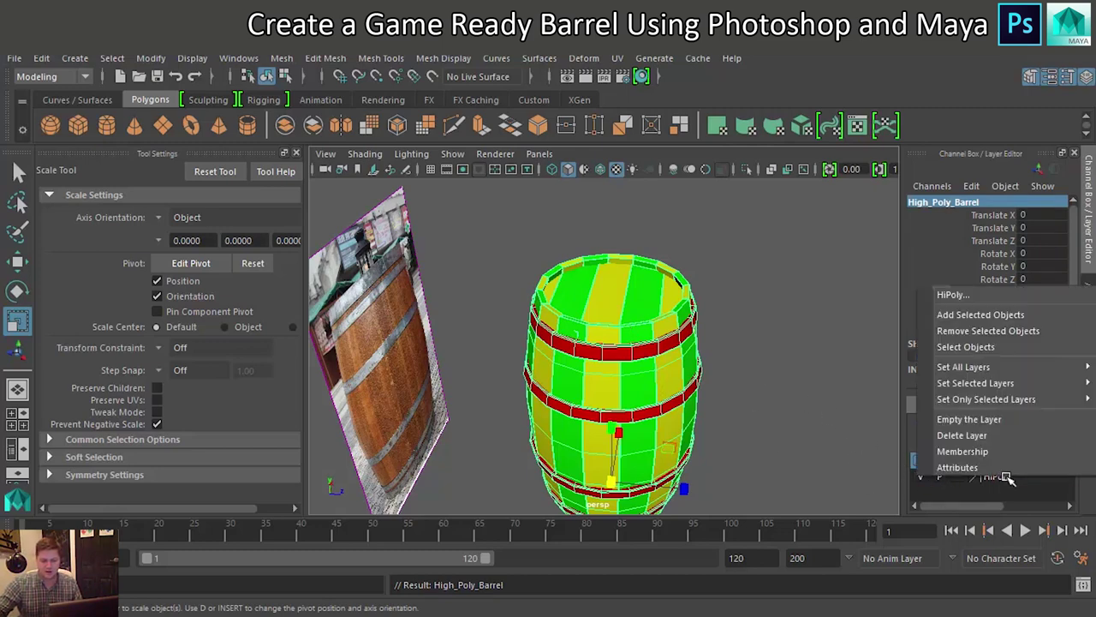
{"action": "left_click", "coordinate": [986, 315]}
{"action": "left_click", "coordinate": [924, 477]}
{"action": "left_click", "coordinate": [922, 476]}
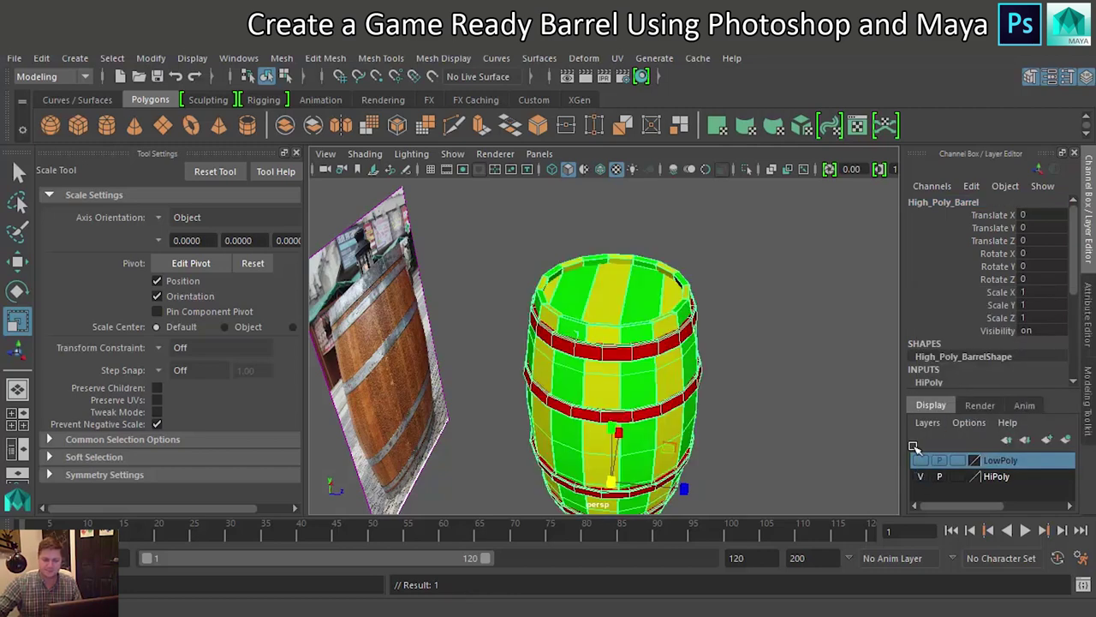
{"action": "left_click", "coordinate": [959, 476]}
{"action": "left_click", "coordinate": [958, 476]}
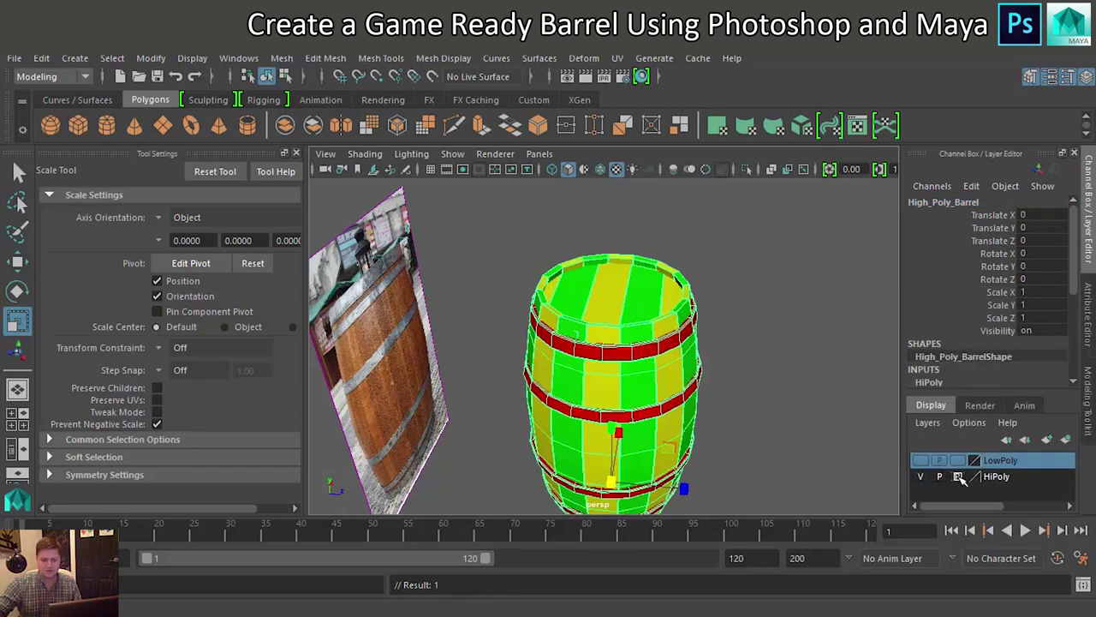
{"action": "left_click", "coordinate": [919, 461]}
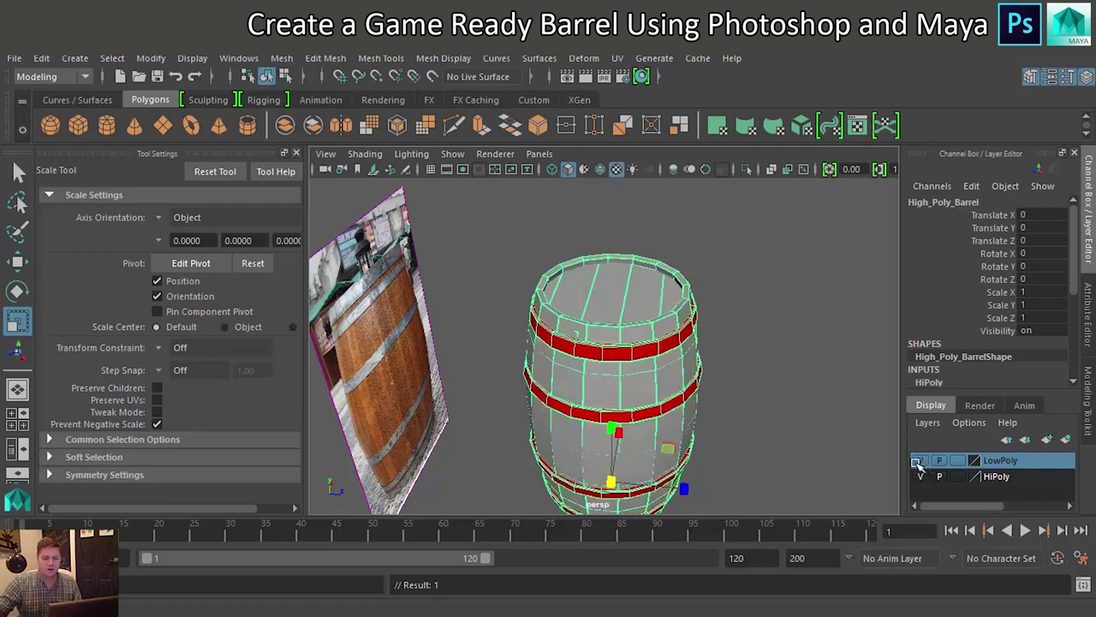
Hide HiPoly, select the low-poly barrel, and open Transfer Maps from the Rendering menu set
{"action": "left_click", "coordinate": [920, 476]}
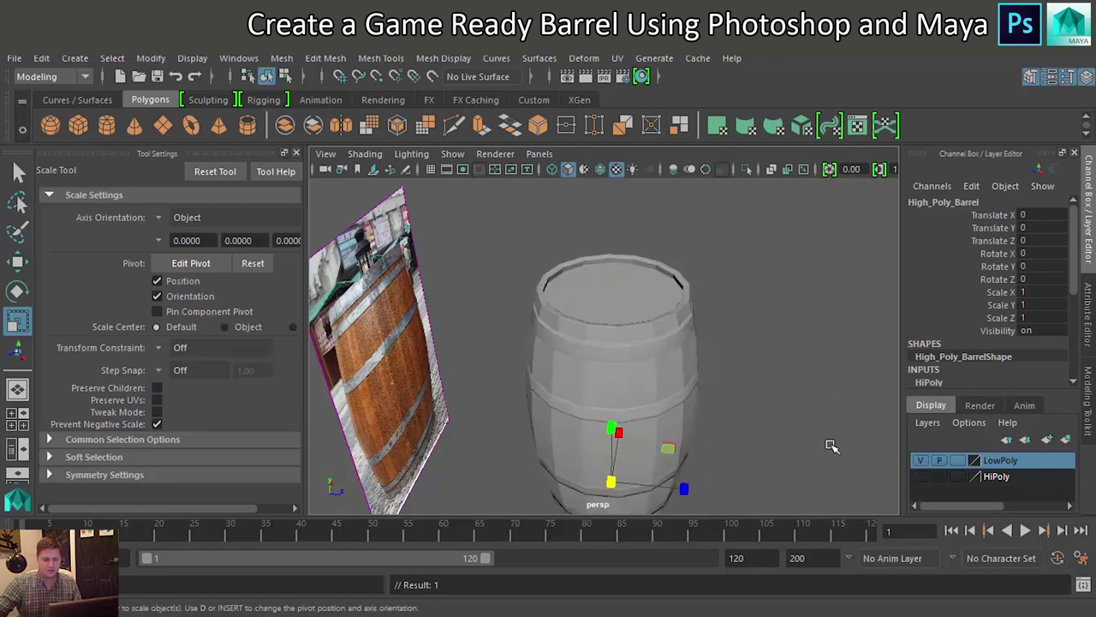
{"action": "left_click", "coordinate": [646, 373]}
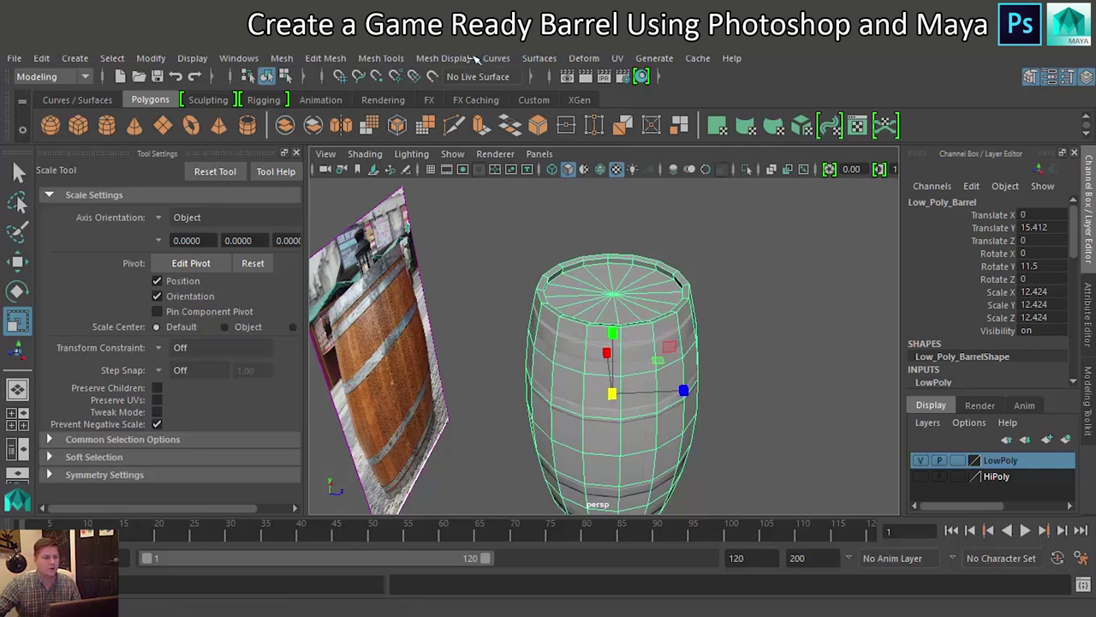
{"action": "left_click", "coordinate": [51, 77]}
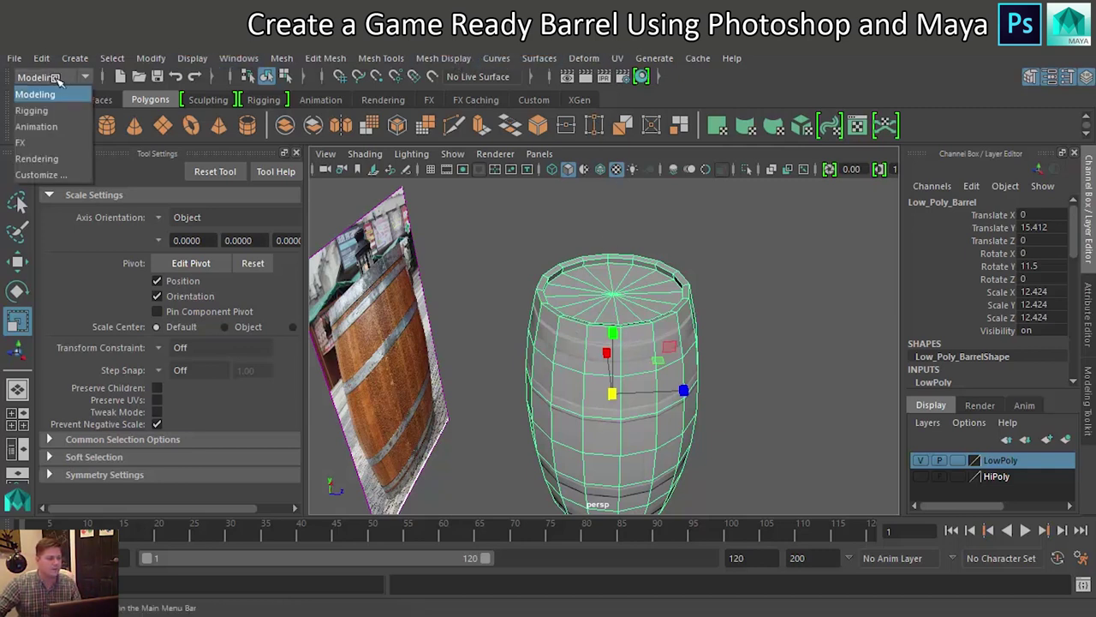
{"action": "left_click", "coordinate": [48, 159]}
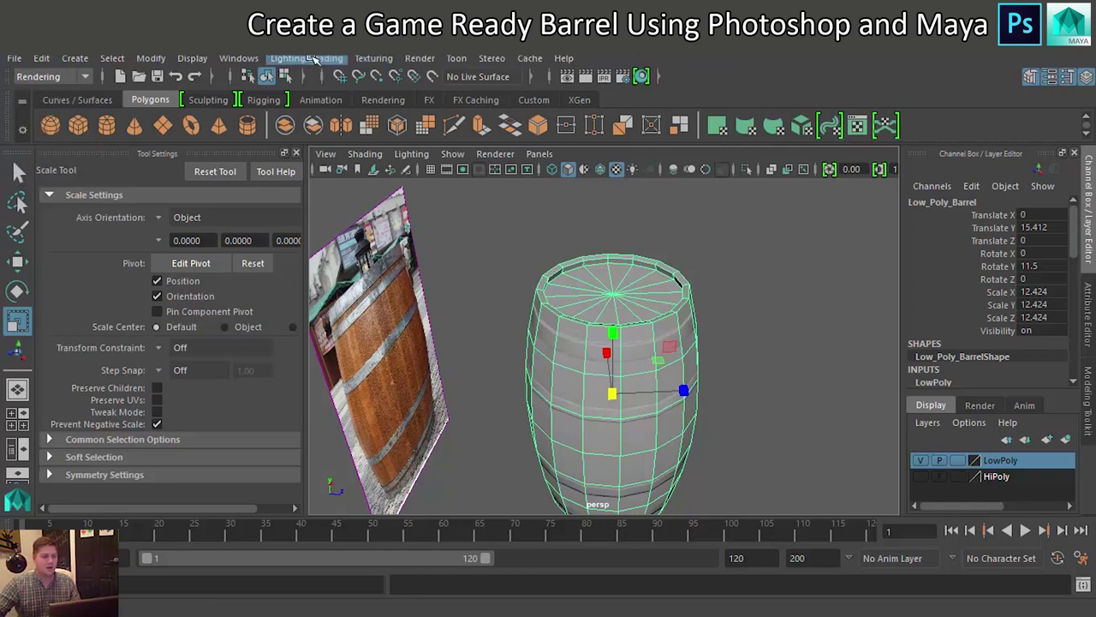
{"action": "left_click", "coordinate": [306, 58]}
{"action": "left_click", "coordinate": [324, 223]}
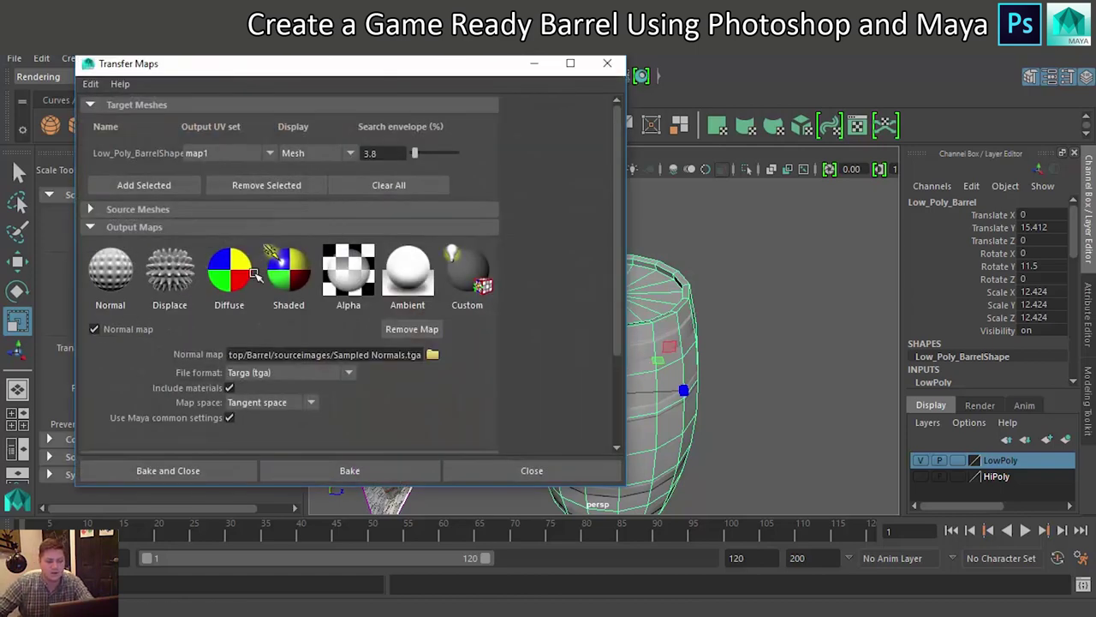
Remove the normal map output and set the high-poly barrel as the source mesh
{"action": "left_click", "coordinate": [411, 329]}
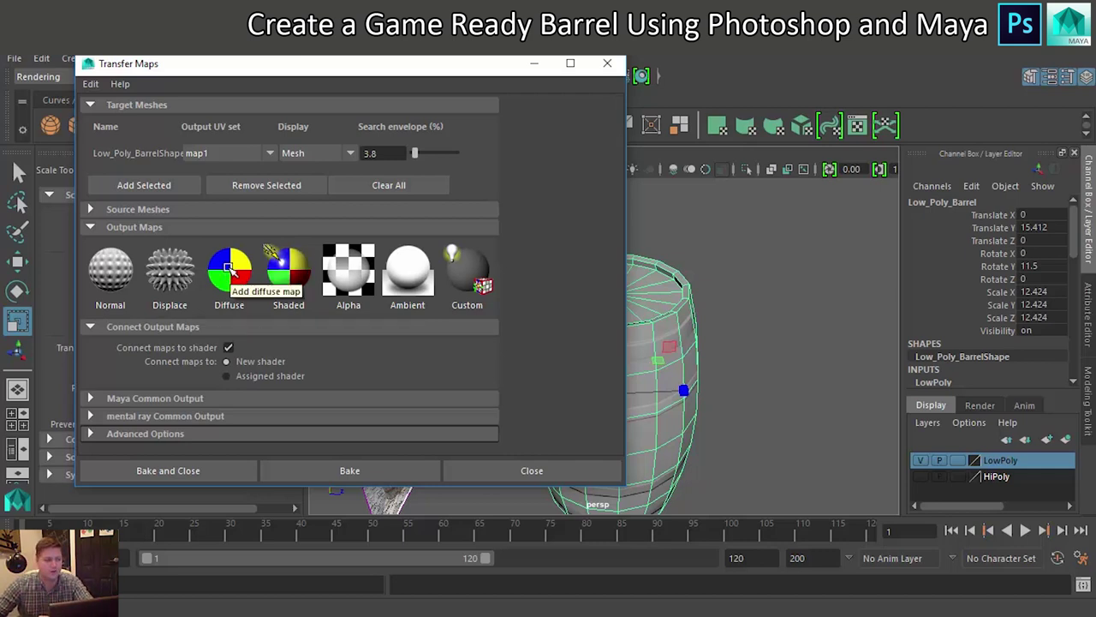
{"action": "left_click", "coordinate": [90, 209]}
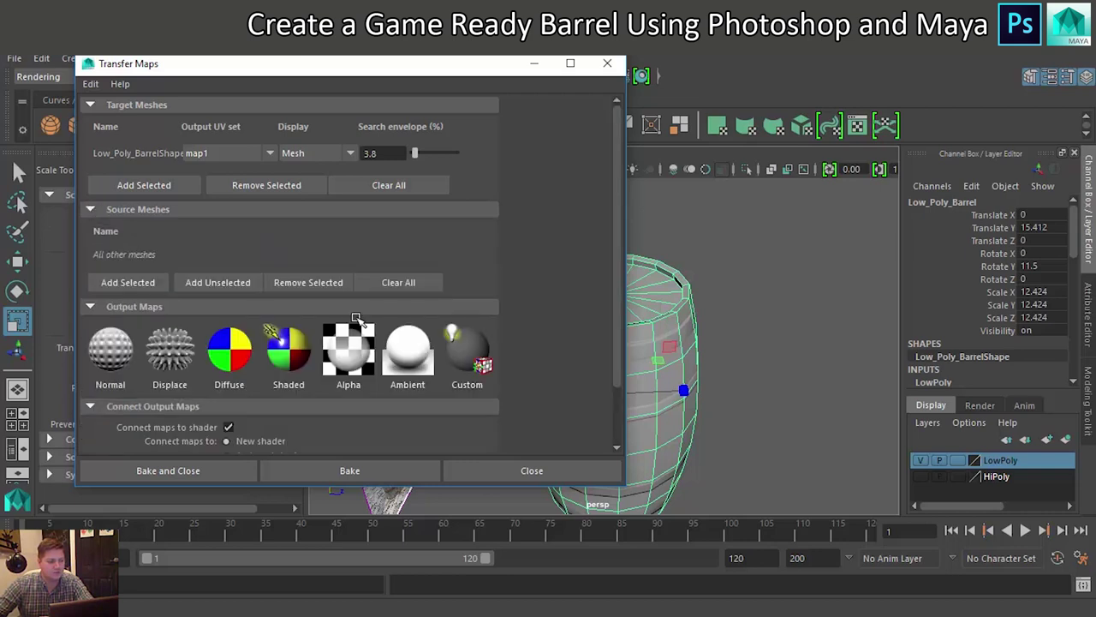
{"action": "left_click", "coordinate": [920, 476]}
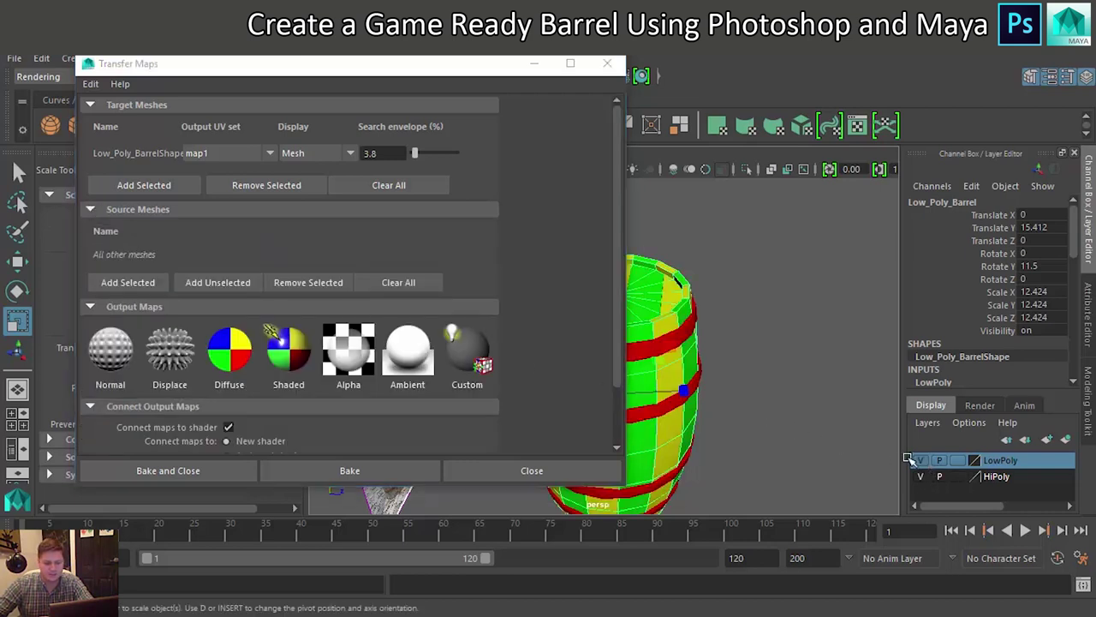
{"action": "left_click", "coordinate": [920, 460]}
{"action": "left_click", "coordinate": [695, 345]}
{"action": "left_click", "coordinate": [127, 282]}
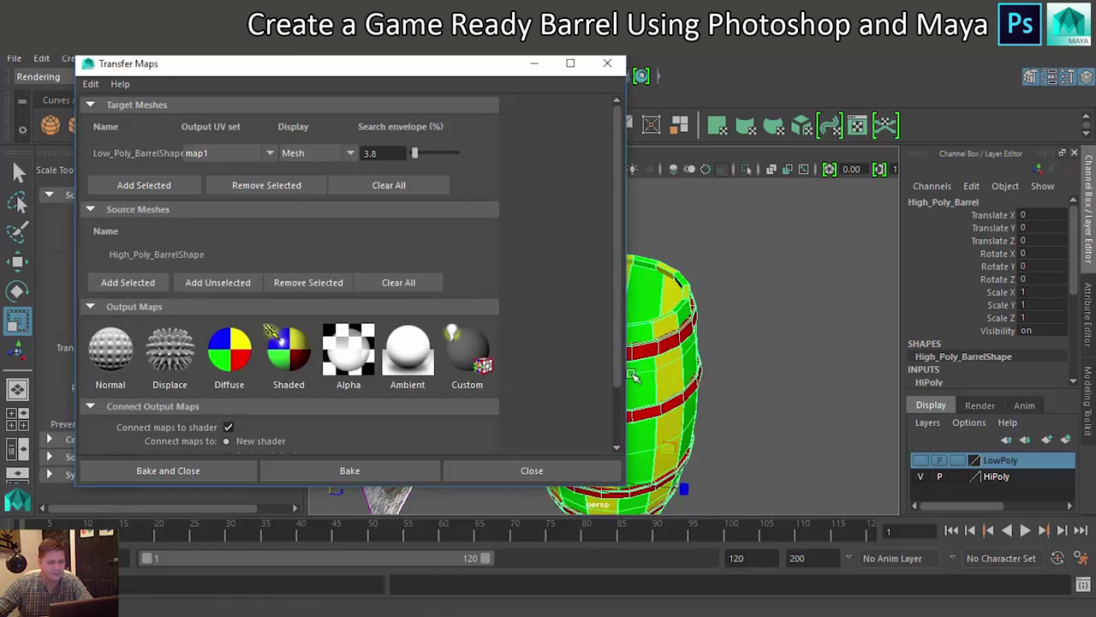
{"action": "left_click", "coordinate": [920, 476]}
{"action": "left_click", "coordinate": [920, 460]}
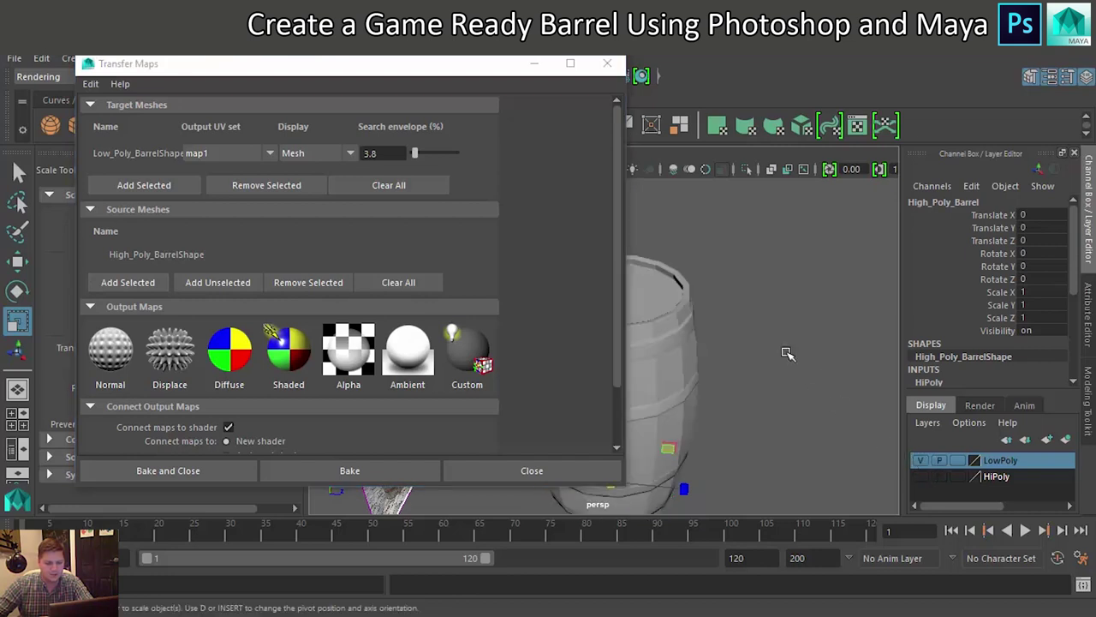
{"action": "left_click", "coordinate": [778, 354]}
Add a Diffuse color map output and choose where it is saved
{"action": "scroll", "coordinate": [326, 259], "scroll_direction": "down", "scroll_amount": 1}
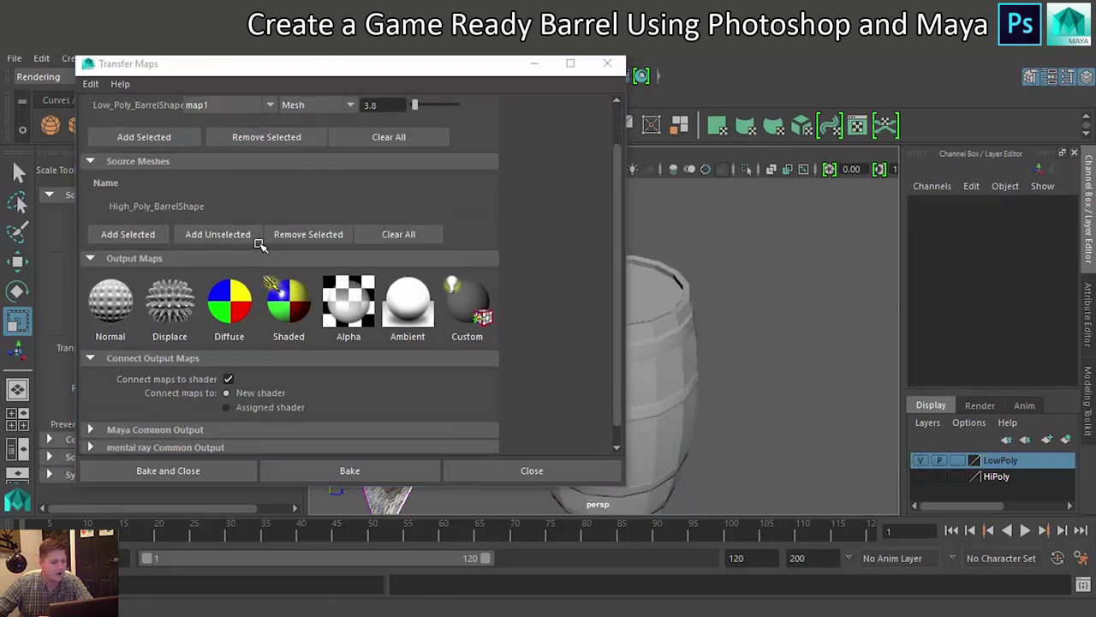
{"action": "left_click", "coordinate": [224, 304]}
{"action": "scroll", "coordinate": [221, 307], "scroll_direction": "down", "scroll_amount": 1}
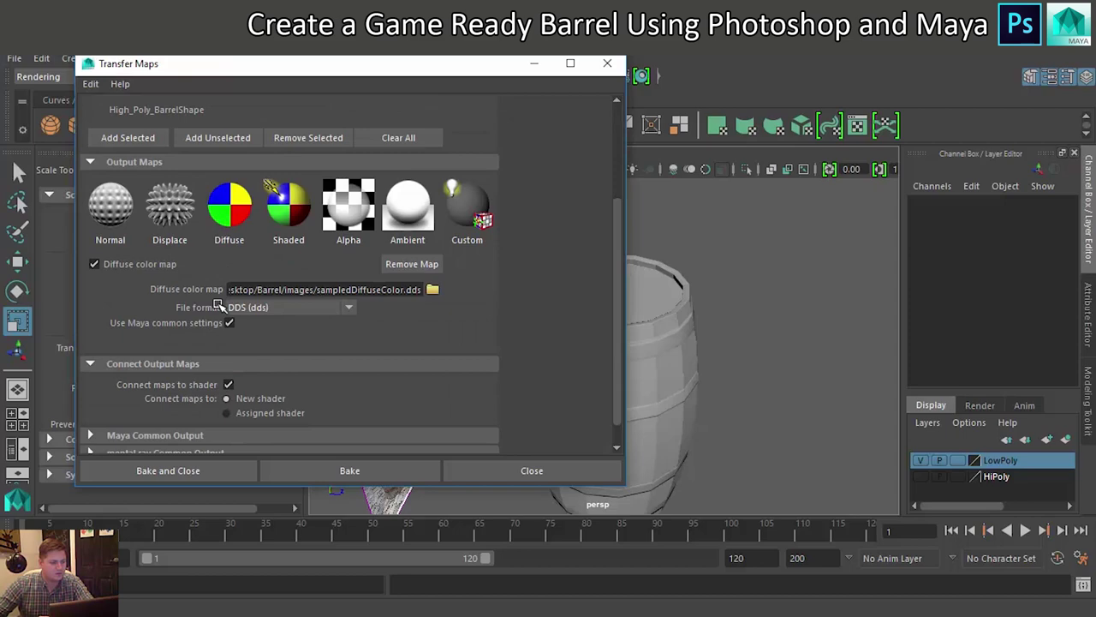
{"action": "left_click", "coordinate": [433, 290]}
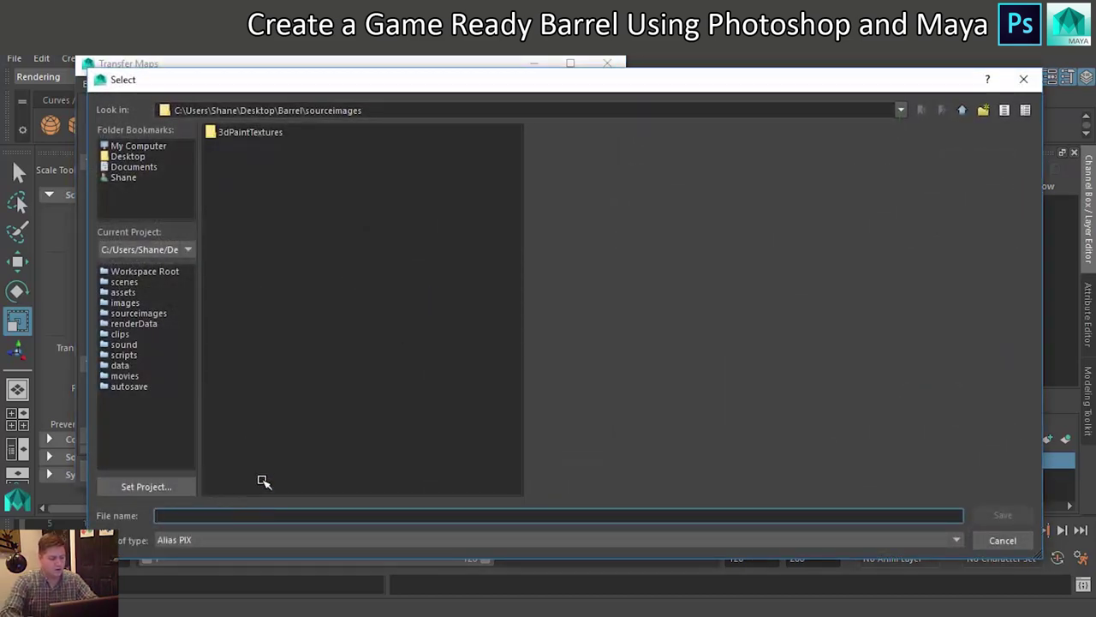
Name the diffuse map output 'Colour ID' and save it as a Targa (.tga) file in sourceimages
{"action": "type", "text": "COlour "}
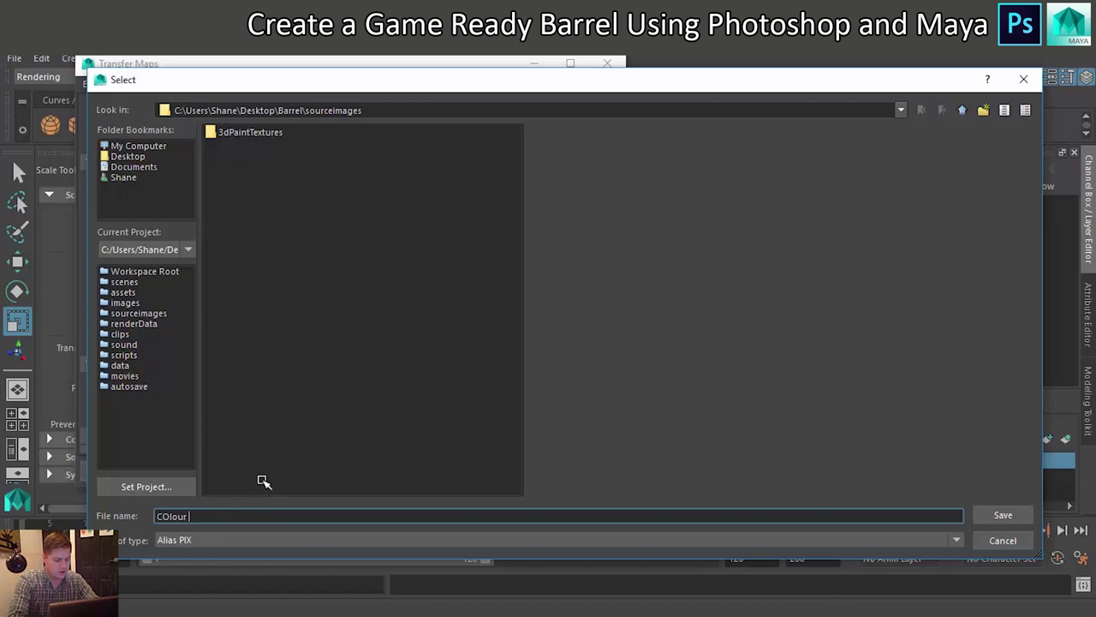
{"action": "type", "text": "ID"}
{"action": "key", "text": "Left"}
{"action": "key", "text": "Left"}
{"action": "key", "text": "Left"}
{"action": "key", "text": "Left"}
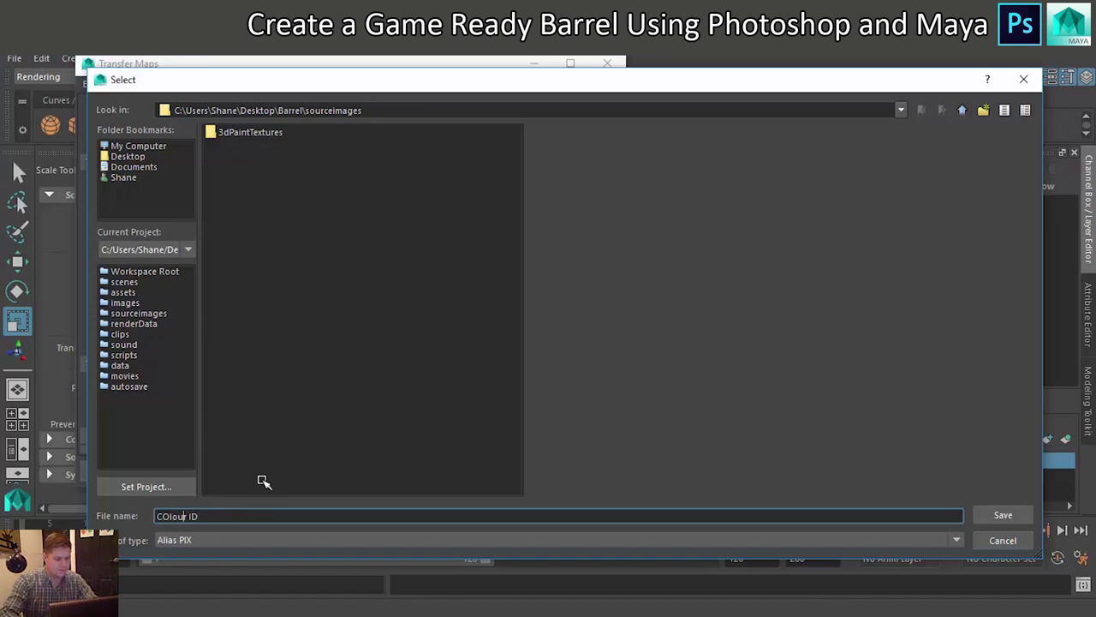
{"action": "key", "text": "BackSpace"}
{"action": "type", "text": "o"}
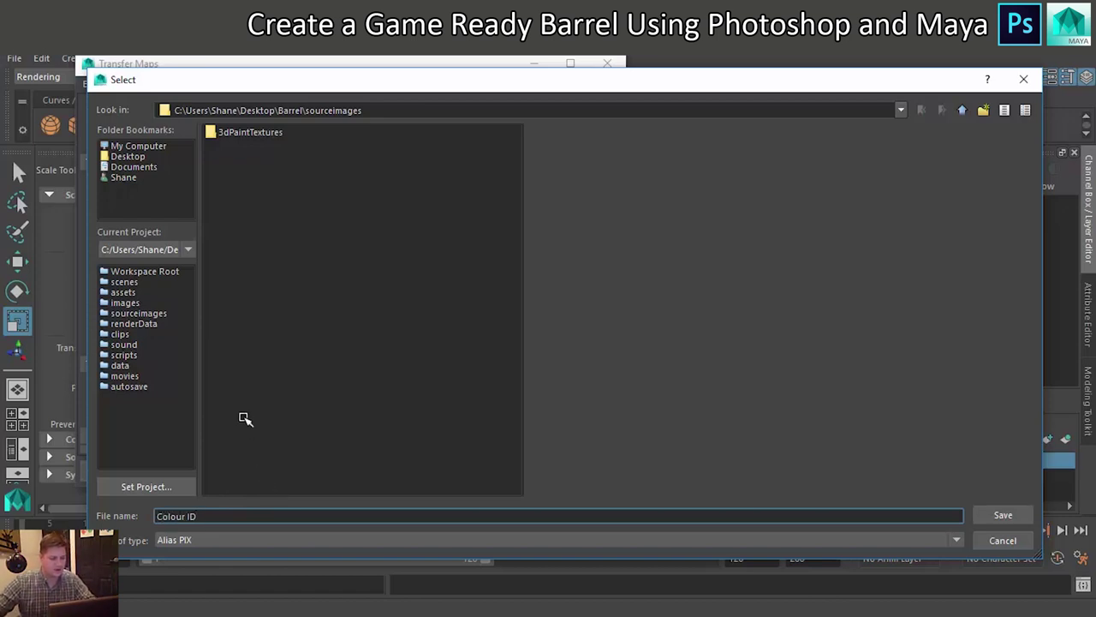
{"action": "left_click", "coordinate": [330, 540]}
{"action": "scroll", "coordinate": [334, 510], "scroll_direction": "down", "scroll_amount": 5}
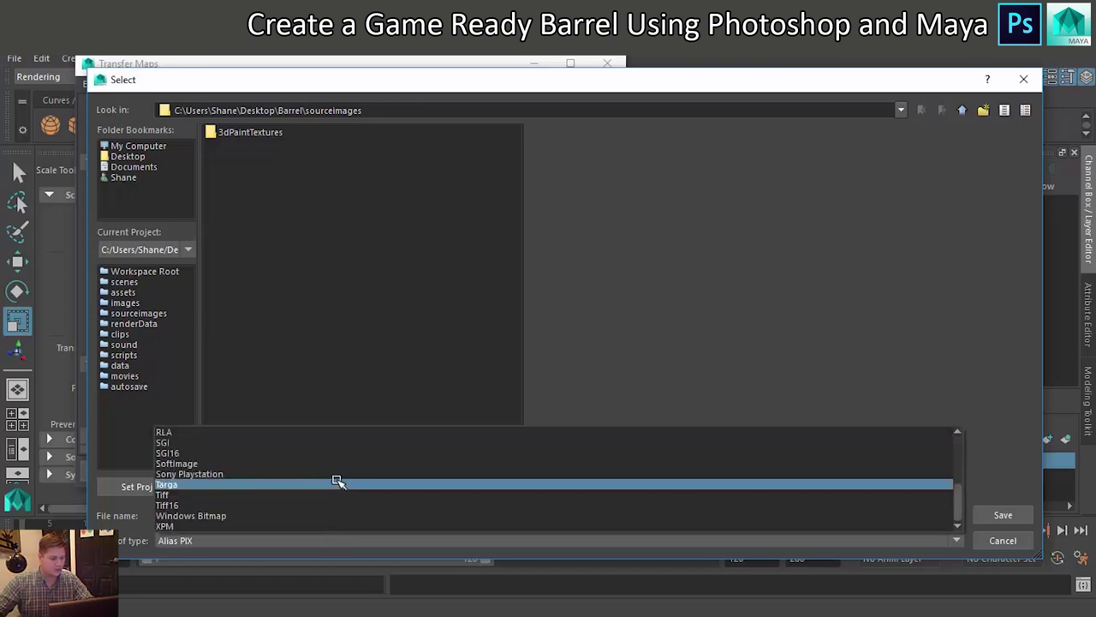
{"action": "left_click", "coordinate": [247, 486]}
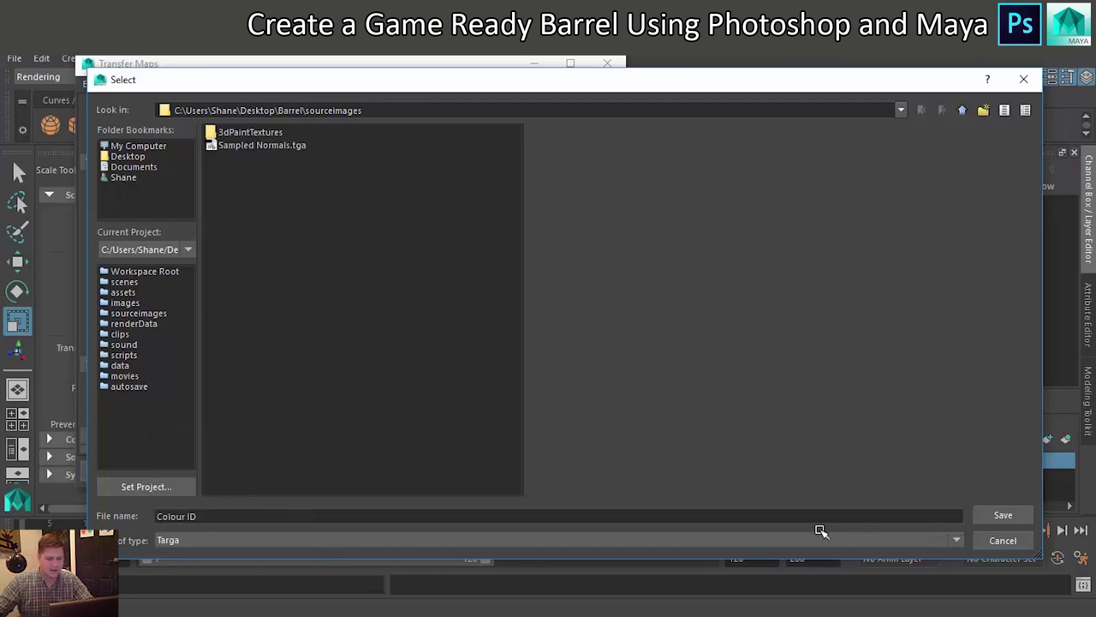
{"action": "left_click", "coordinate": [987, 516]}
Expand Maya Common Output to review the map size and sampling settings
{"action": "scroll", "coordinate": [296, 345], "scroll_direction": "down", "scroll_amount": 1}
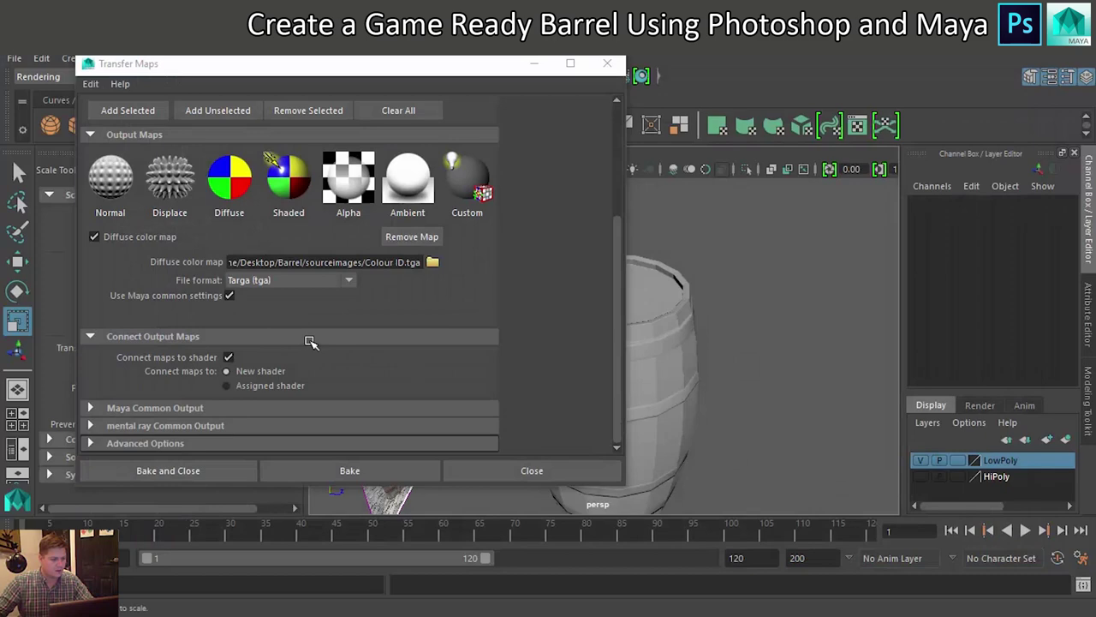
{"action": "left_click", "coordinate": [188, 408]}
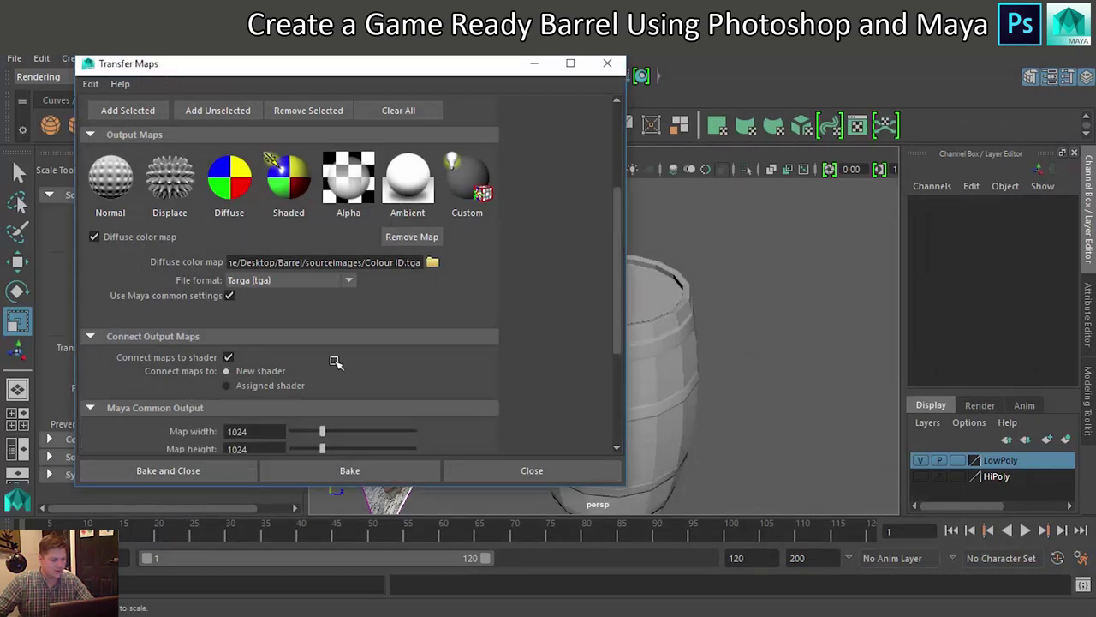
{"action": "scroll", "coordinate": [351, 362], "scroll_direction": "down", "scroll_amount": 5}
{"action": "scroll", "coordinate": [362, 361], "scroll_direction": "down", "scroll_amount": 2}
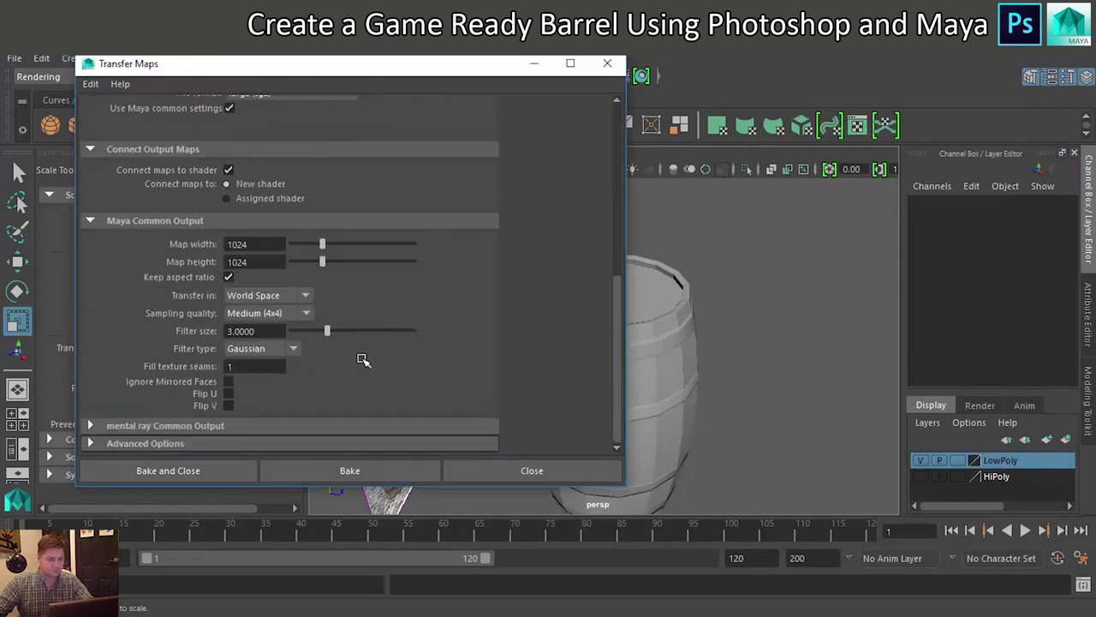
{"action": "scroll", "coordinate": [363, 359], "scroll_direction": "up", "scroll_amount": 12}
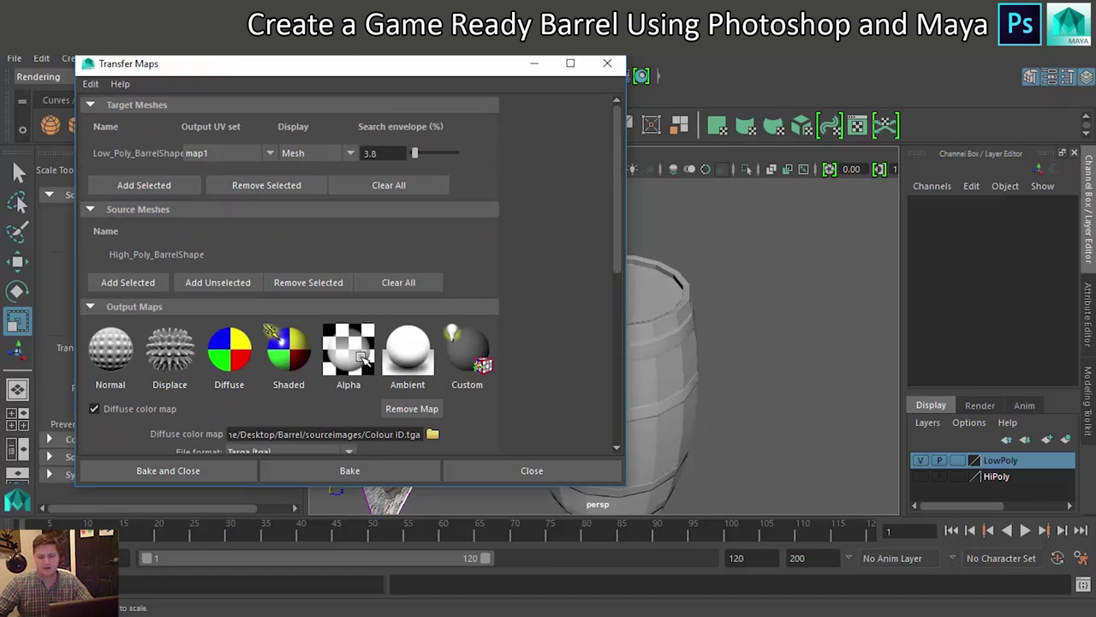
Bake the Colour ID map and frame the selected low-poly barrel in the viewport
{"action": "left_click", "coordinate": [165, 471]}
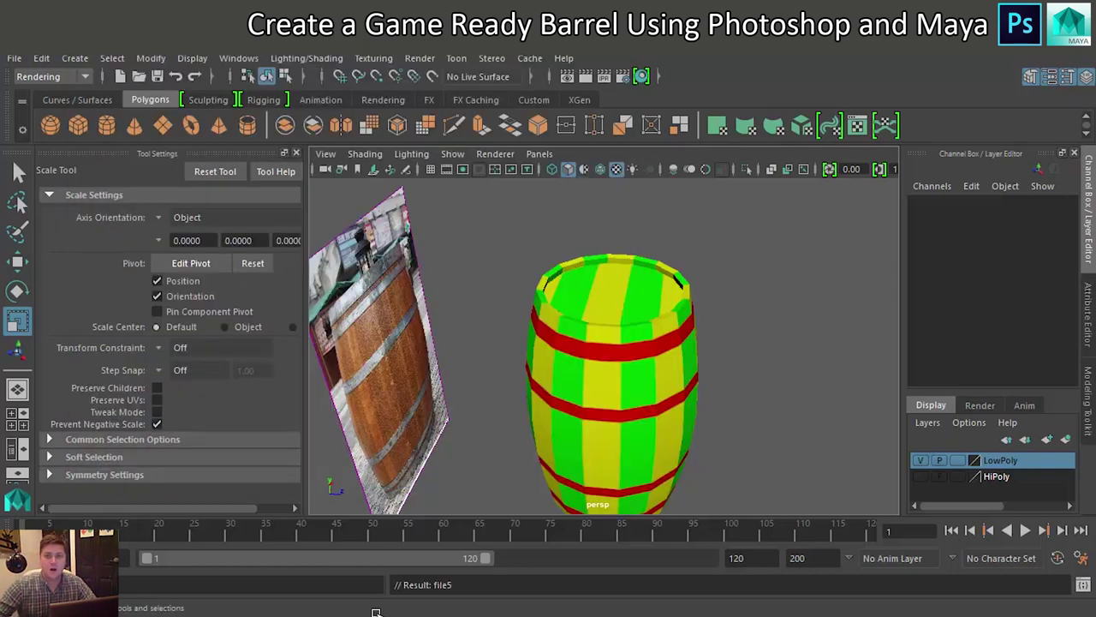
{"action": "left_click", "coordinate": [618, 370]}
{"action": "left_click_drag", "start_coordinate": [603, 381], "coordinate": [659, 351], "text": "alt"}
{"action": "scroll", "coordinate": [659, 351], "scroll_direction": "up", "scroll_amount": 5}
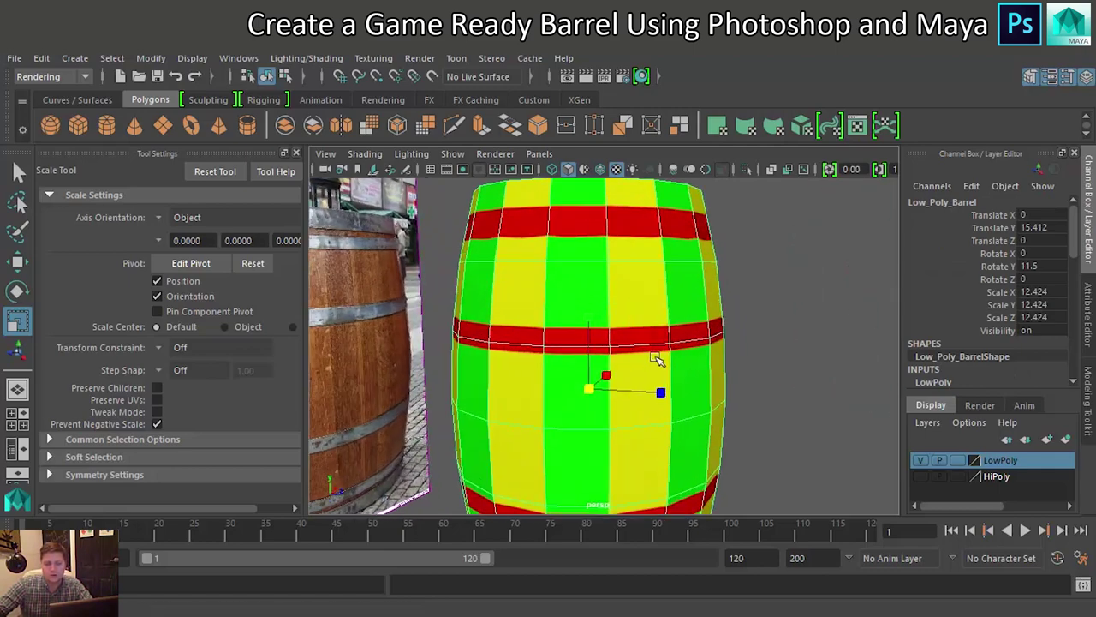
{"action": "middle_click_drag", "start_coordinate": [663, 351], "coordinate": [673, 404], "text": "alt"}
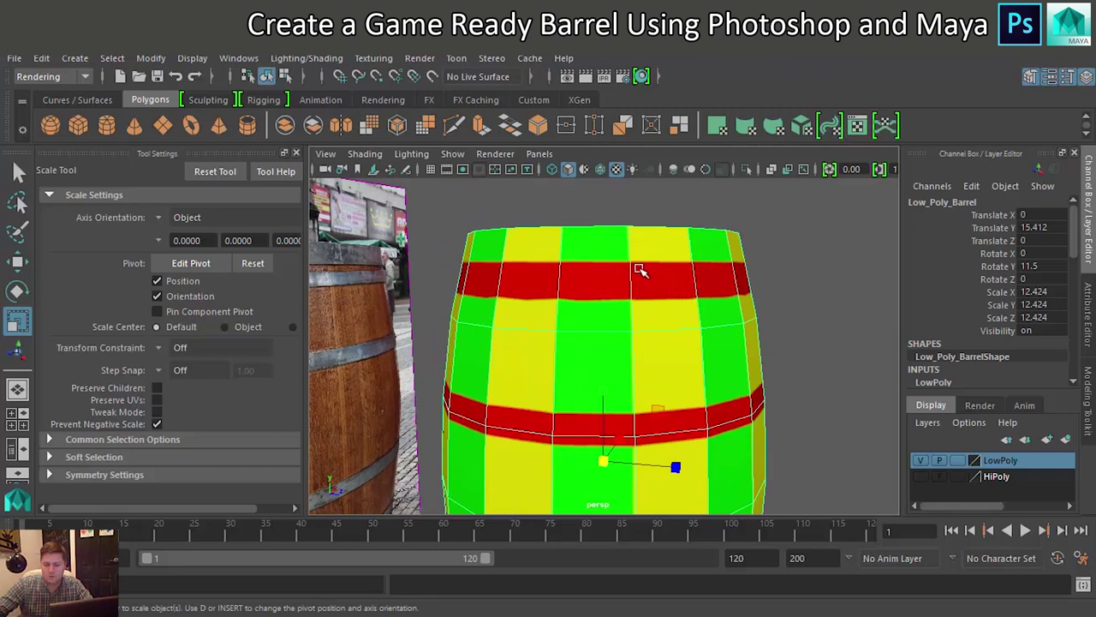
Cycle display modes 4, 5 and 6 to inspect the wireframe and the baked colour bands
{"action": "key", "text": "4"}
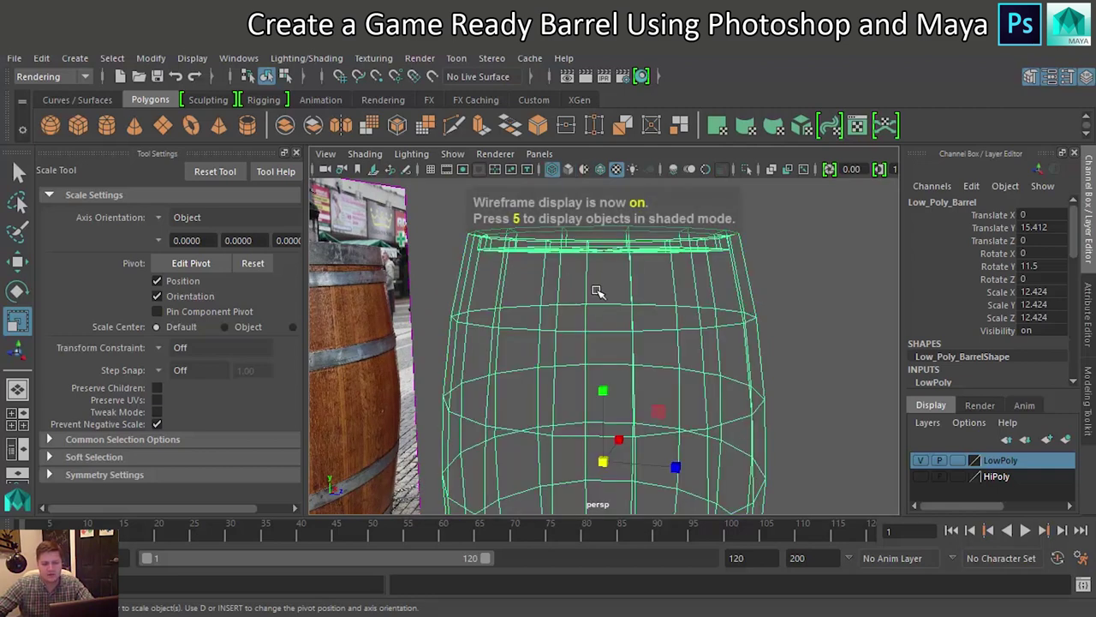
{"action": "key", "text": "5"}
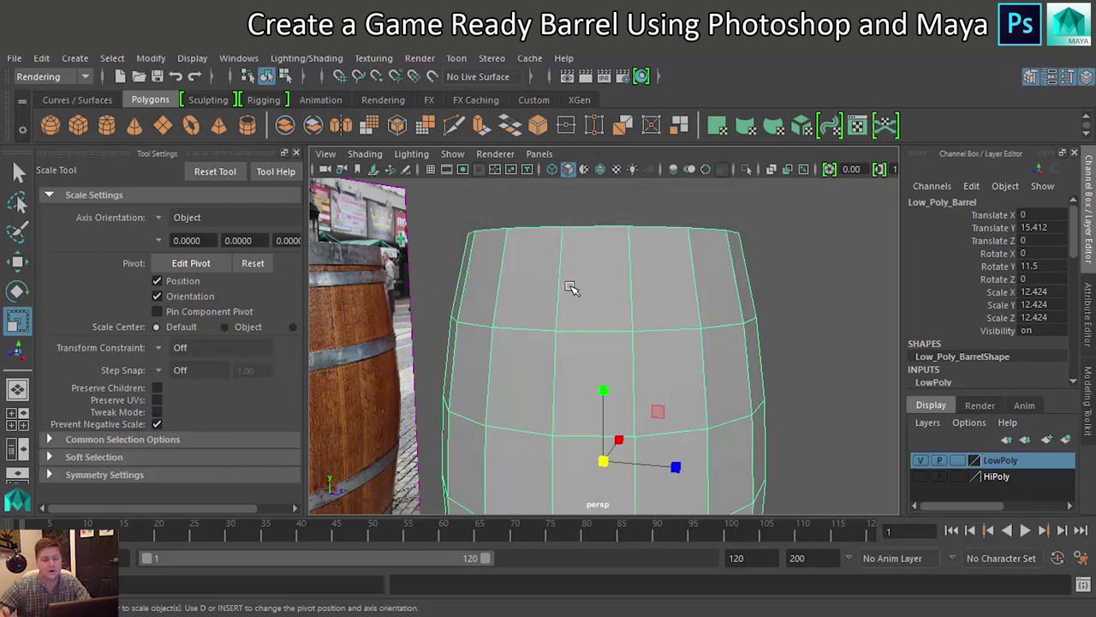
{"action": "key", "text": "6"}
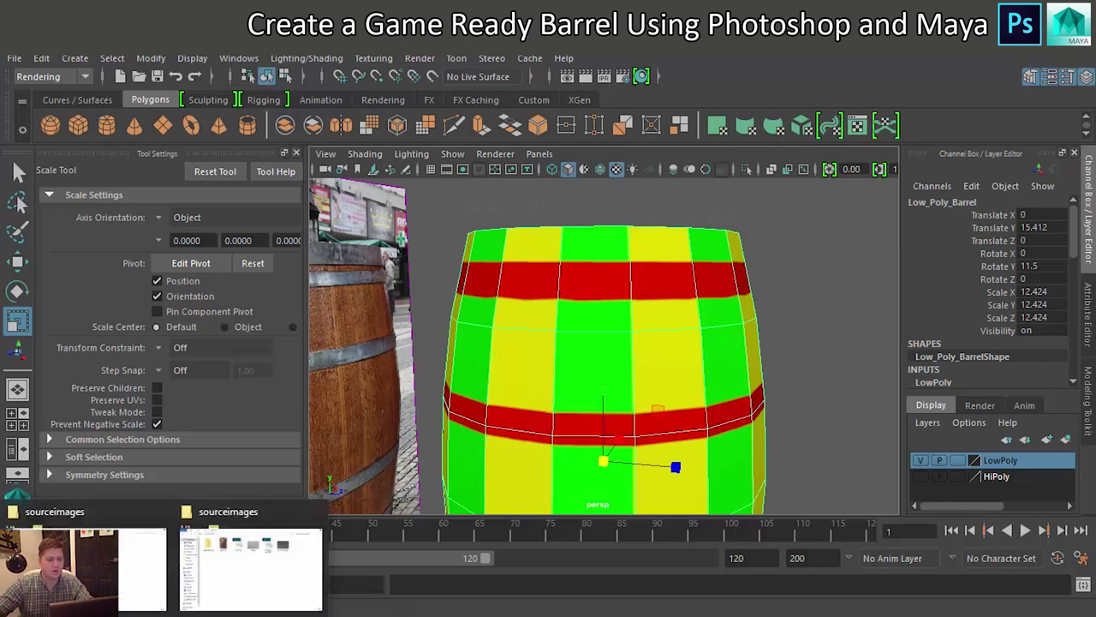
Open Sampled Normals.tga from the sourceimages folder in Photoshop
{"action": "left_click", "coordinate": [244, 582]}
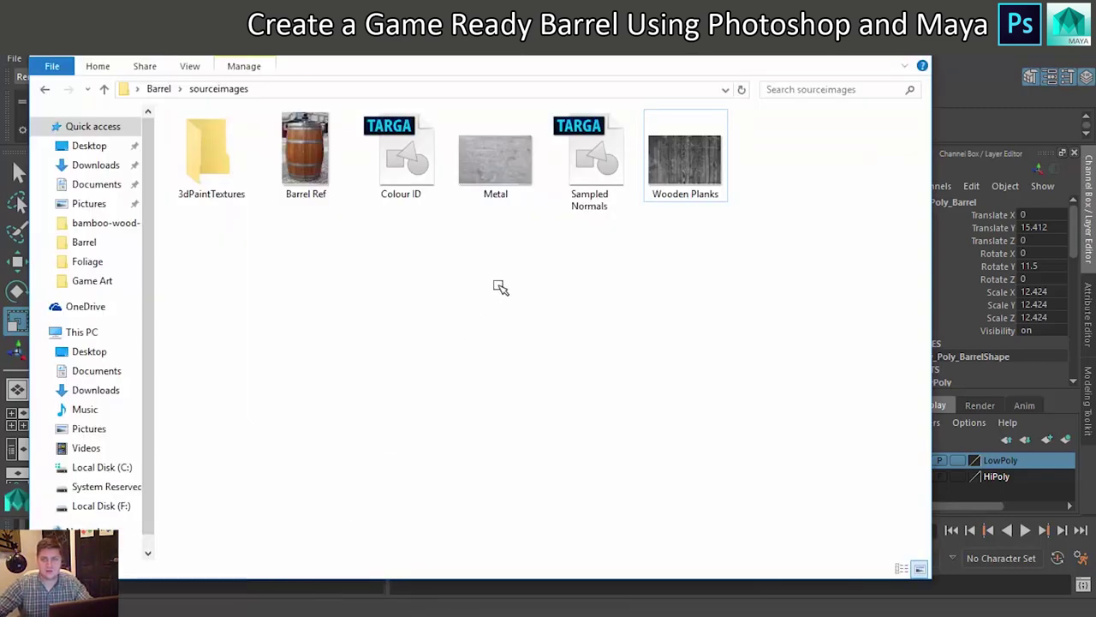
{"action": "left_click", "coordinate": [592, 156]}
{"action": "double_click", "coordinate": [593, 157]}
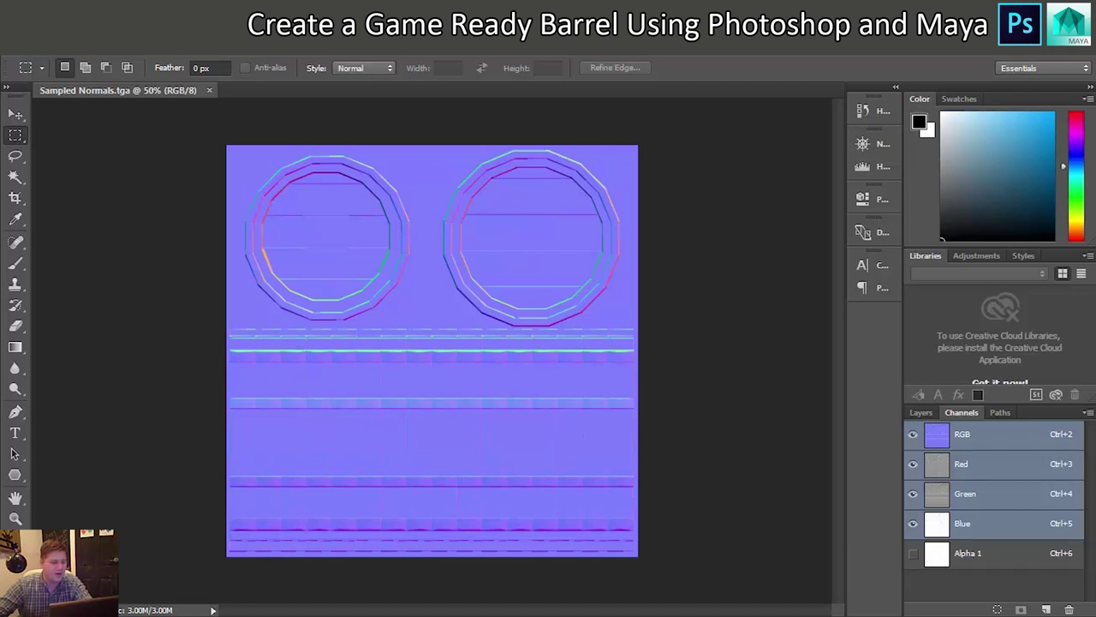
Open Colour ID.tga from the sourceimages folder as a second Photoshop document
{"action": "left_click", "coordinate": [193, 577]}
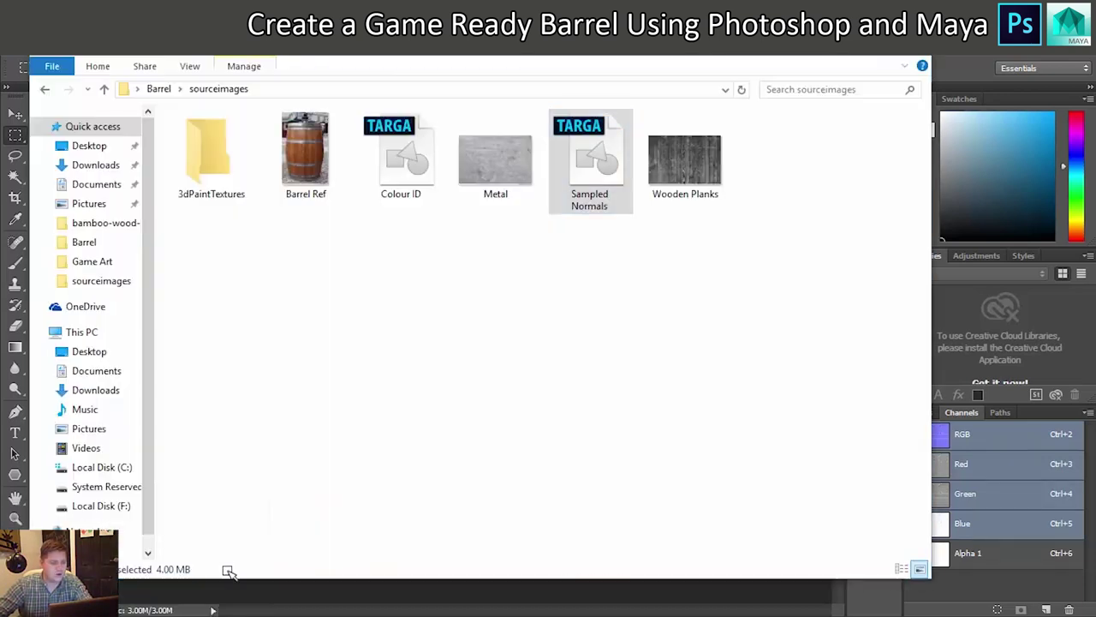
{"action": "double_click", "coordinate": [387, 159]}
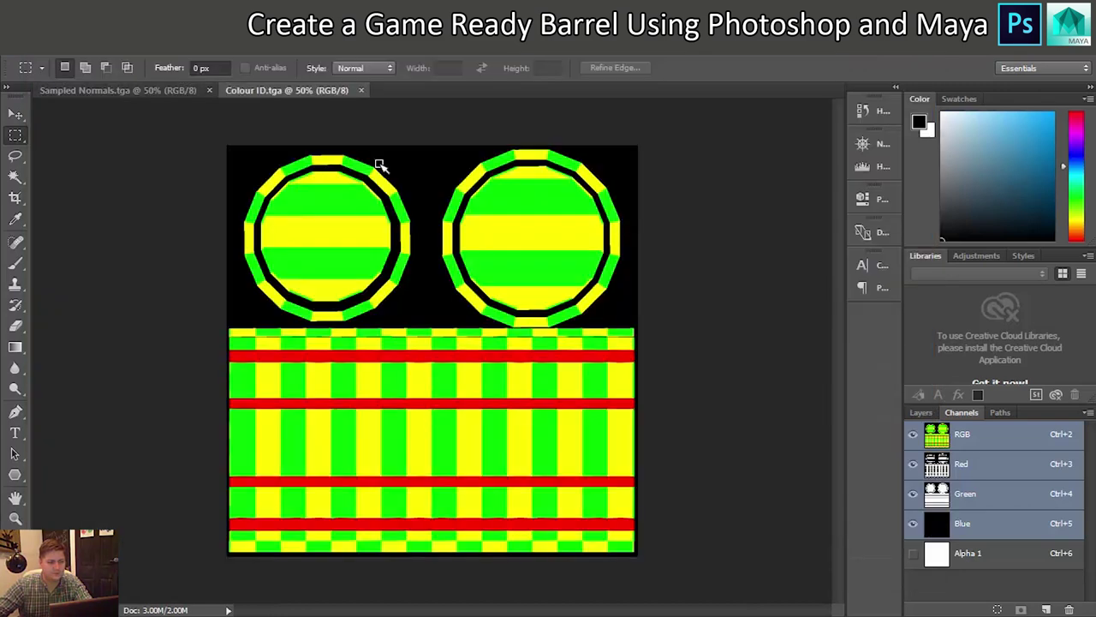